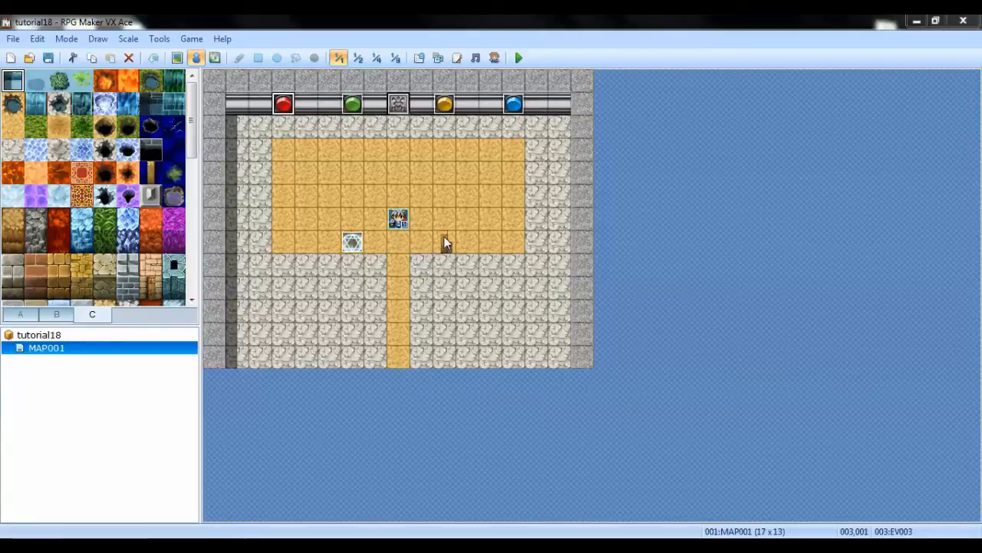
Create a new event on the sign tile at map position 010,007
left_click(446, 244)
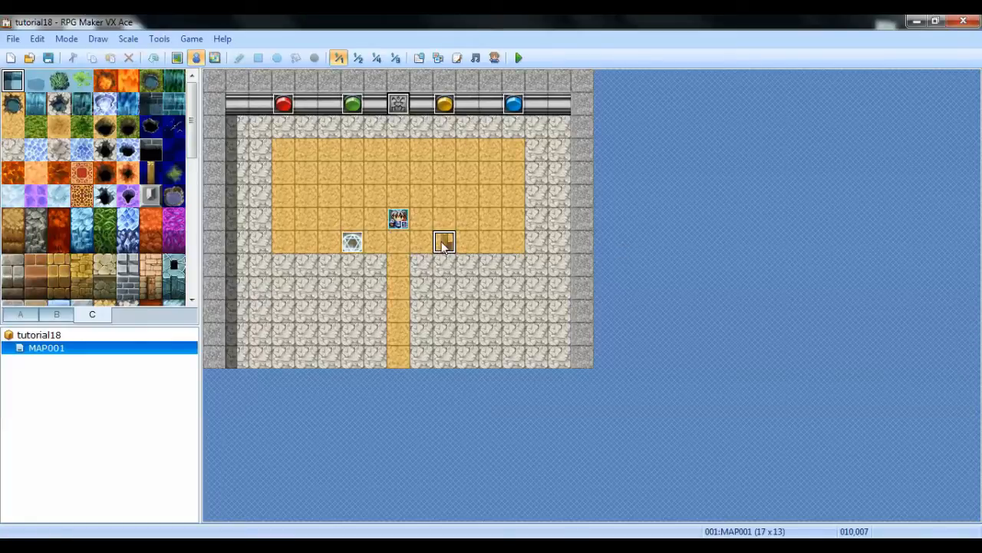
left_click(201, 60)
double_click(442, 244)
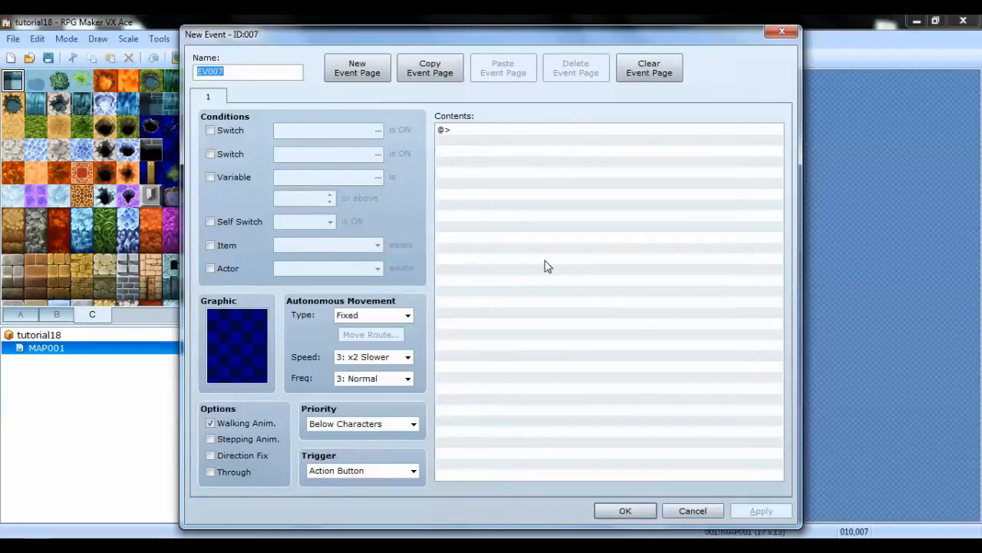
Add a Control Variables command that sets variable 0001, named "Switches", to the constant 0
left_click(482, 131)
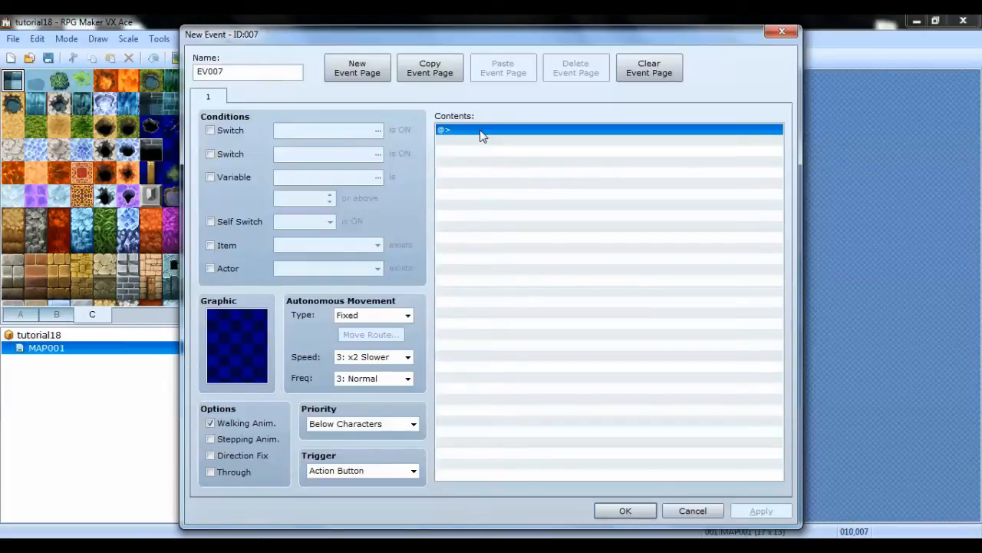
double_click(481, 132)
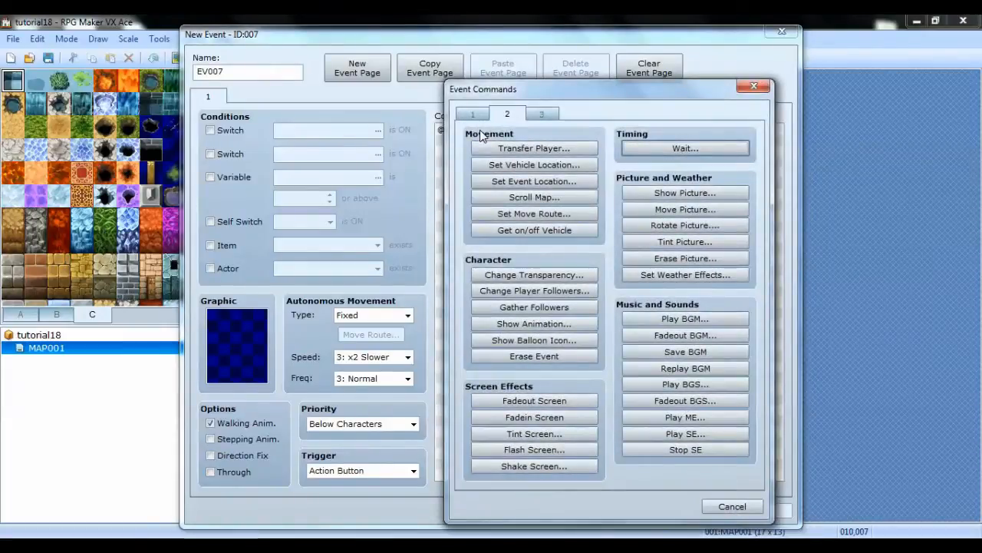
left_click(483, 114)
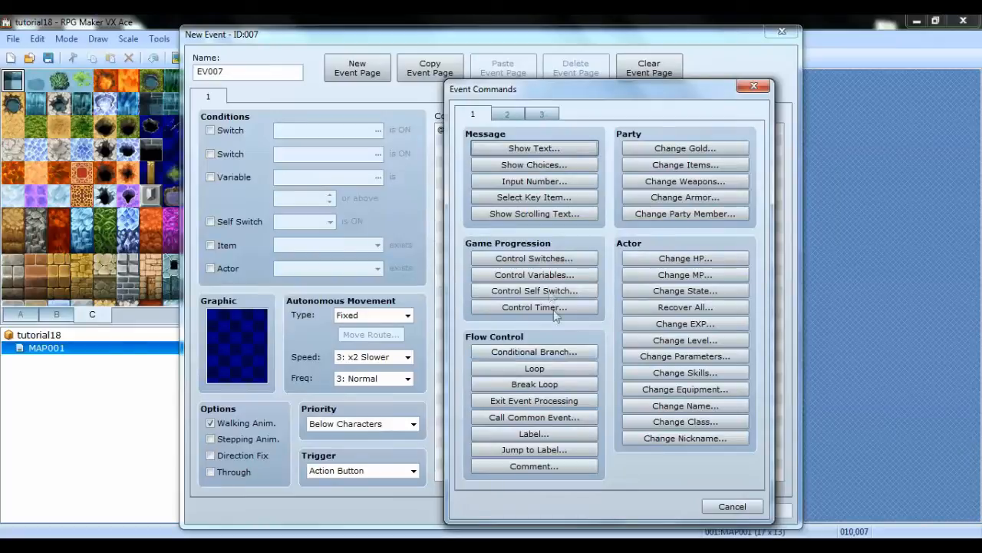
left_click(525, 275)
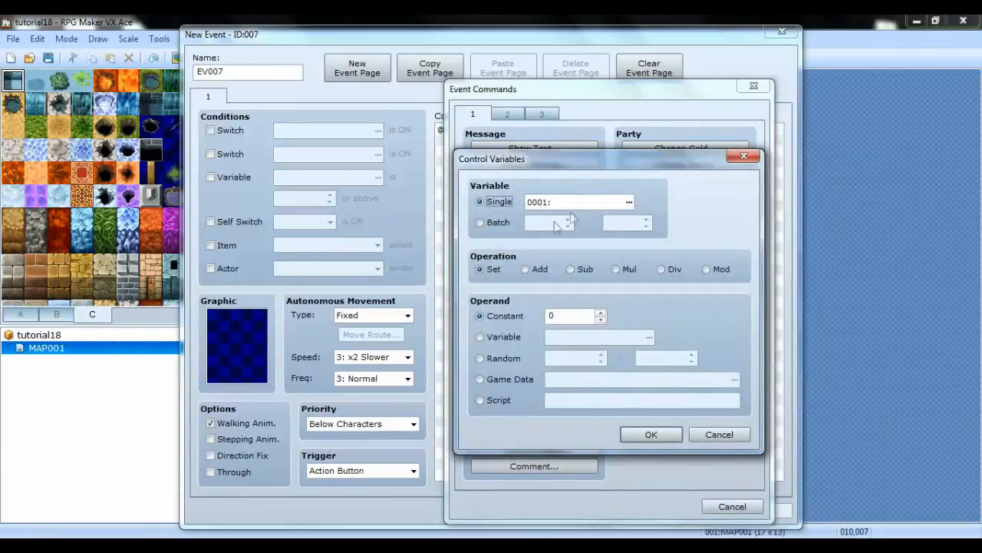
left_click(628, 203)
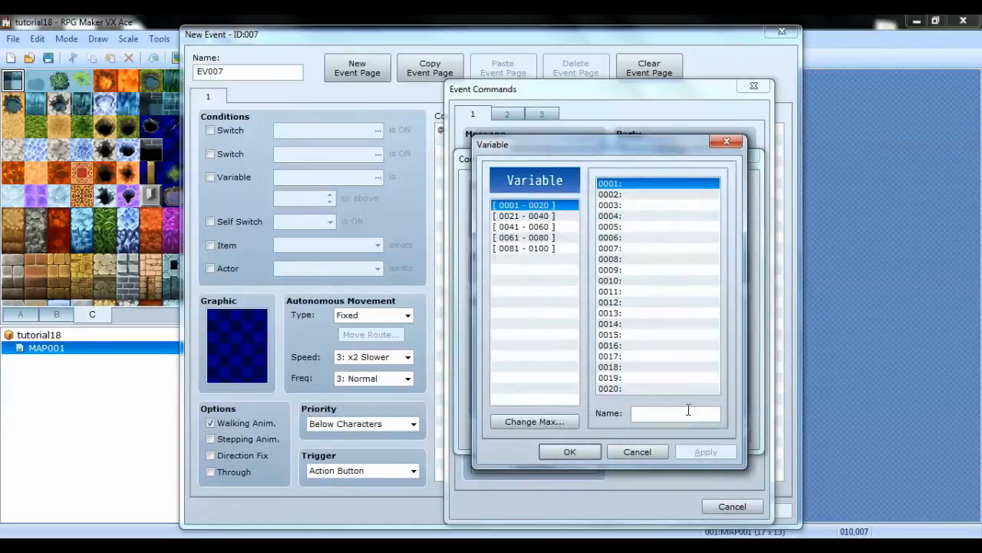
type("Switche")
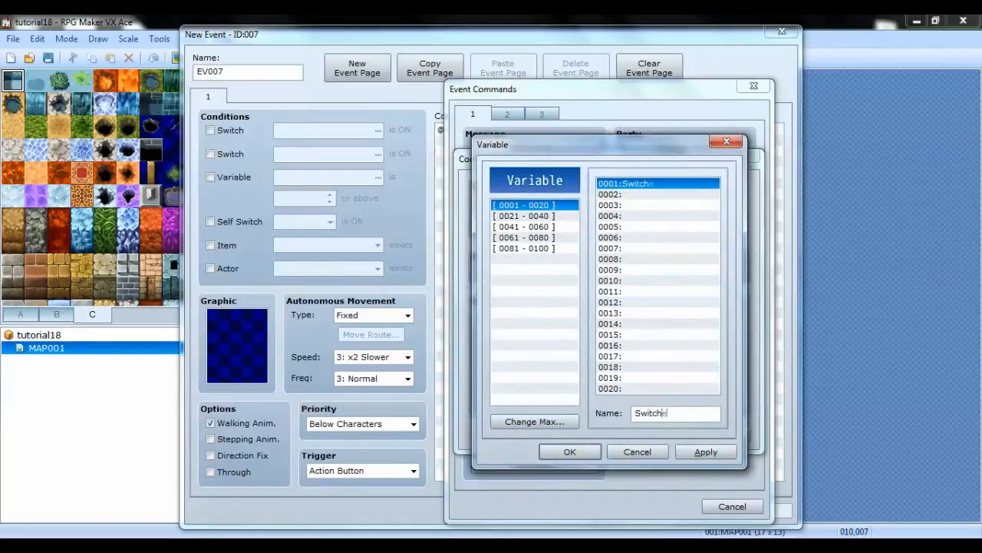
type("s")
left_click(569, 453)
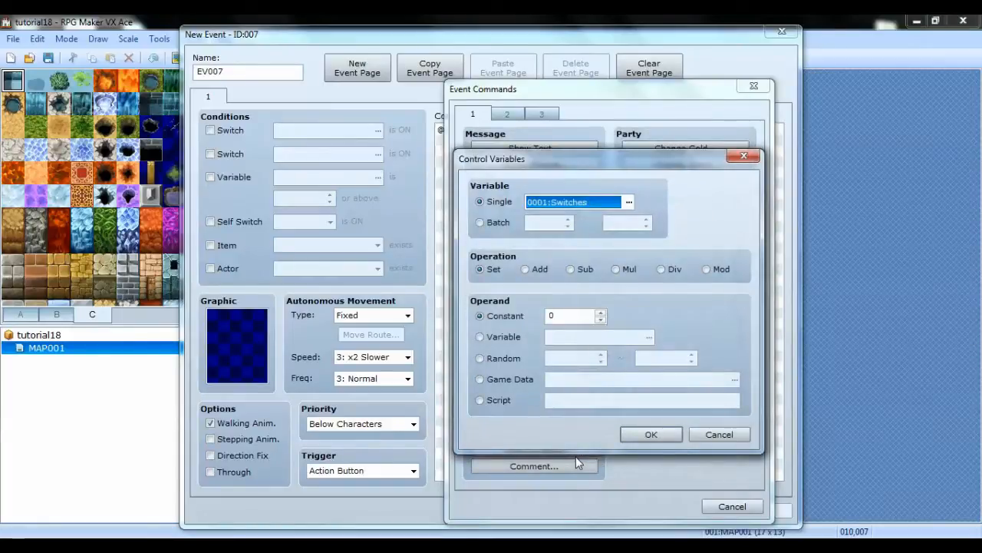
left_click(640, 434)
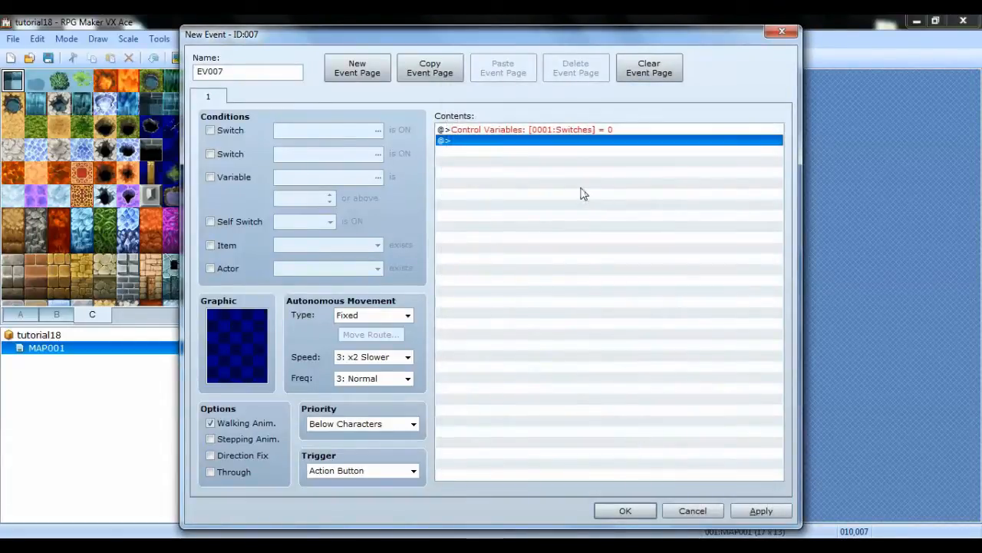
Replace the event's Control Variables command with a Show Text message reading "Value is \V[1]." and save the event
right_click(577, 130)
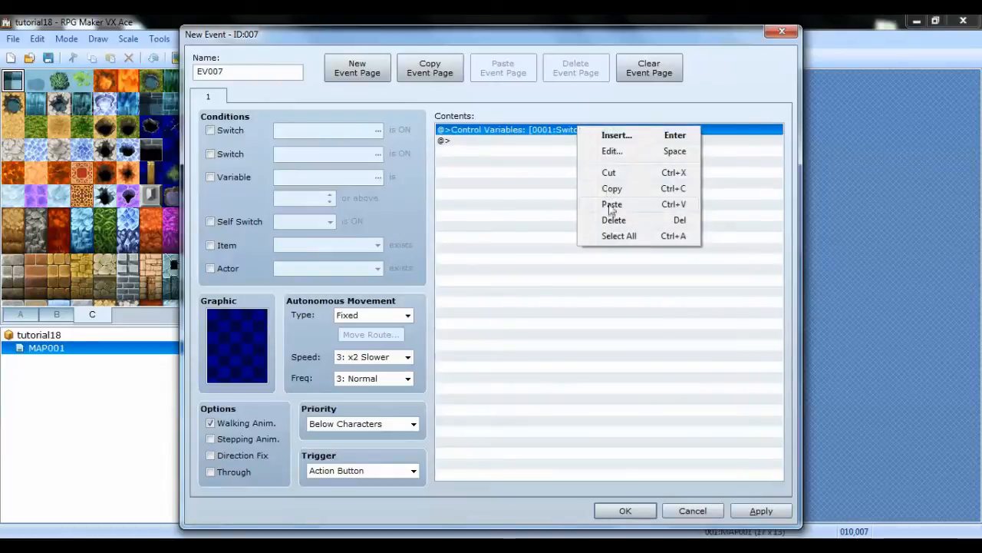
left_click(614, 221)
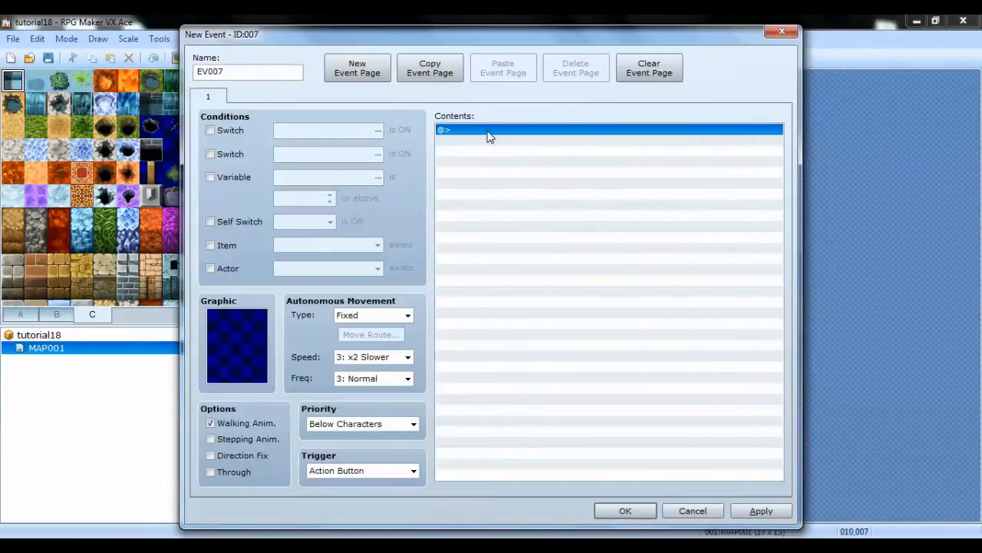
double_click(489, 136)
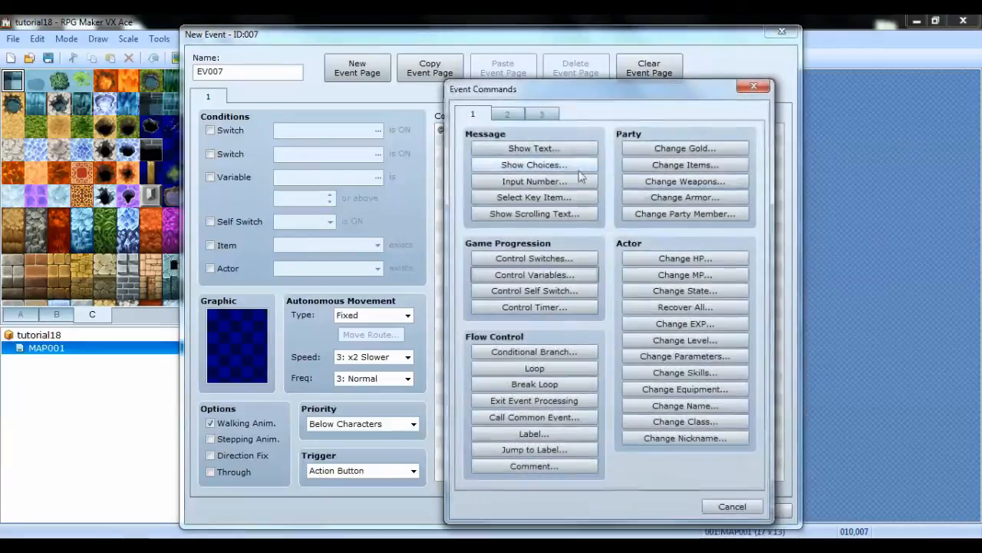
left_click(545, 148)
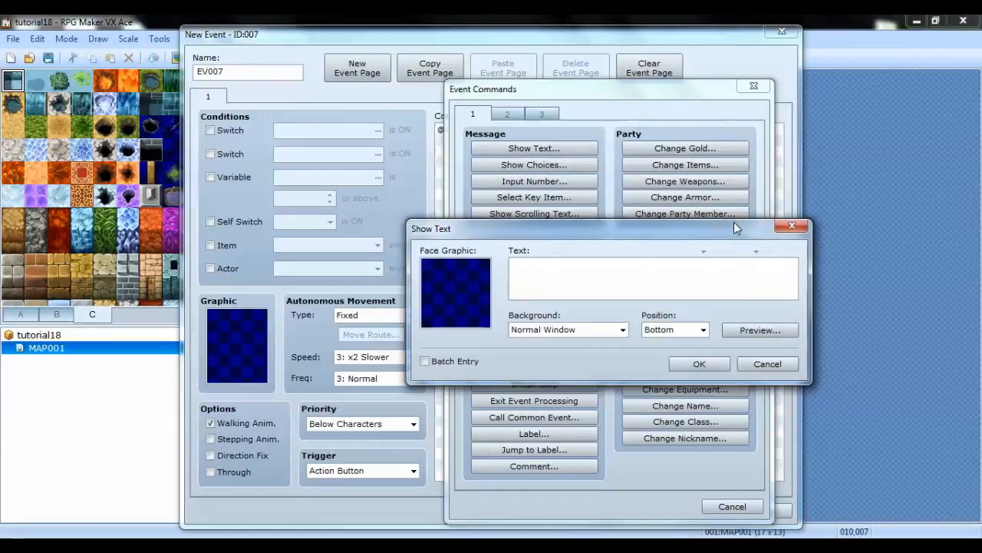
type("Value is \\V[1].")
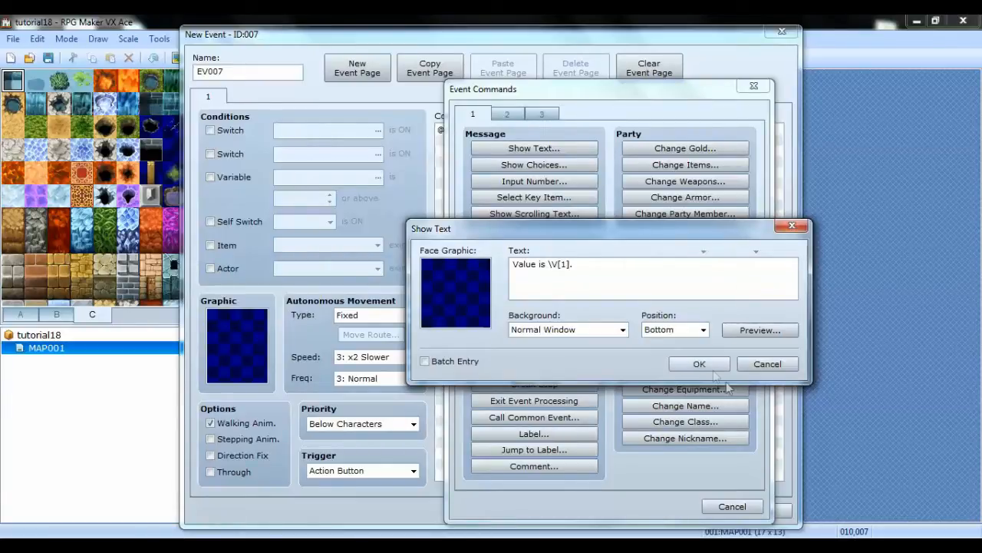
left_click(707, 366)
left_click(626, 511)
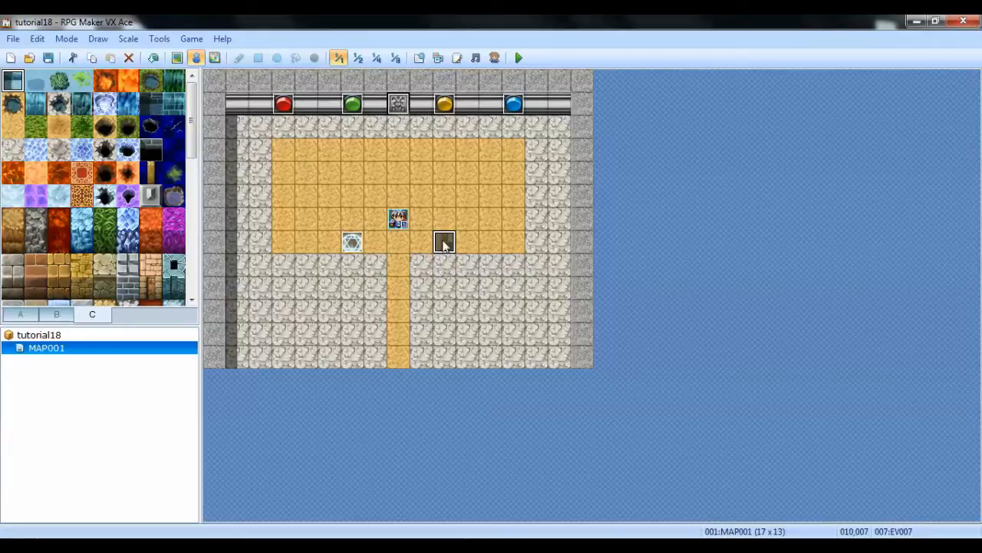
Set the sign event's priority to Same as Characters
double_click(444, 243)
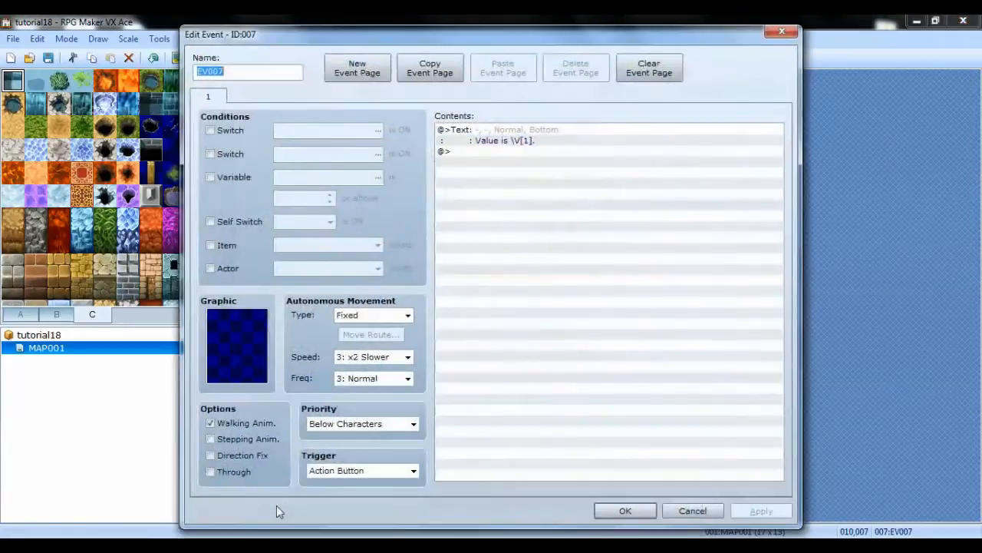
left_click(357, 425)
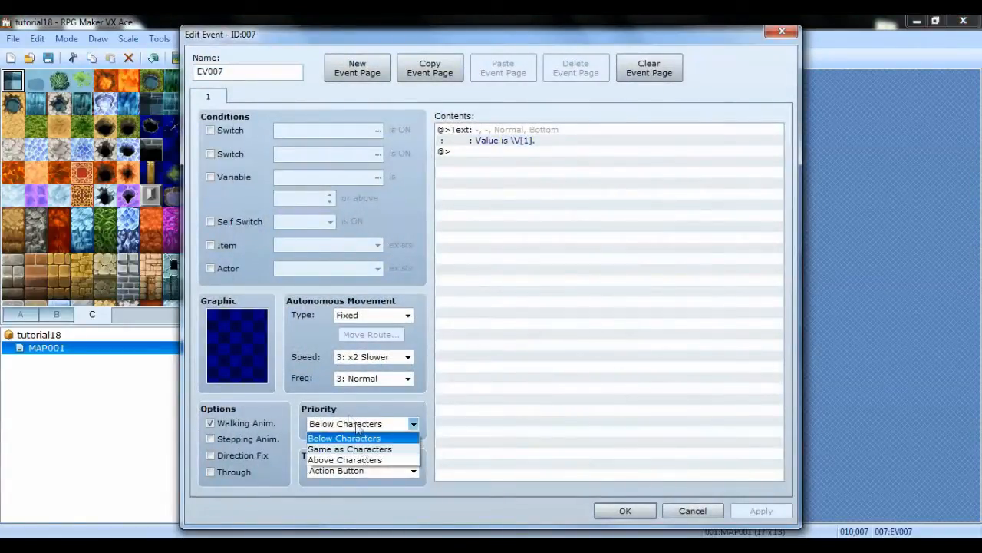
left_click(349, 448)
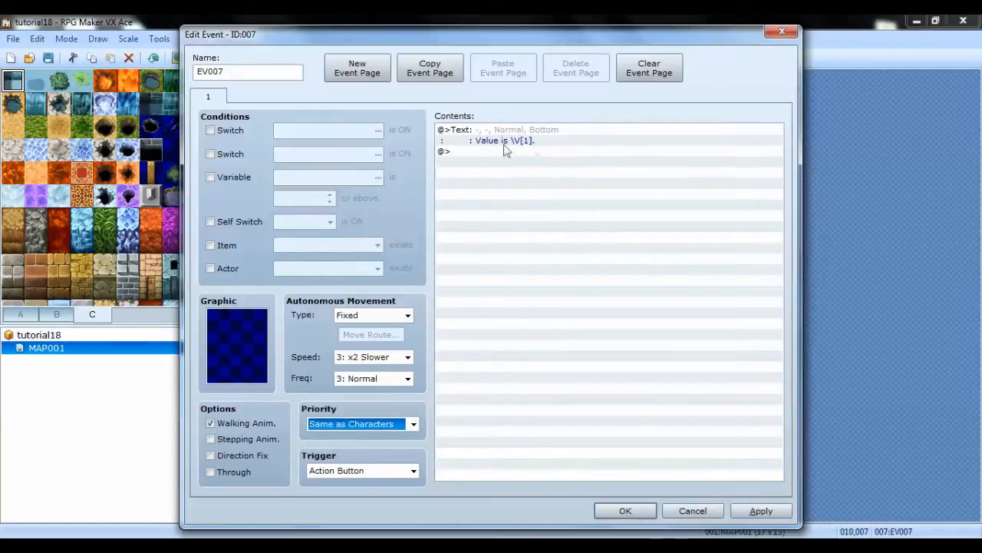
left_click(631, 514)
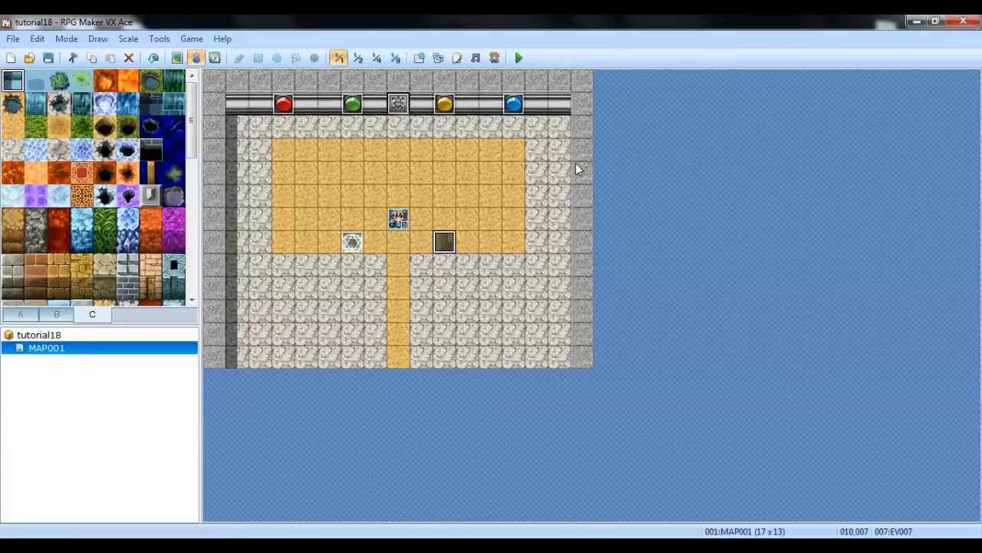
Examine the region IDs on the wall button tiles and return to event editing
left_click(216, 60)
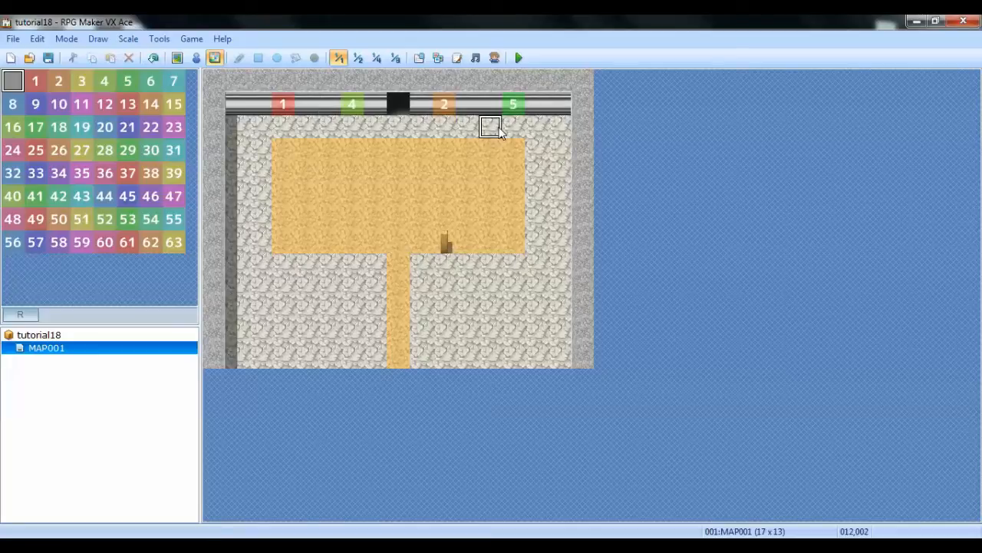
left_click(195, 58)
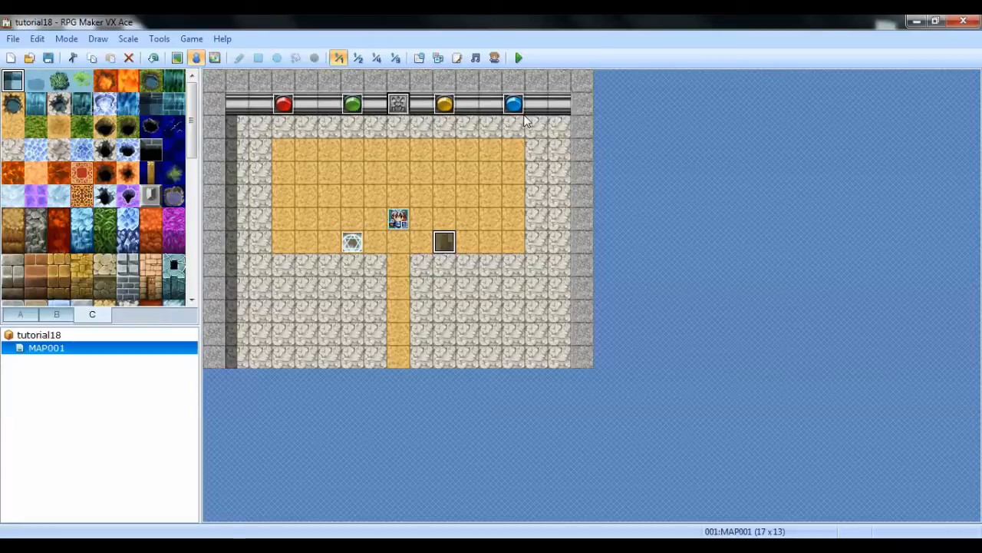
Add a Control Self Switch command that turns self switch A ON to the red button's event
double_click(283, 105)
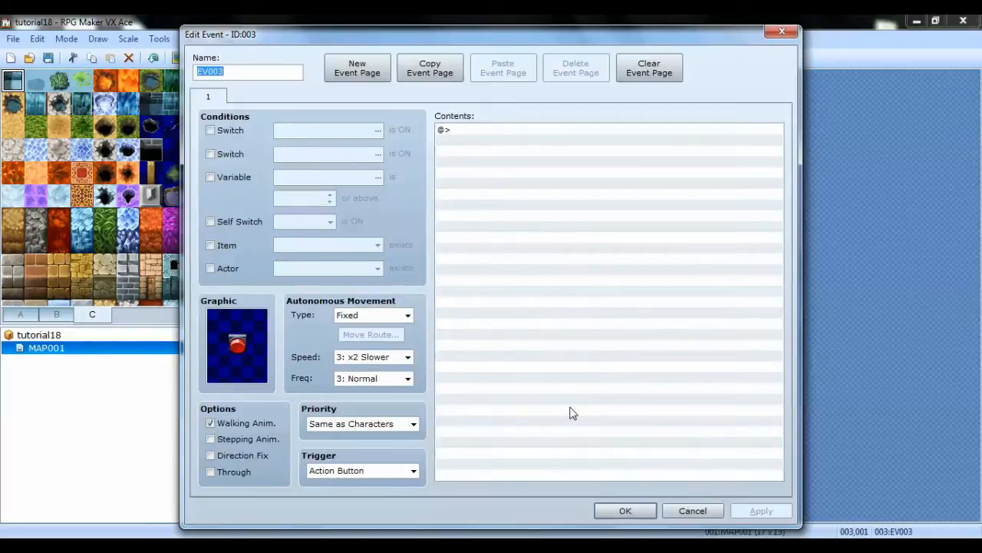
double_click(470, 130)
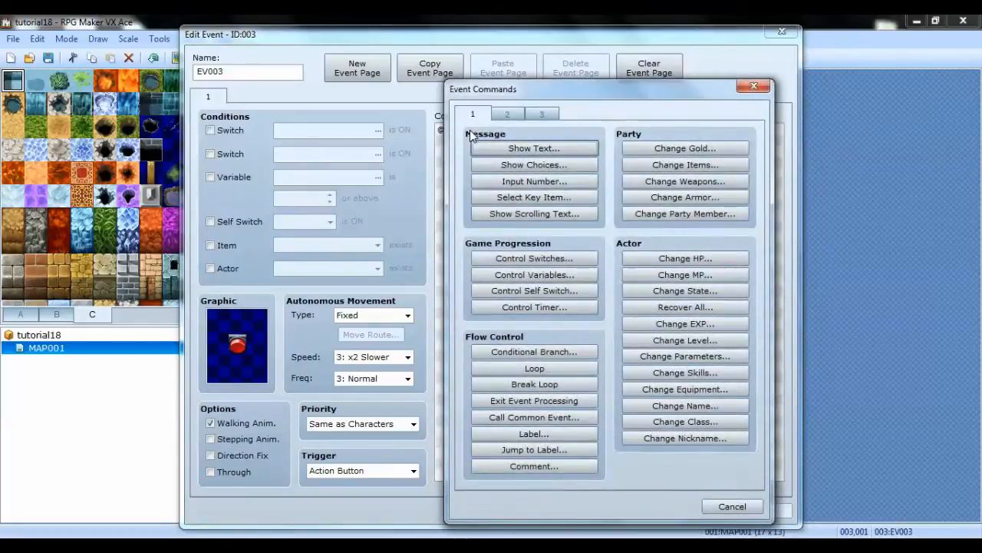
left_click(551, 292)
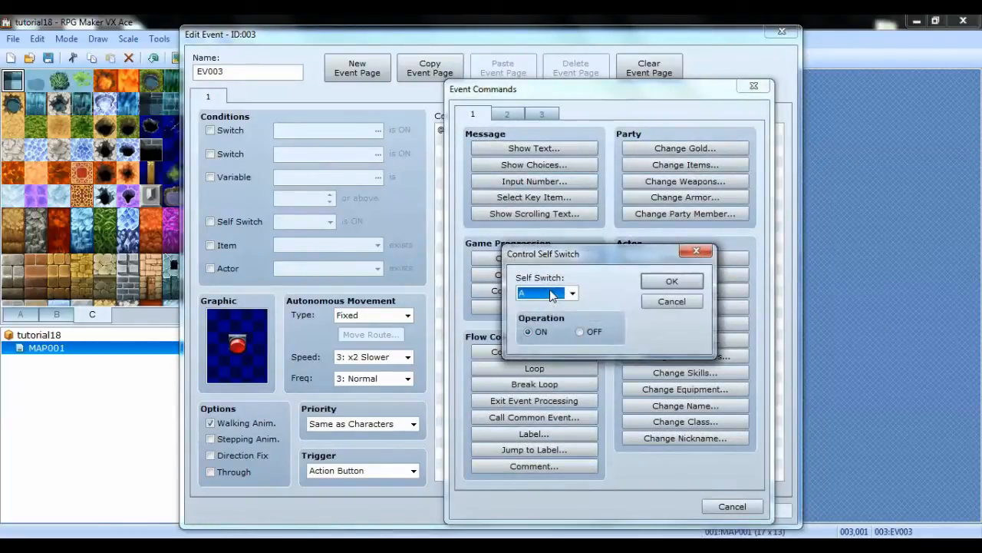
left_click(673, 284)
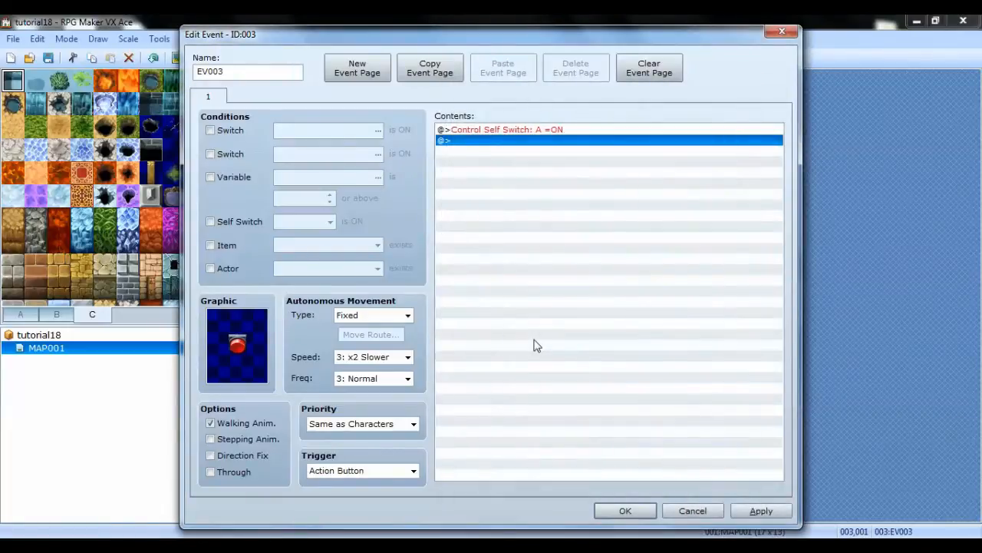
Add a Play SE command to the red button's event using the Switch1 sound, previewing it before confirming
double_click(511, 142)
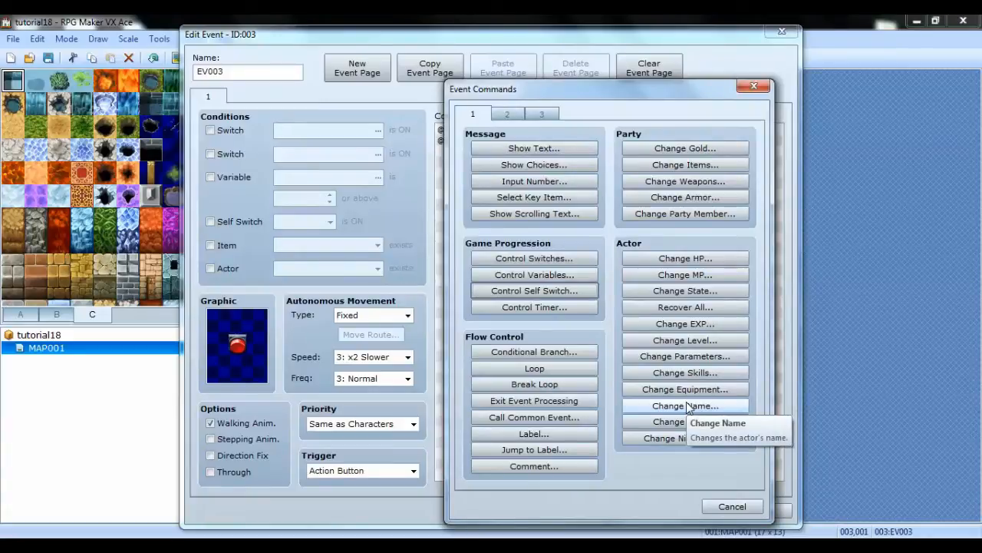
left_click(543, 113)
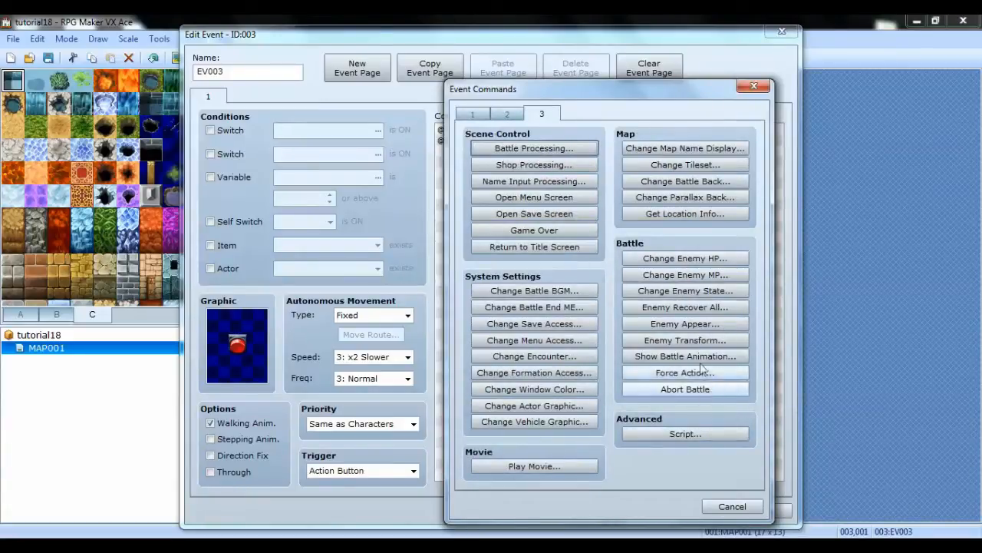
left_click(506, 114)
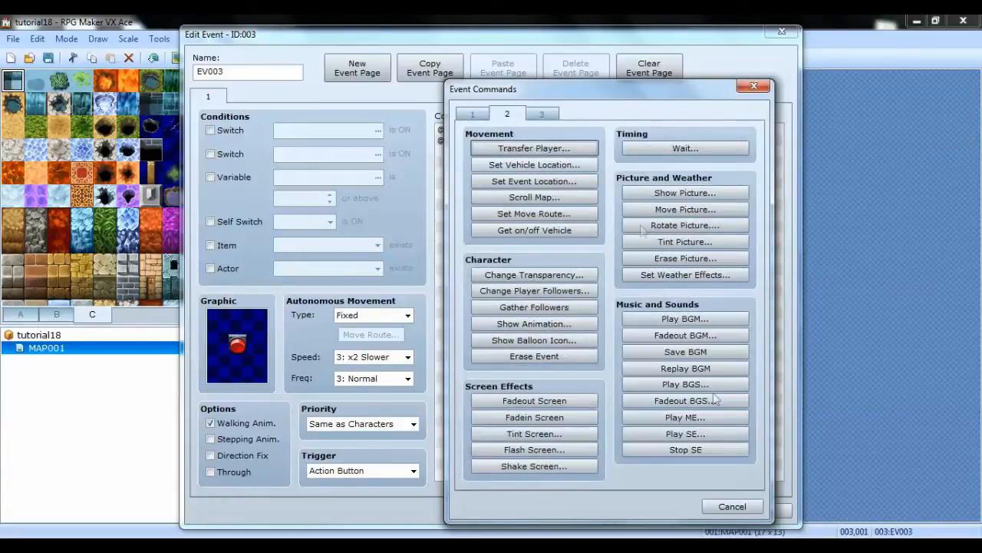
left_click(696, 433)
left_click_drag(634, 191, 641, 373)
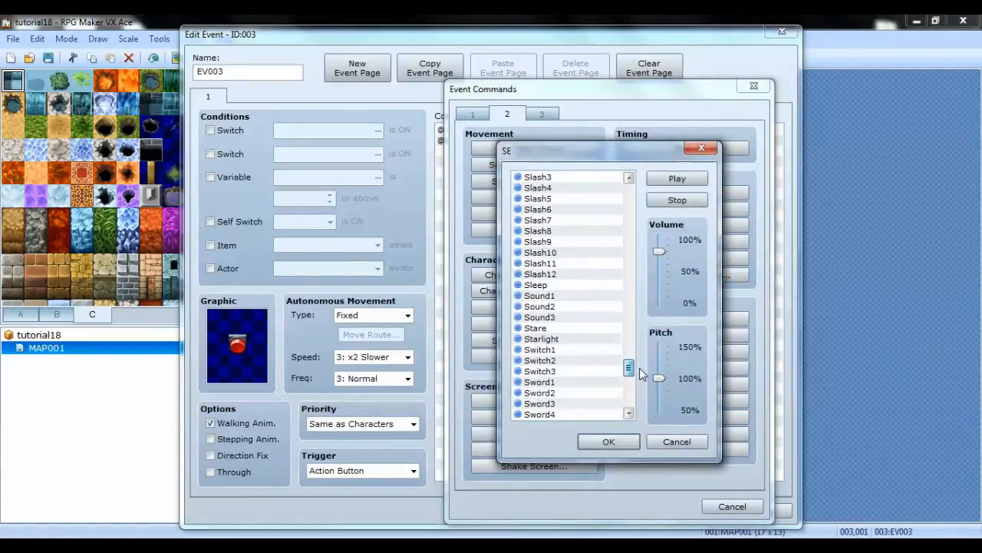
left_click(575, 349)
left_click(678, 179)
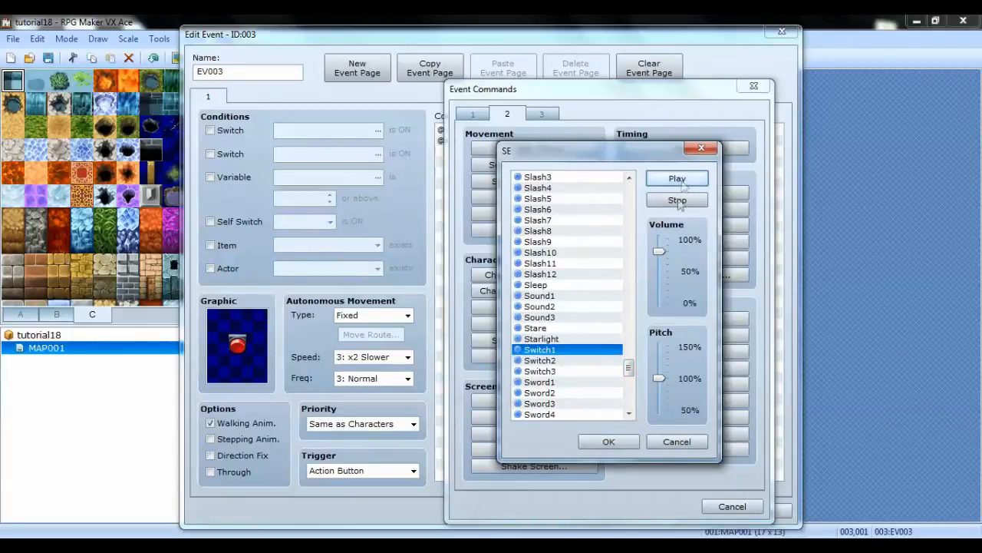
left_click(609, 443)
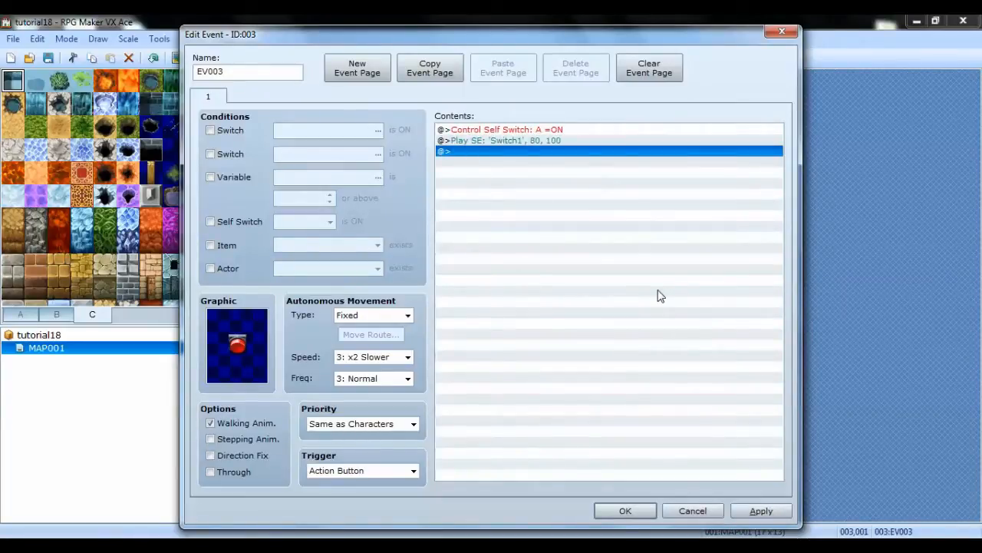
Add a second page to the red button's event, conditioned on self switch A being ON
left_click(342, 82)
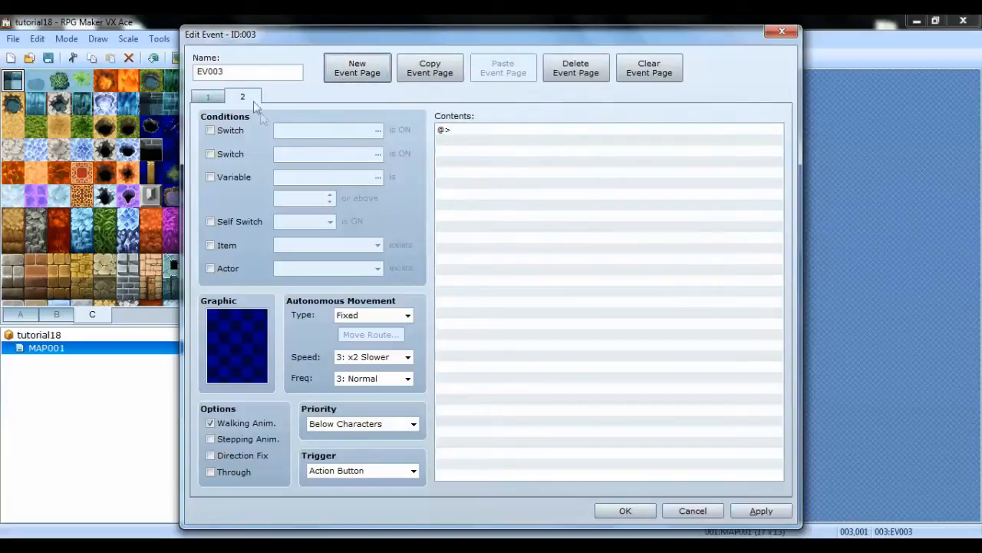
left_click(211, 177)
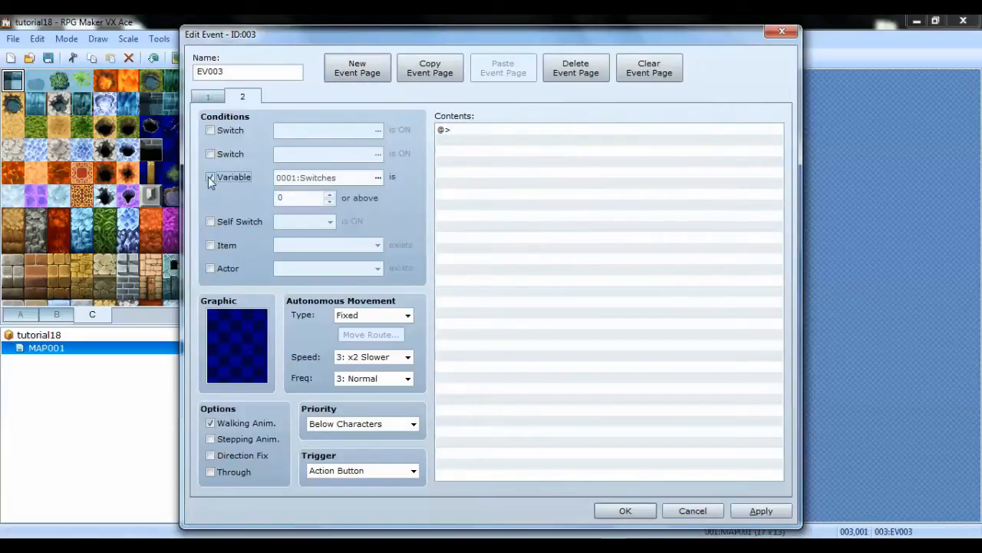
left_click(210, 177)
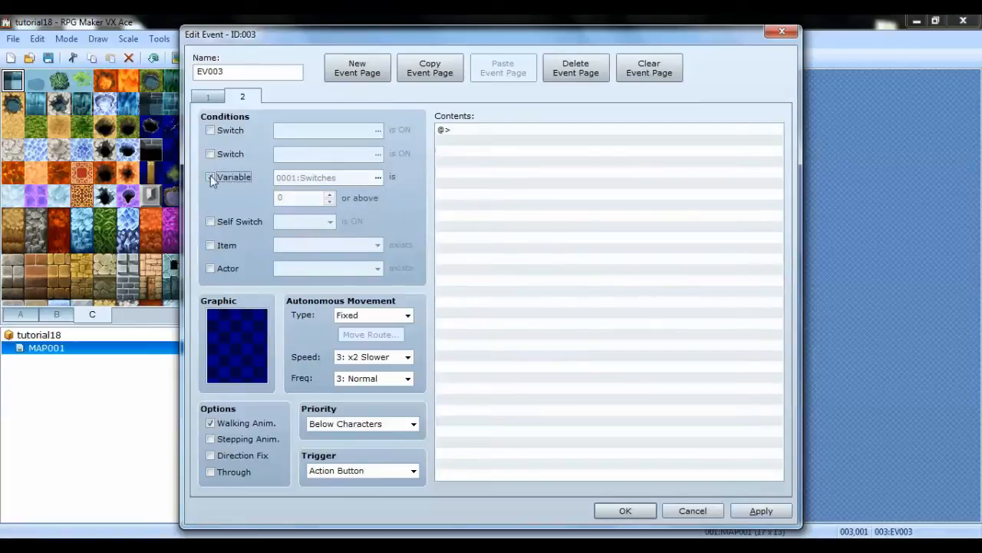
left_click(210, 221)
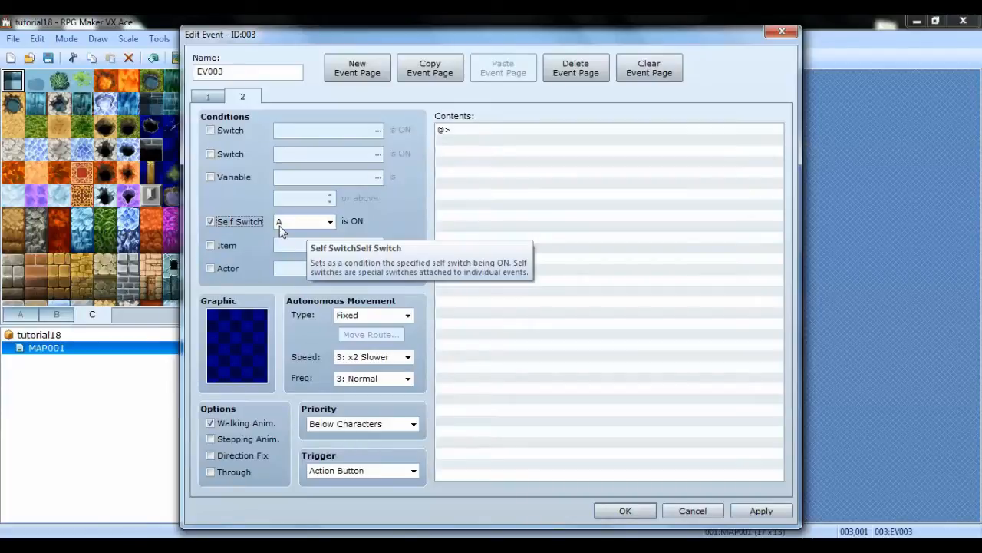
Set the second page's graphic to the pressed red button in the first column, third button row of !Switch2
double_click(235, 367)
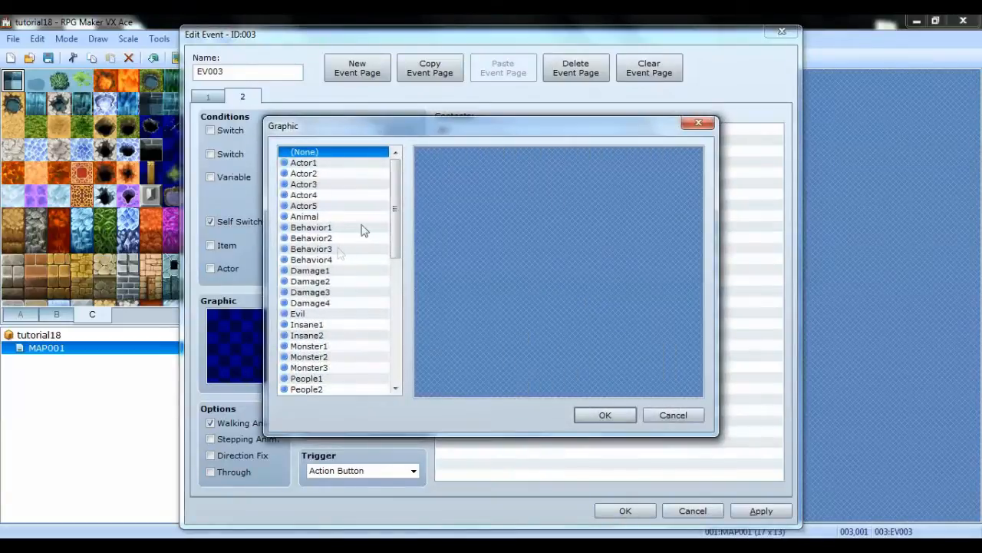
left_click_drag(394, 199, 413, 327)
left_click(307, 368)
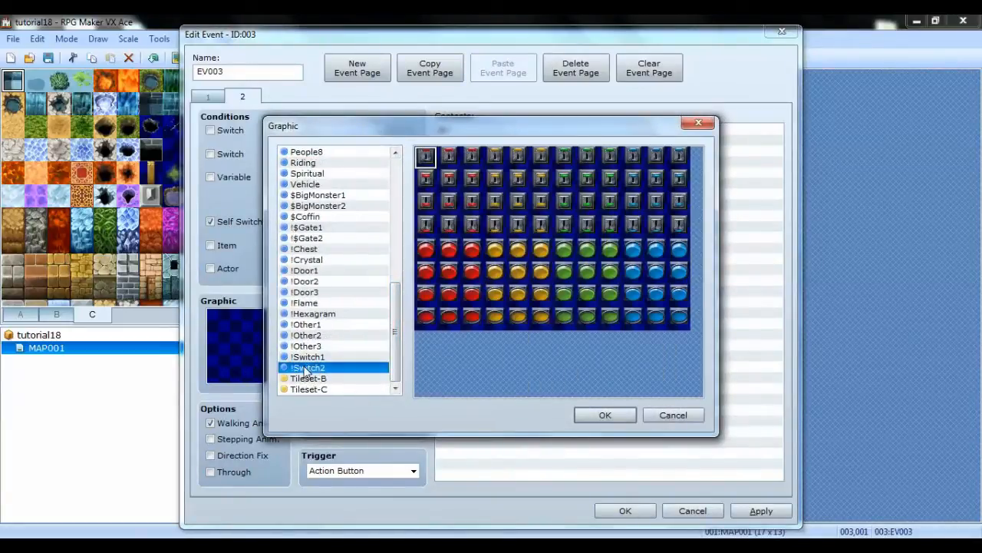
left_click(426, 296)
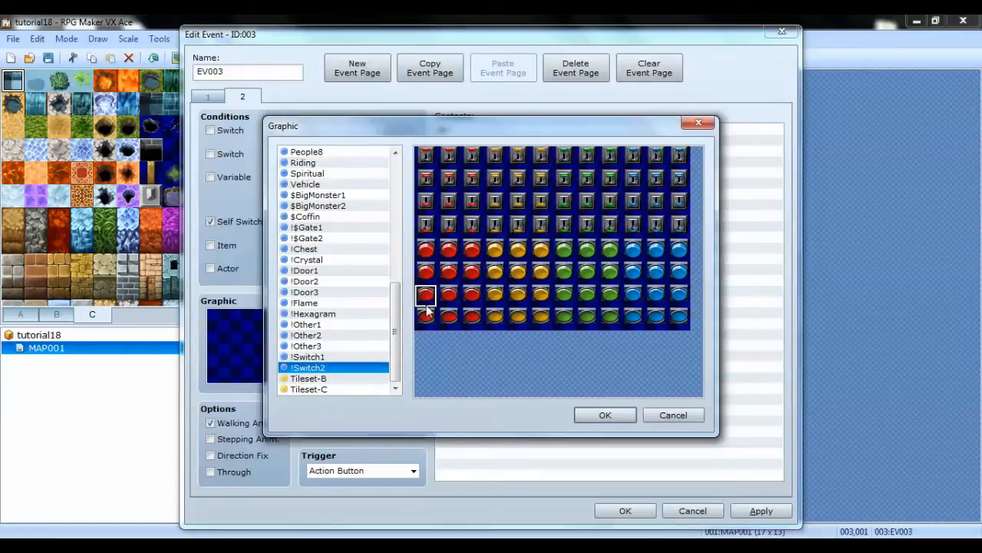
left_click(596, 415)
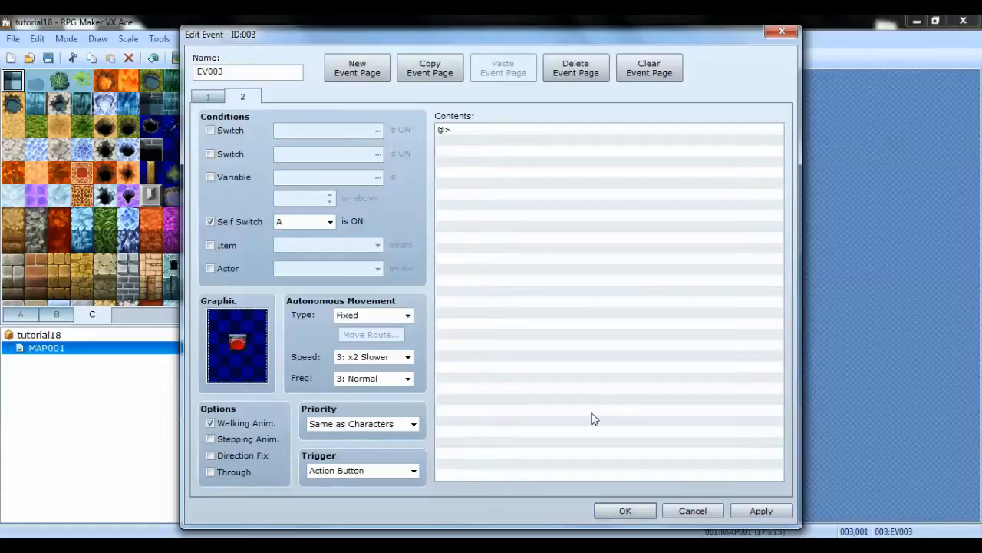
Set the second page's trigger to Parallel Process
left_click(407, 472)
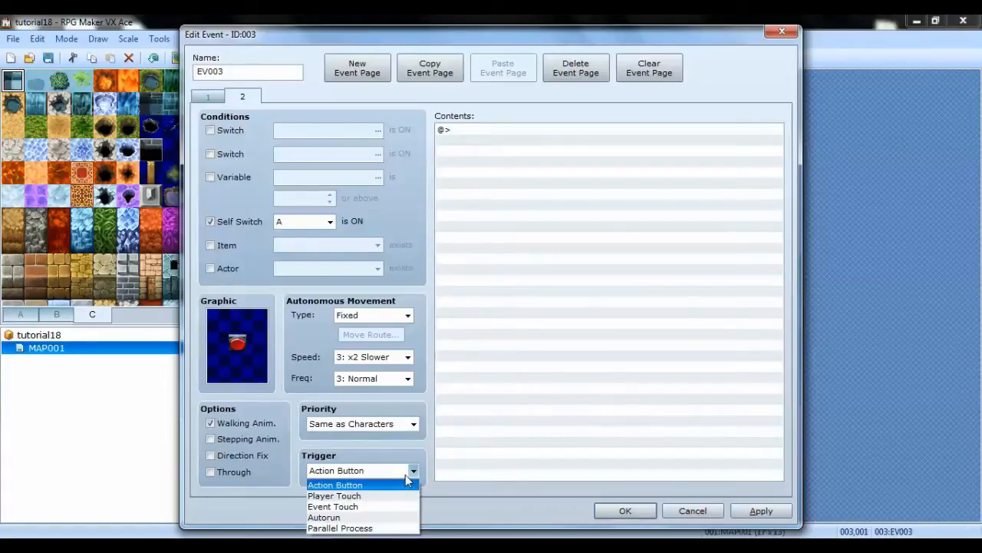
left_click(381, 528)
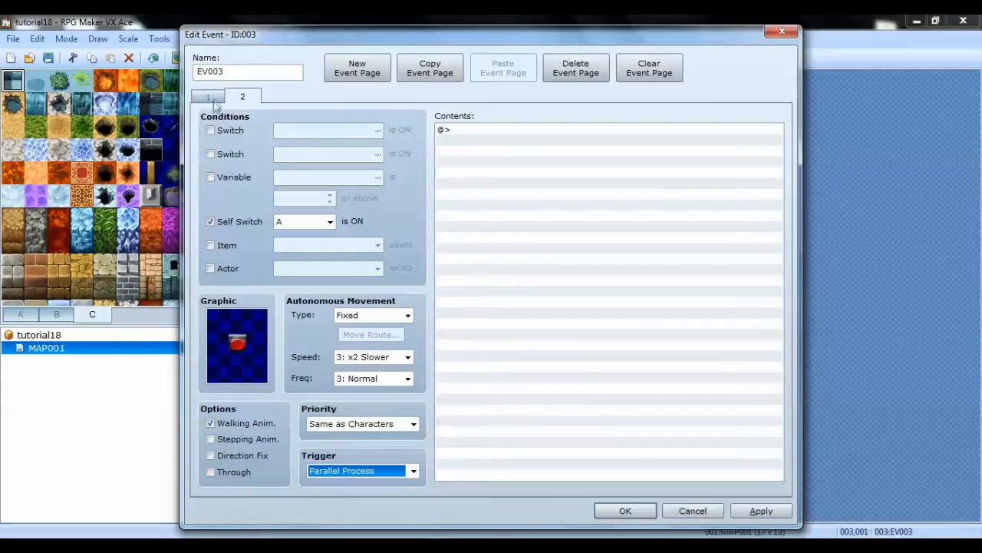
mouse_move(350, 472)
Add a Conditional Branch for variable 0001:Switches equal to 0 without else handling to the second page, and save the event
double_click(479, 135)
left_click(472, 113)
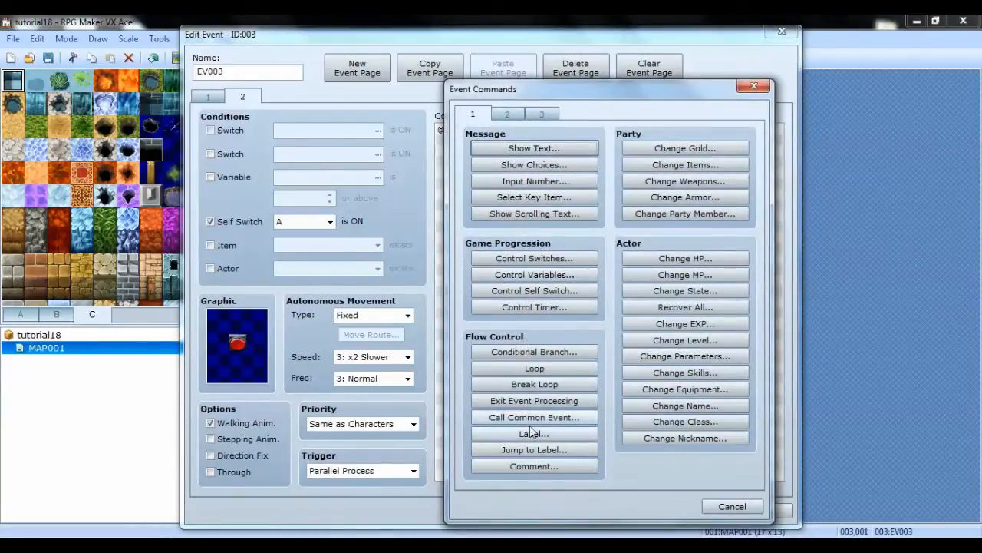
left_click(507, 352)
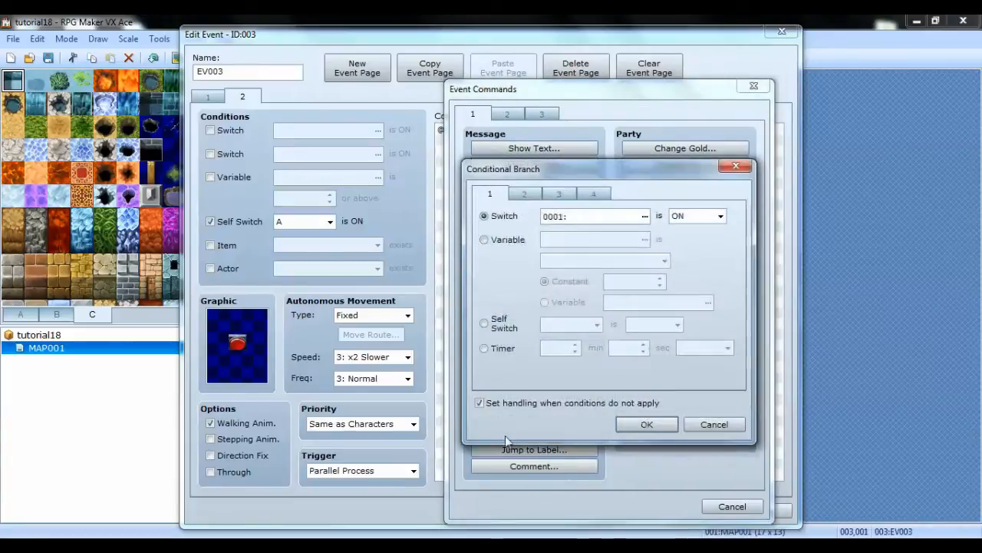
left_click(479, 404)
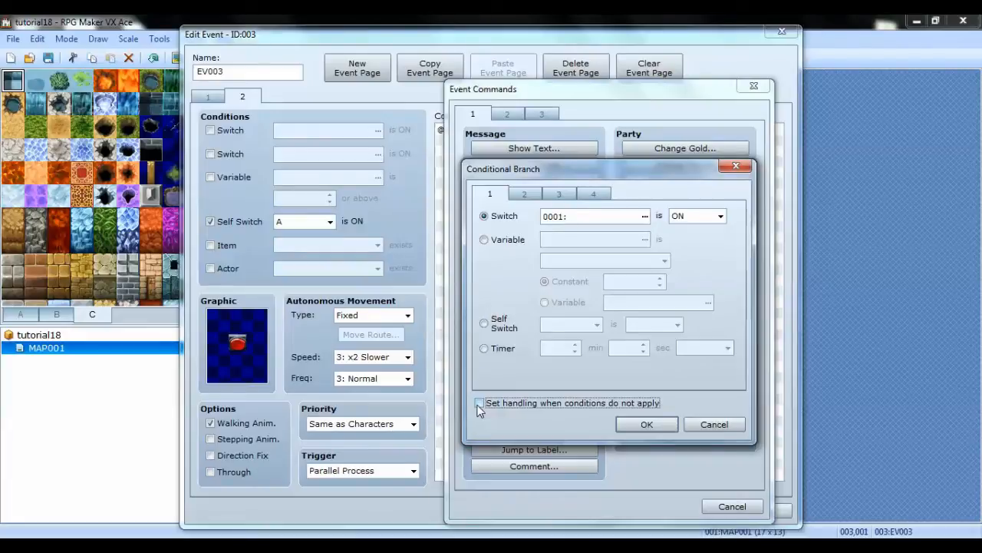
left_click(484, 240)
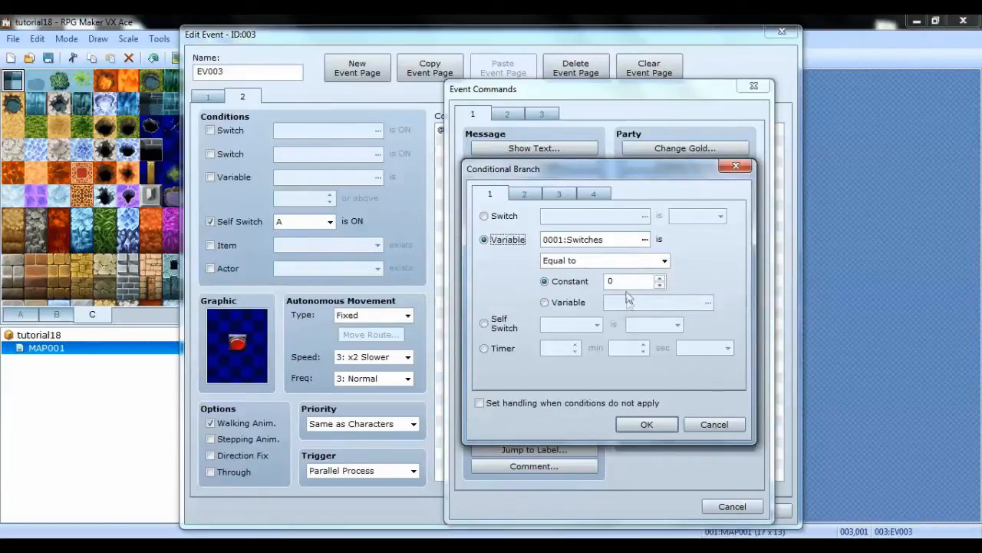
left_click(633, 424)
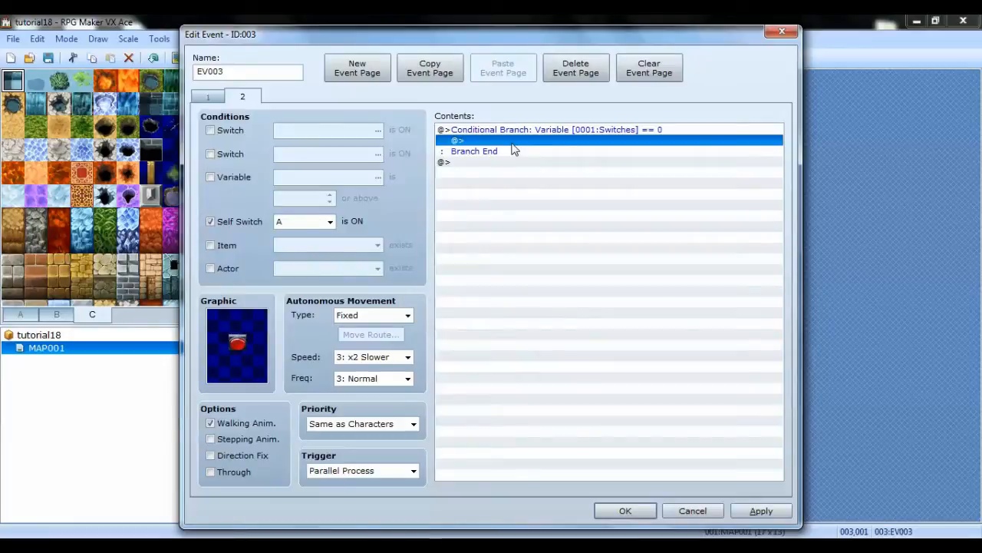
left_click(624, 511)
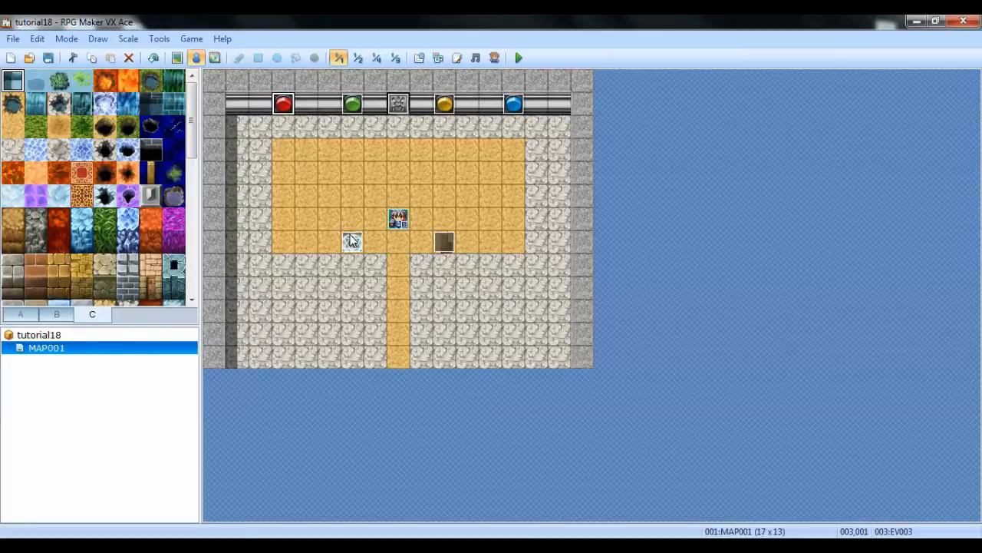
Add a Control Self Switch command turning self switch A OFF inside the conditional branch on the red button's second page
double_click(283, 104)
left_click(242, 97)
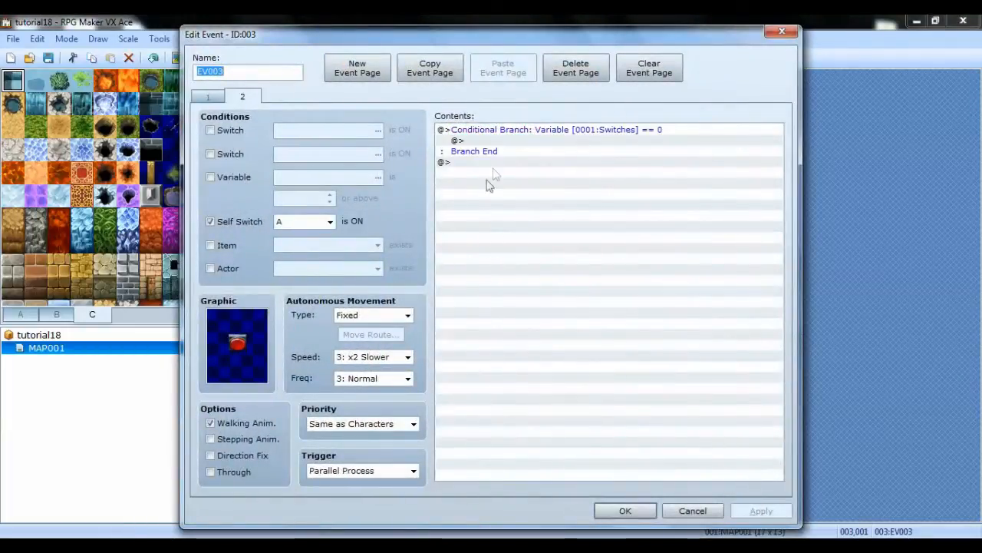
left_click(547, 142)
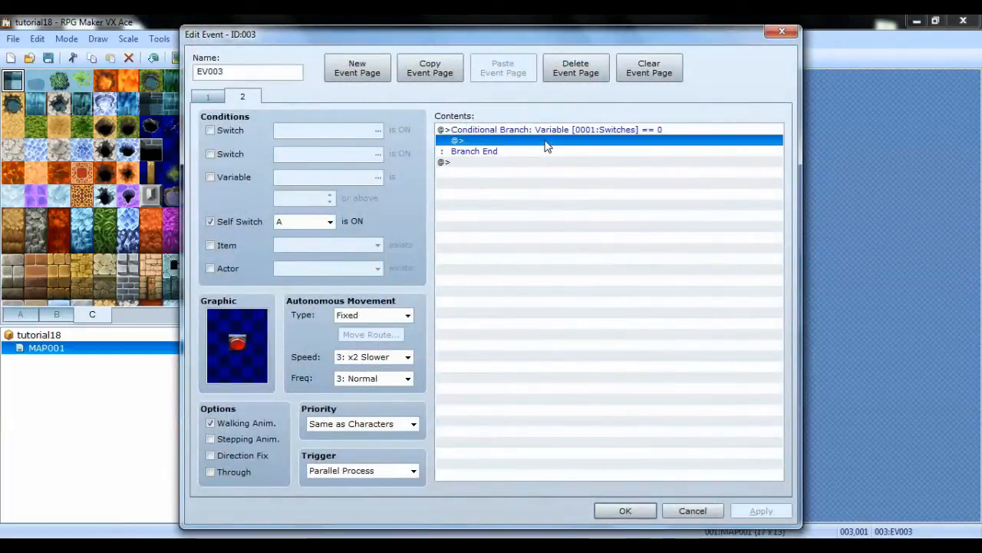
double_click(607, 142)
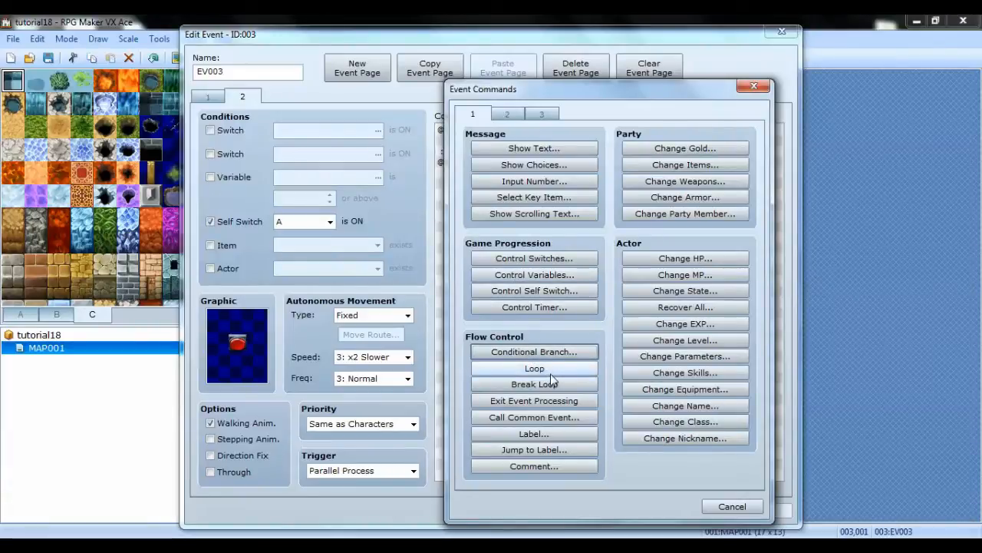
left_click(534, 291)
left_click(577, 333)
left_click(668, 281)
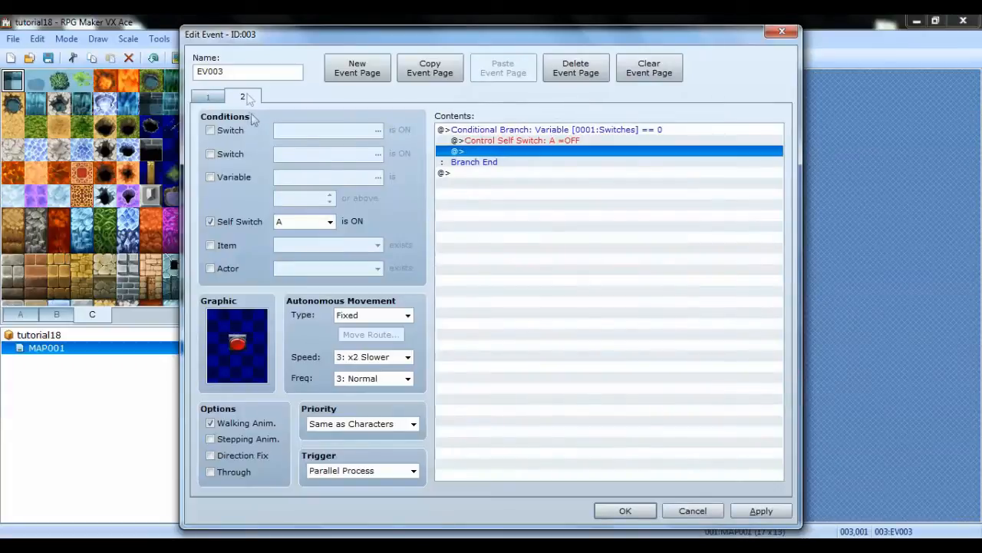
left_click(208, 97)
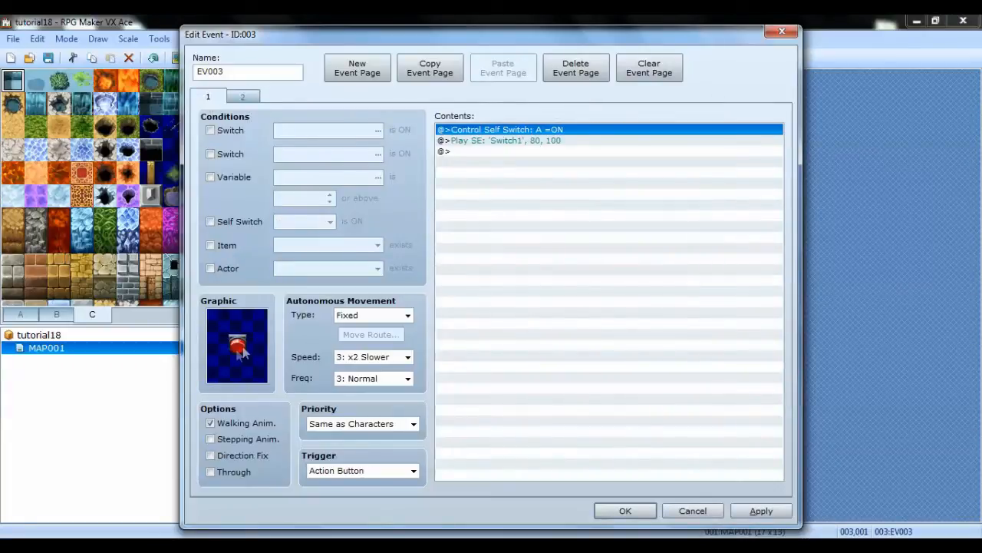
left_click(242, 97)
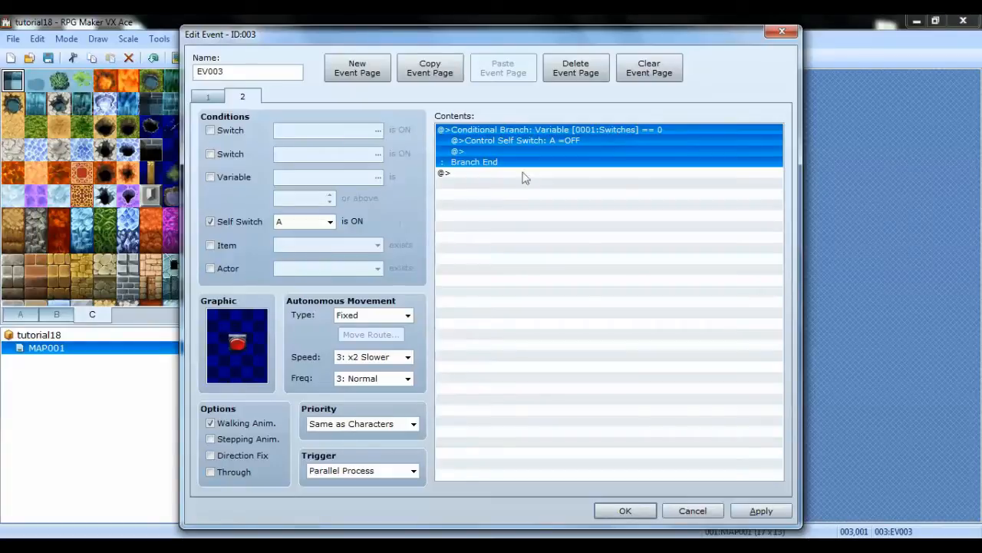
left_click(210, 96)
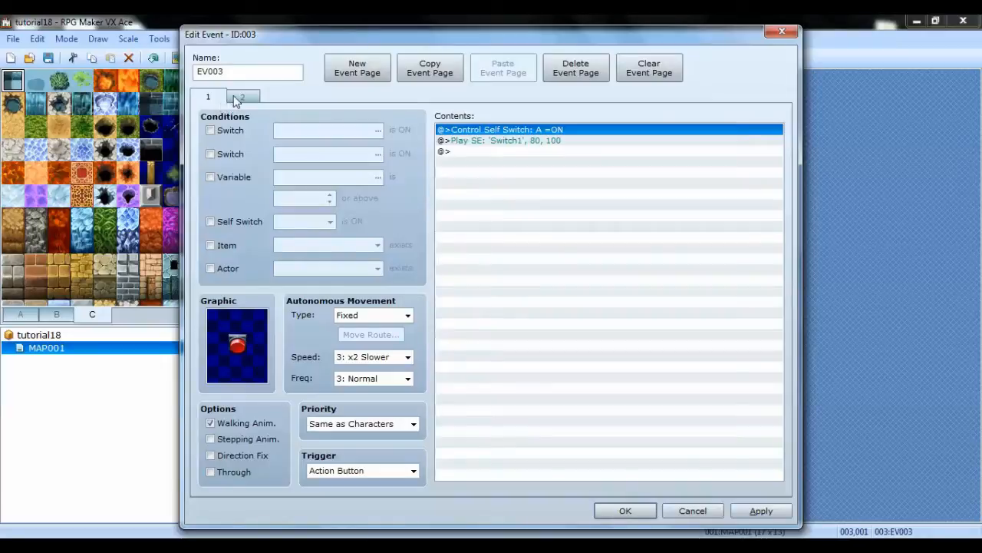
left_click(242, 96)
Add a Play SE command with the Switch1 sound below the self switch command inside the conditional branch
left_click(541, 153)
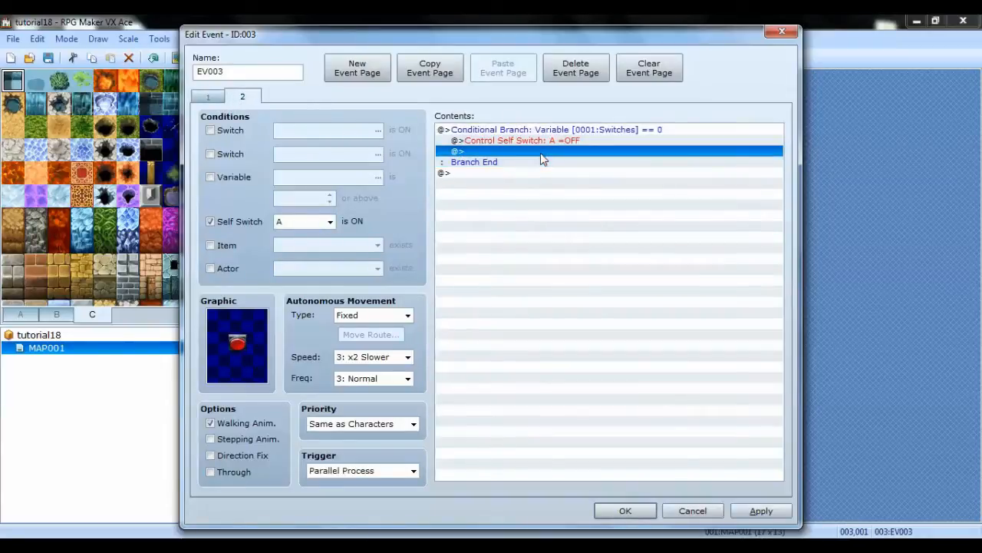
double_click(541, 153)
left_click(507, 114)
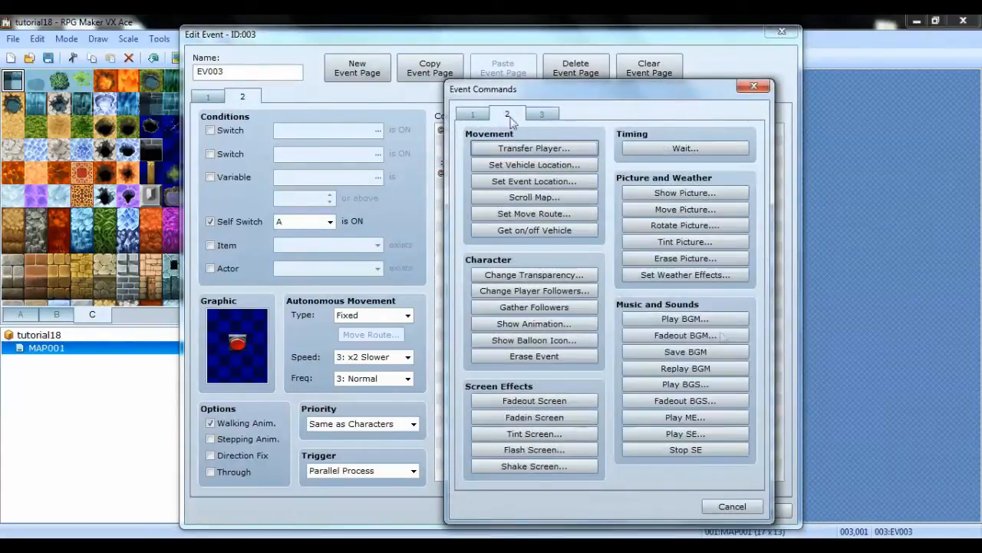
left_click(691, 434)
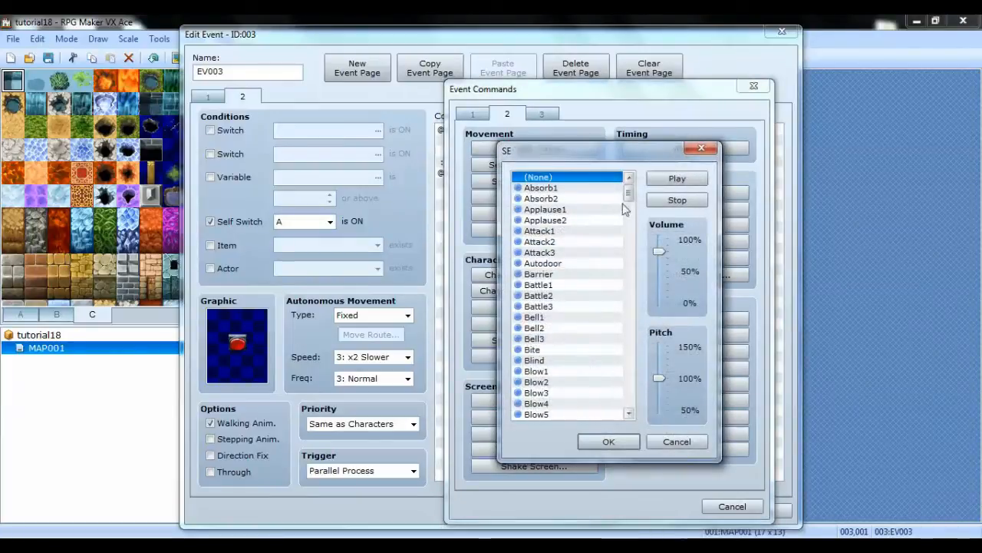
left_click_drag(628, 196, 646, 361)
scroll(555, 388, "down", 2)
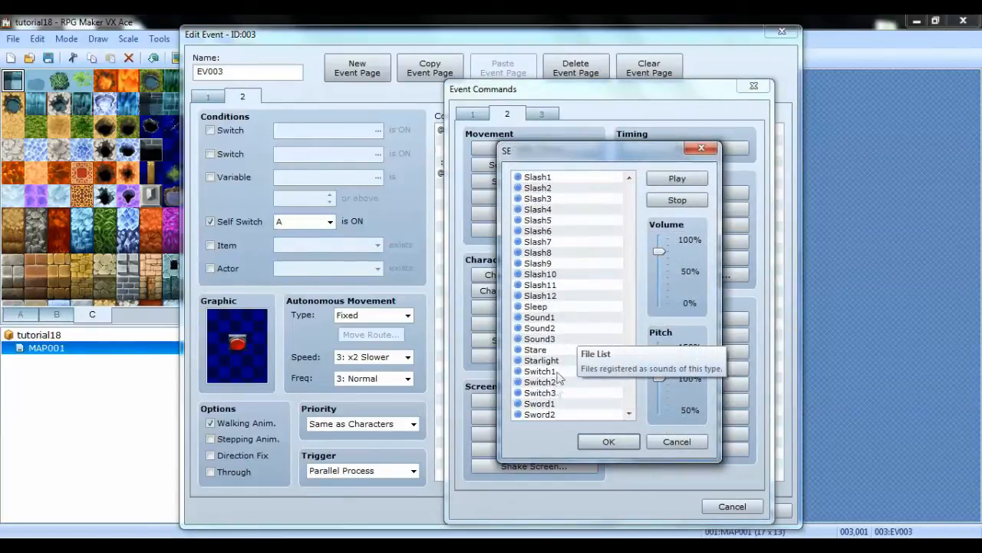
left_click(541, 371)
left_click(608, 441)
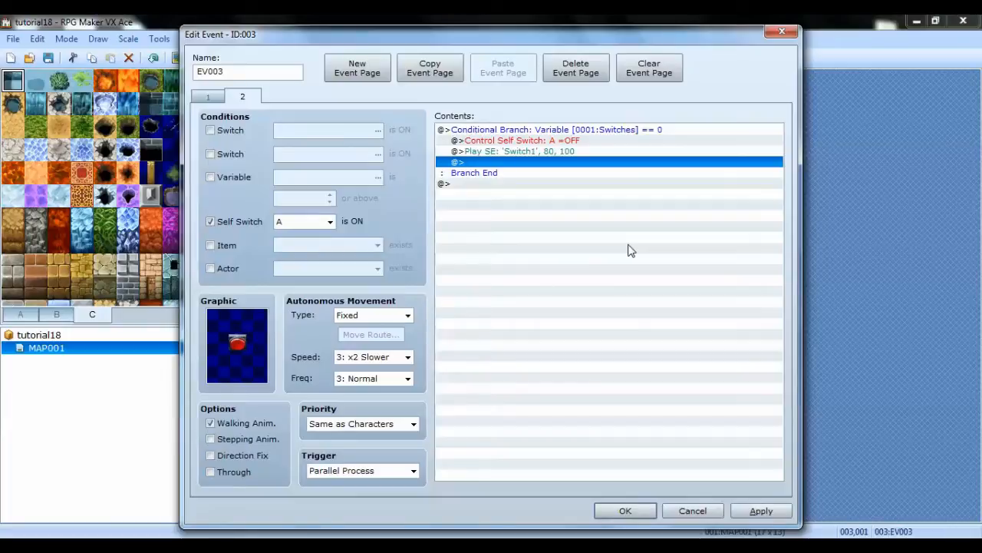
Add a Conditional Branch below the first one for switch 0001, named Reset, being ON, with else handling kept
left_click(478, 184)
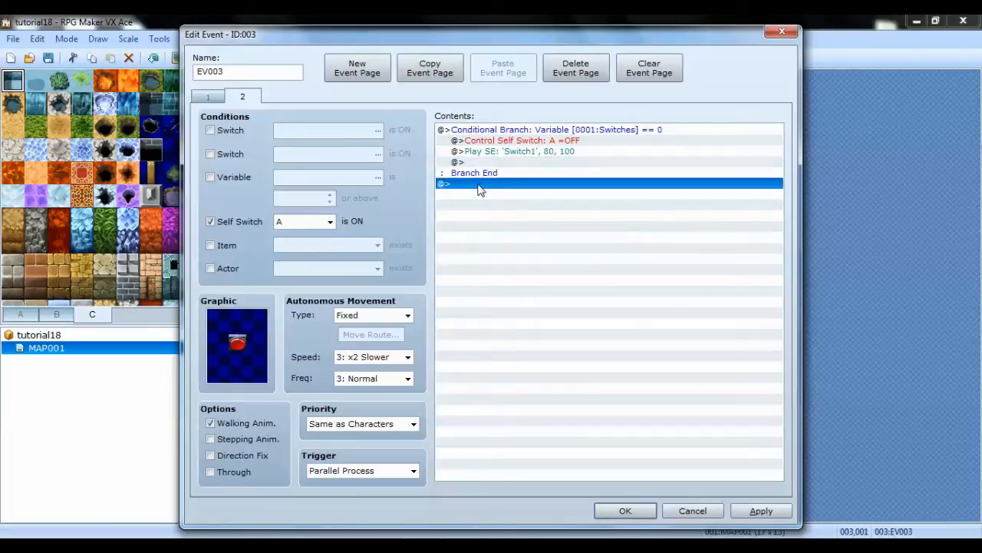
double_click(478, 185)
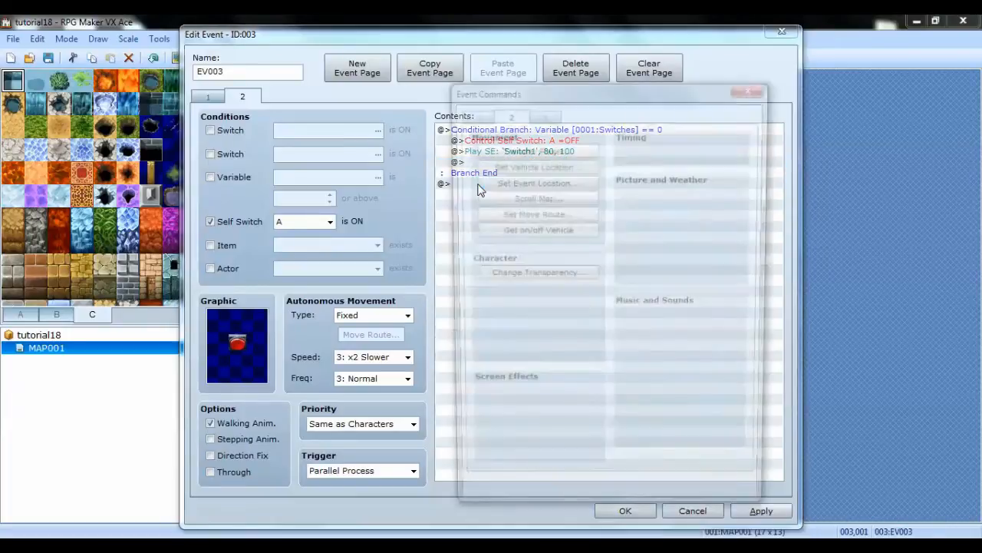
left_click(473, 115)
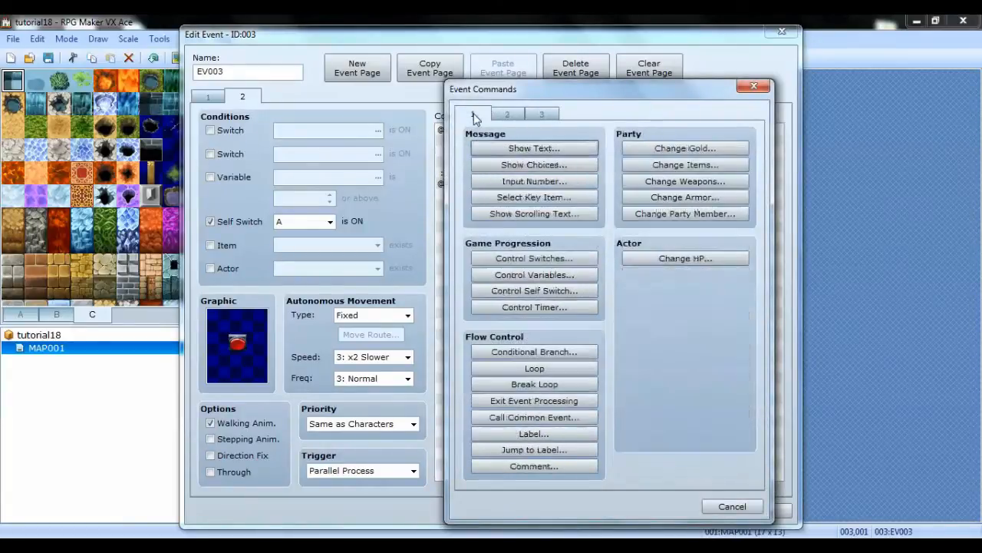
left_click(535, 351)
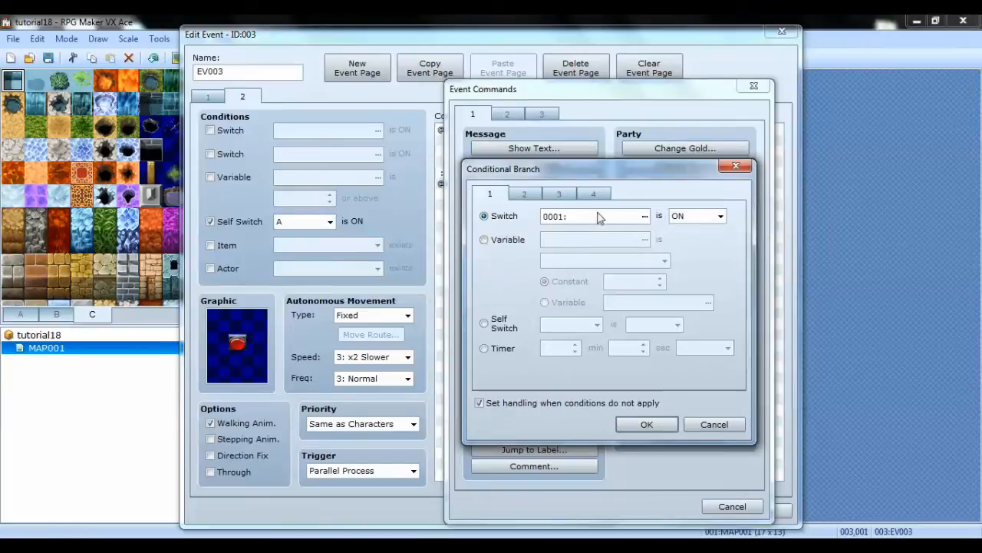
left_click(645, 217)
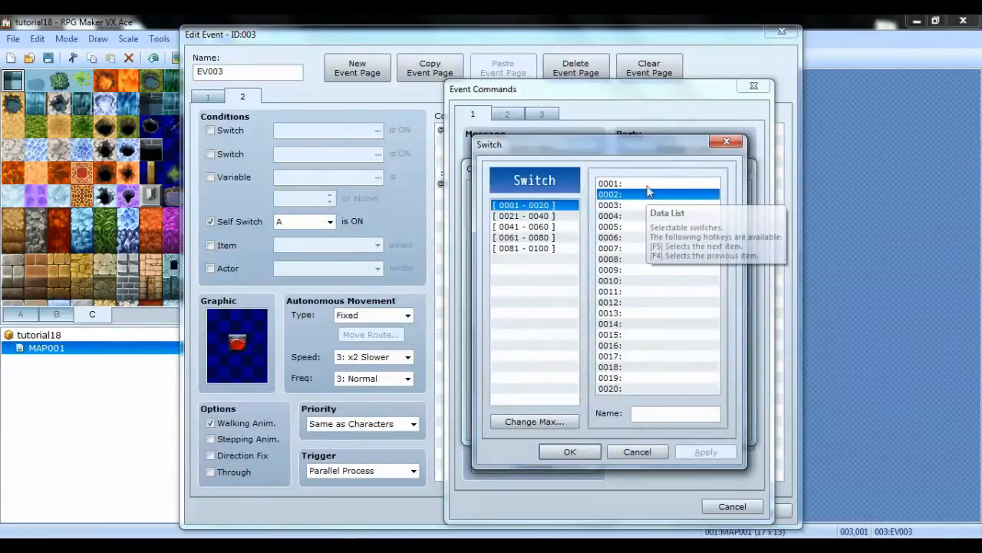
left_click(647, 184)
left_click(666, 412)
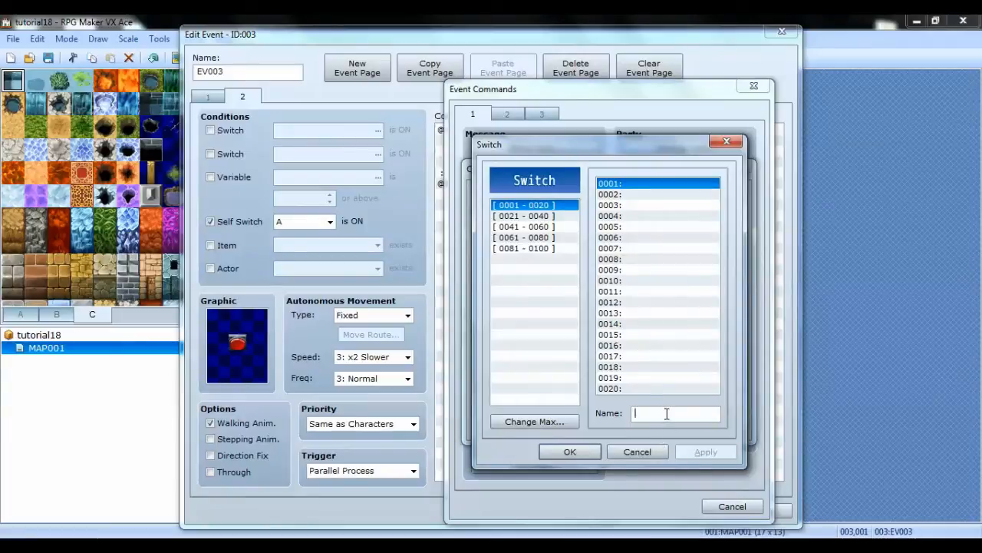
type("Resey")
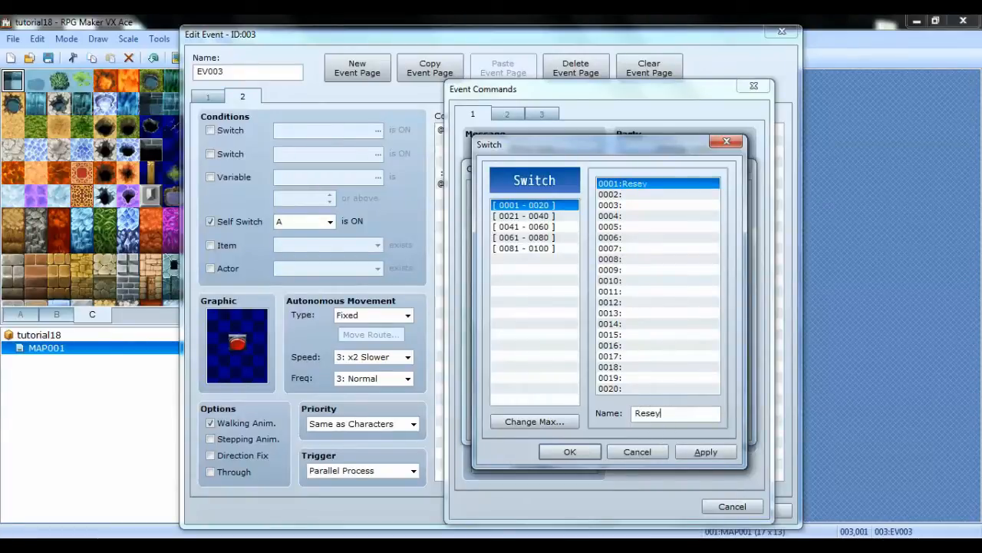
key("BackSpace")
type("t")
left_click(569, 452)
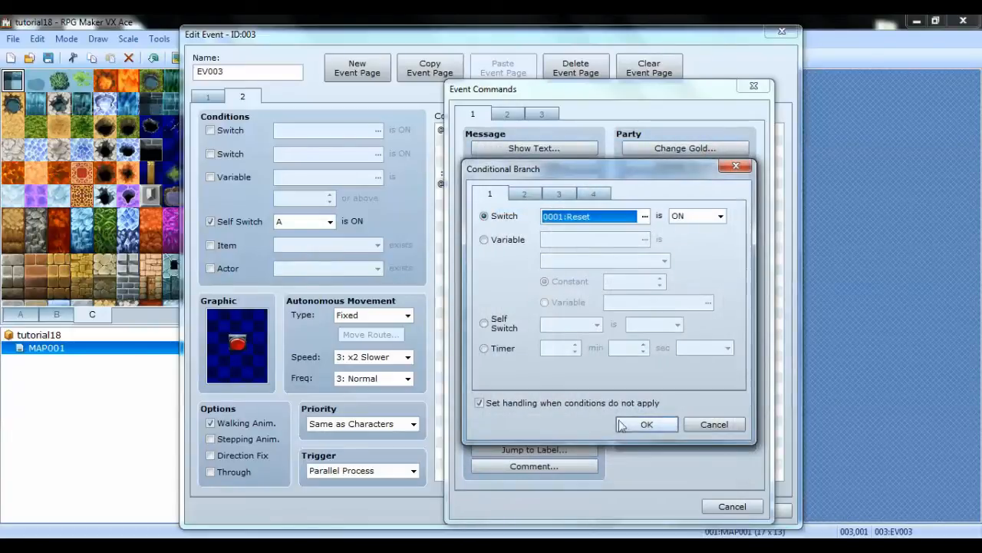
left_click(645, 425)
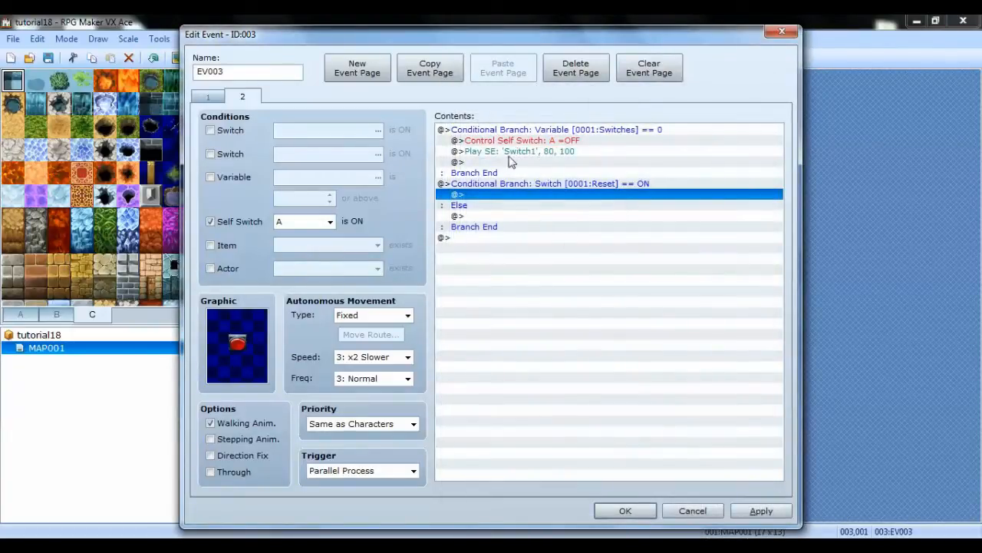
Add a Control Self Switch command turning self switch A OFF inside the Reset conditional branch
double_click(512, 197)
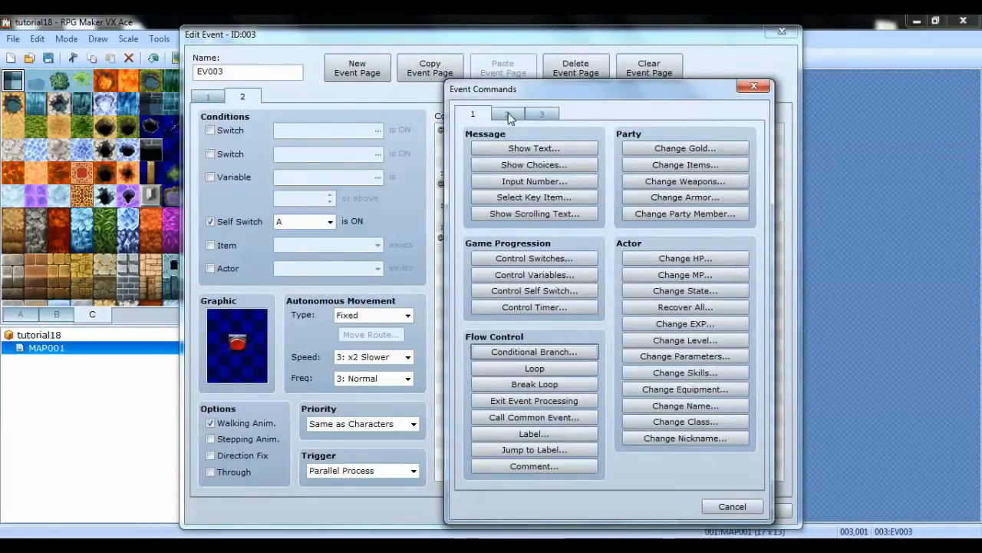
left_click(542, 291)
left_click(580, 332)
left_click(671, 281)
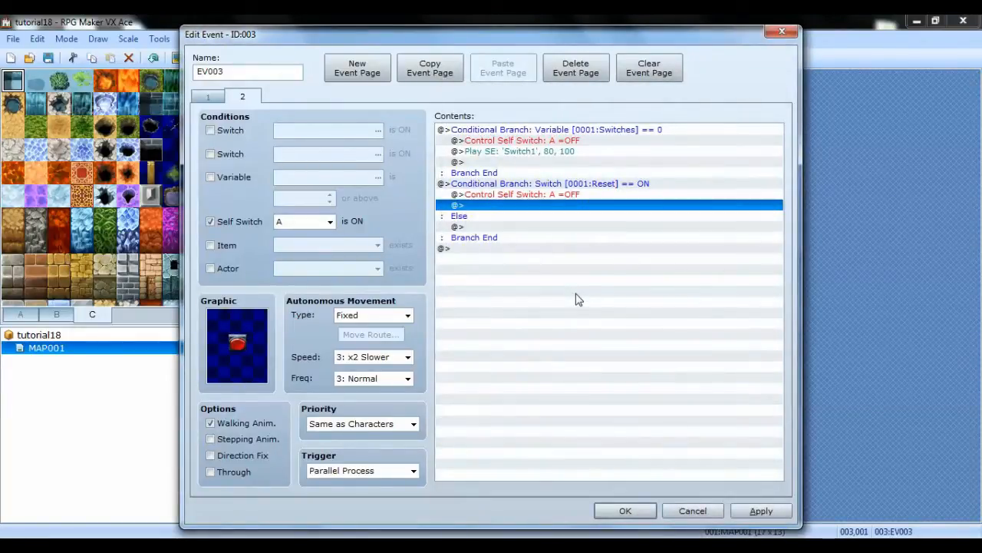
Add a Control Switches command turning 0001:Reset OFF below the self switch command in the Reset branch
double_click(513, 213)
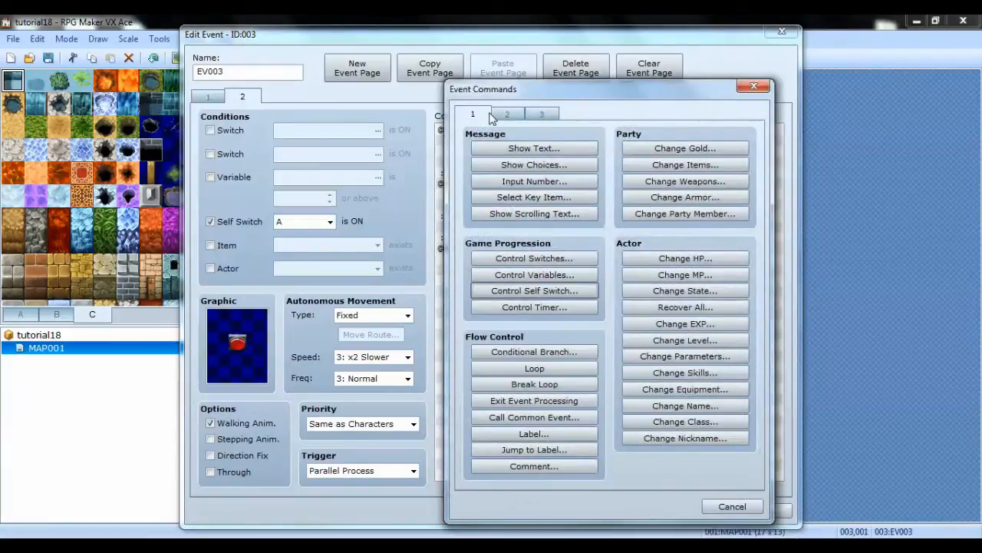
left_click(535, 258)
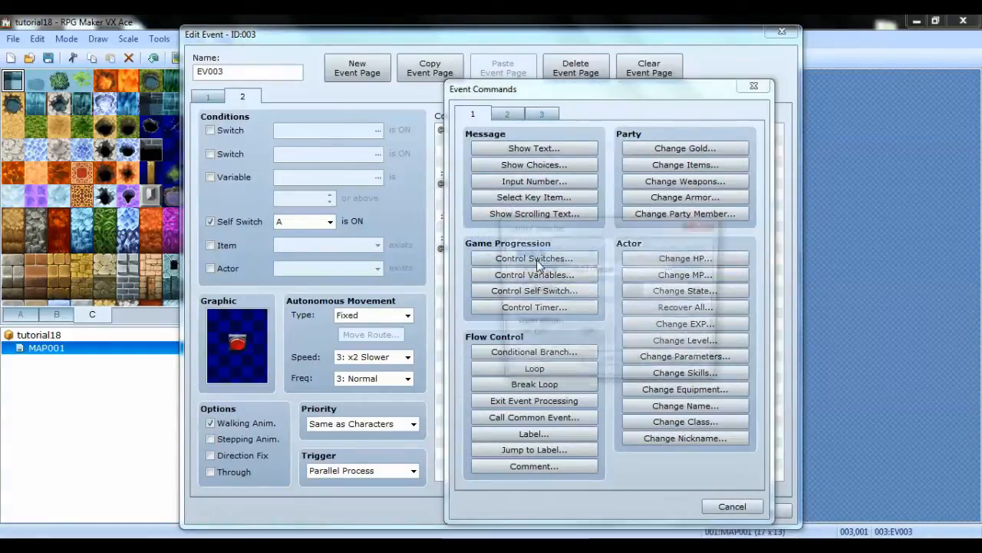
left_click(573, 336)
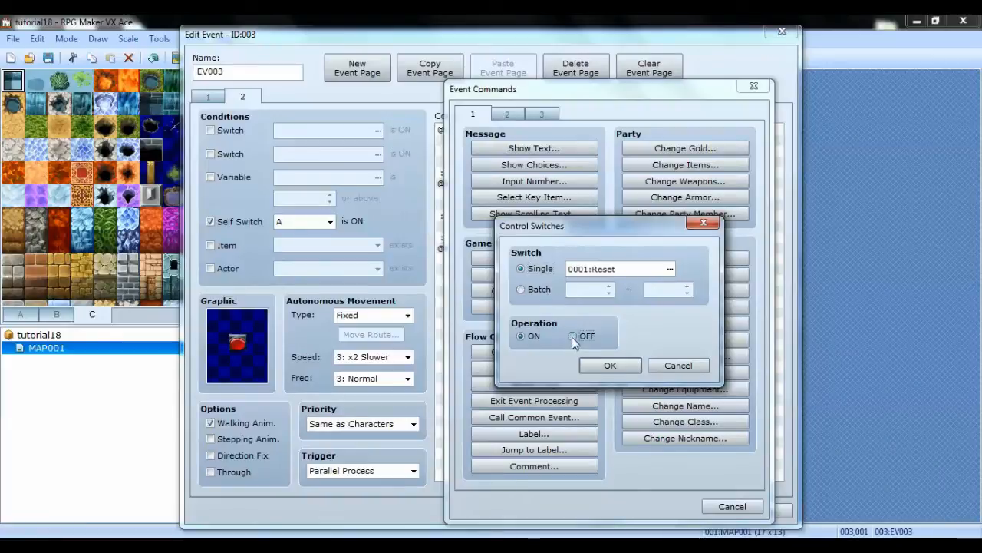
left_click(610, 366)
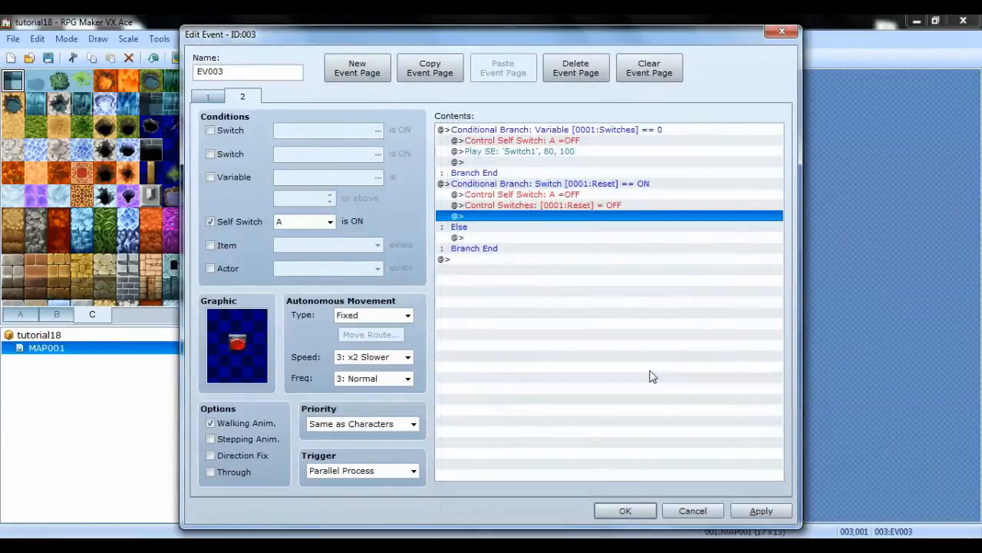
Add a Play SE command with the Switch1 sound at the end of the Reset branch, before Else
double_click(554, 221)
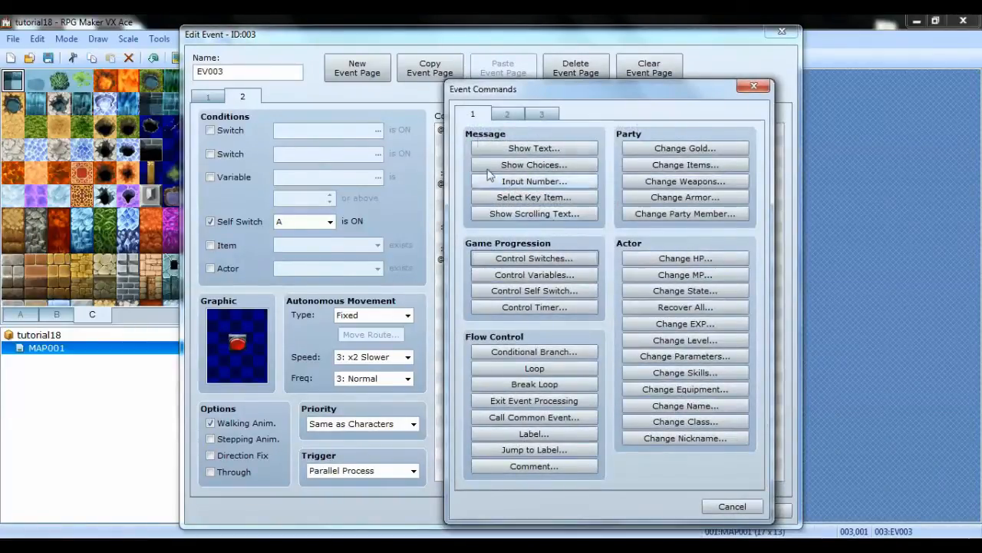
left_click(505, 114)
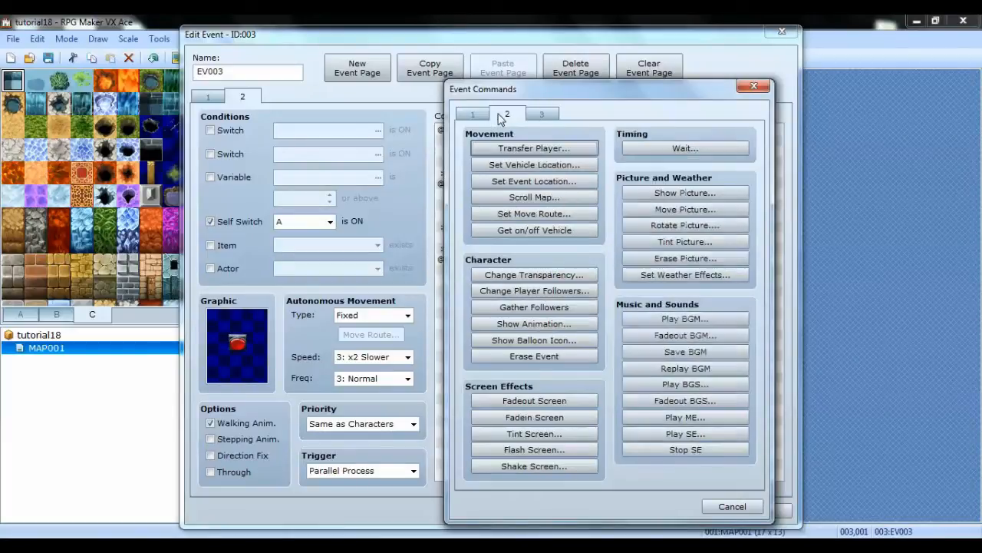
left_click(698, 434)
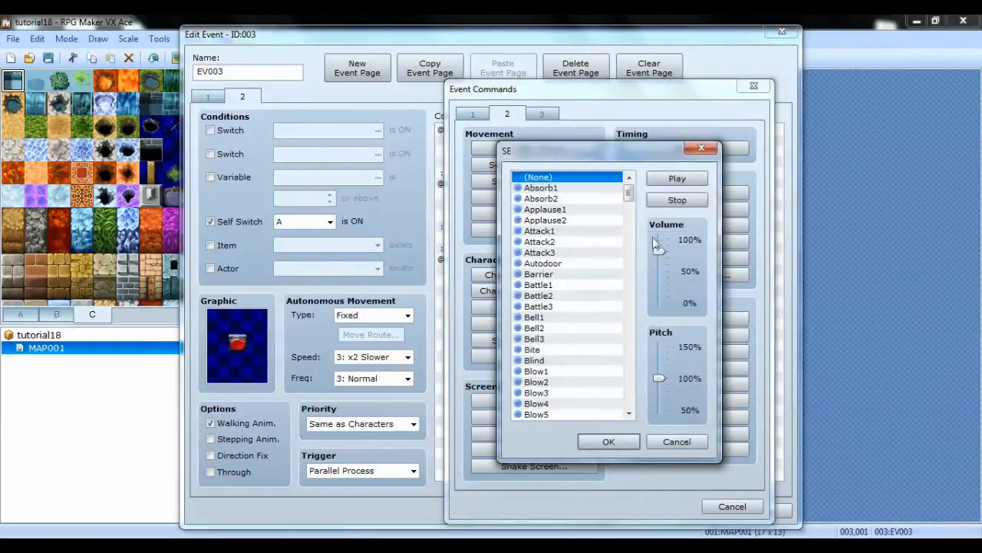
left_click_drag(633, 198, 629, 373)
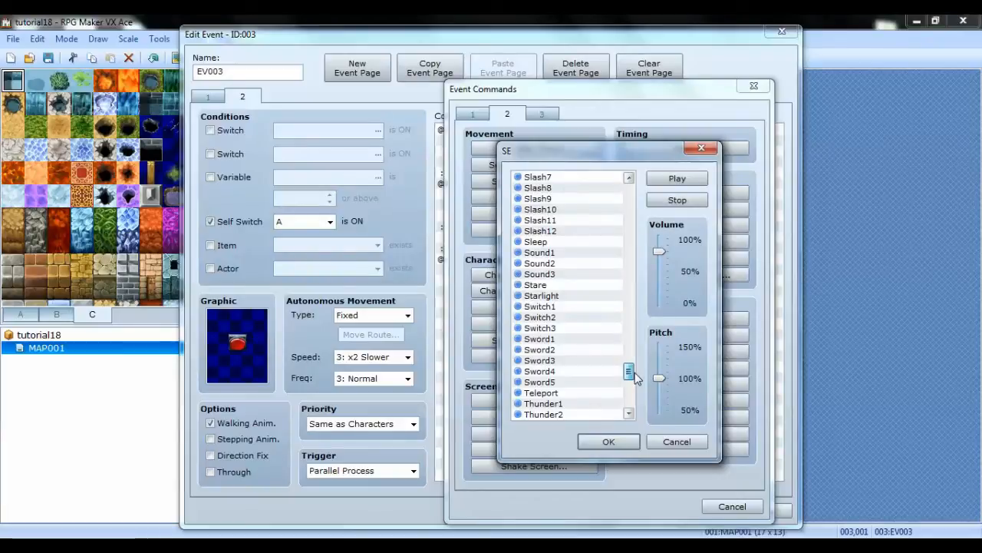
left_click(570, 306)
left_click(607, 442)
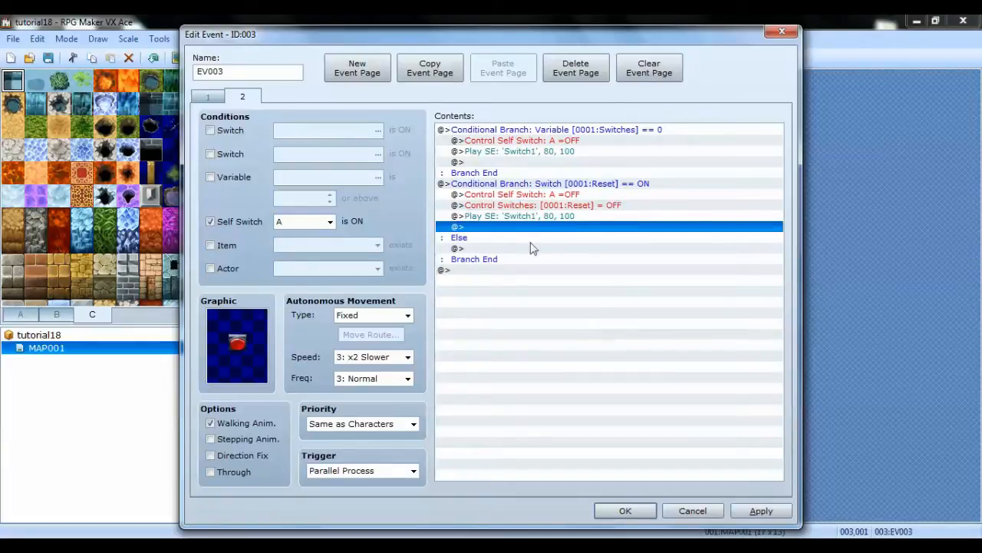
Create a third event page conditioned on switch 0002 being ON, naming that switch Door Opened
left_click(357, 69)
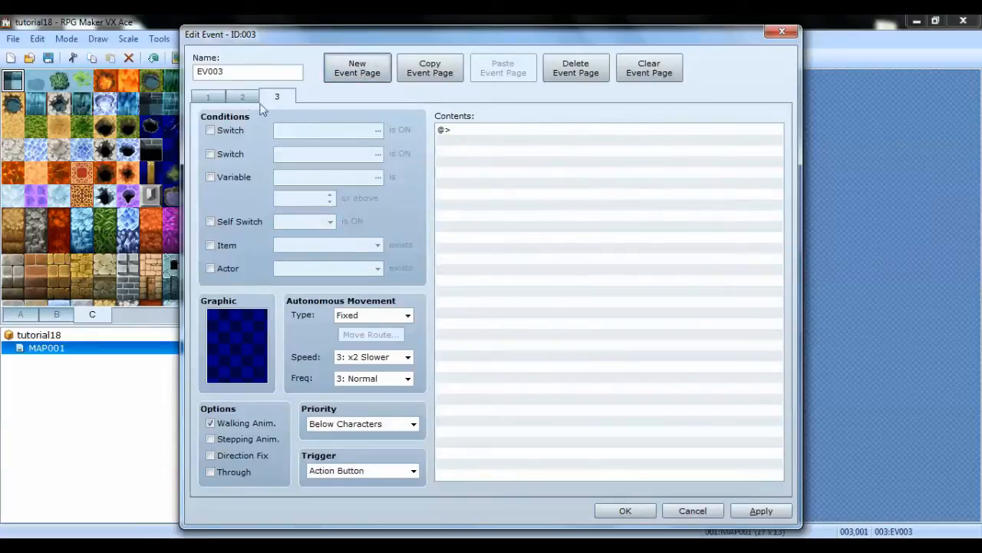
left_click(209, 131)
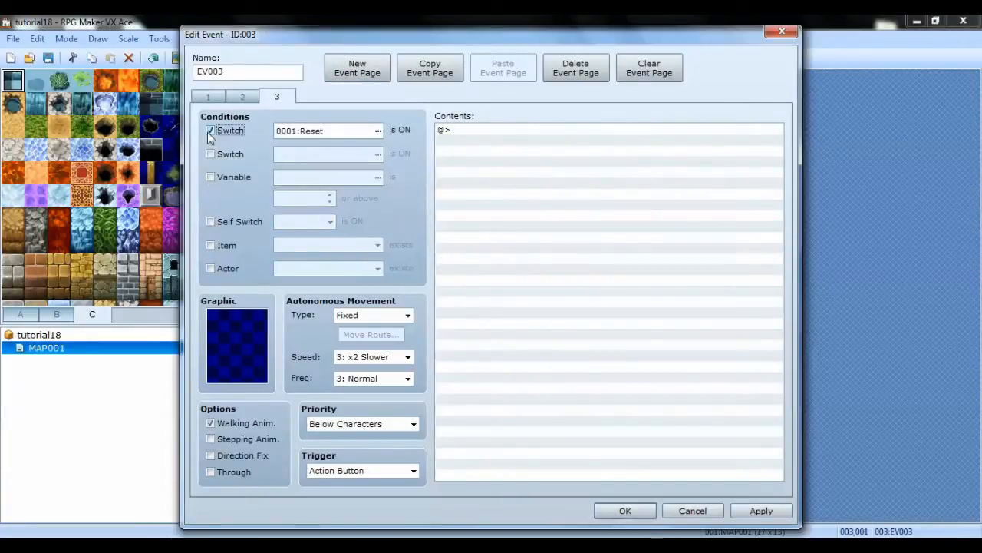
left_click(377, 132)
left_click(529, 169)
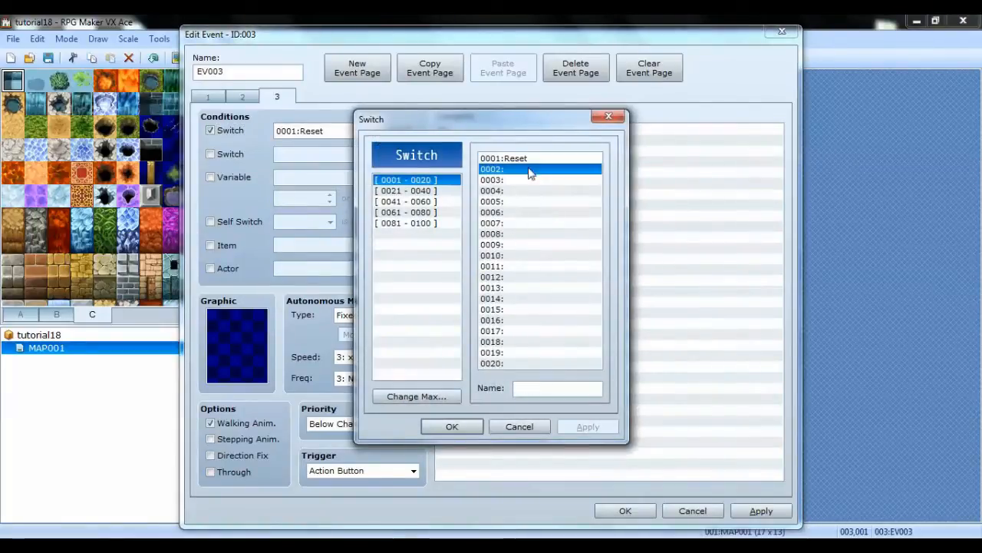
left_click(570, 389)
type("Do")
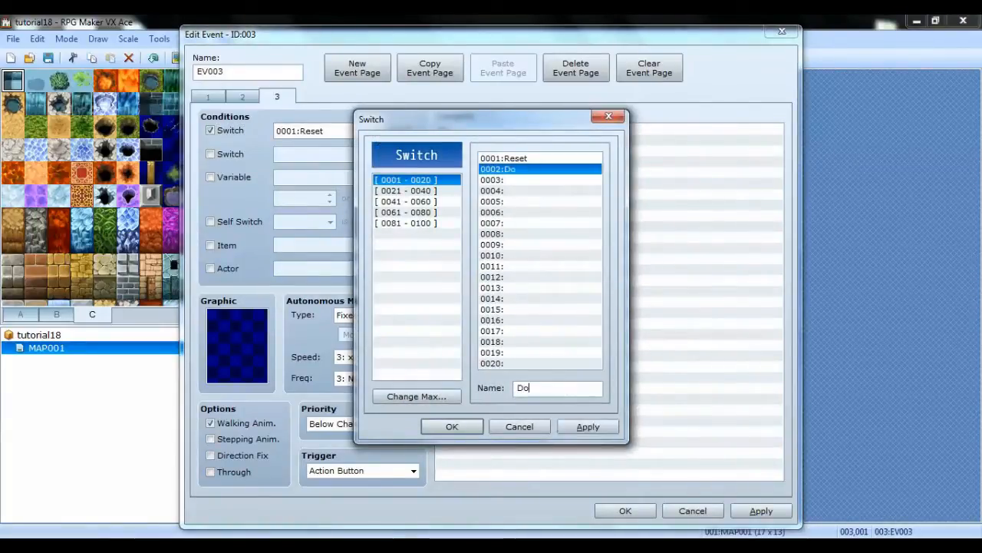
type("or Opened")
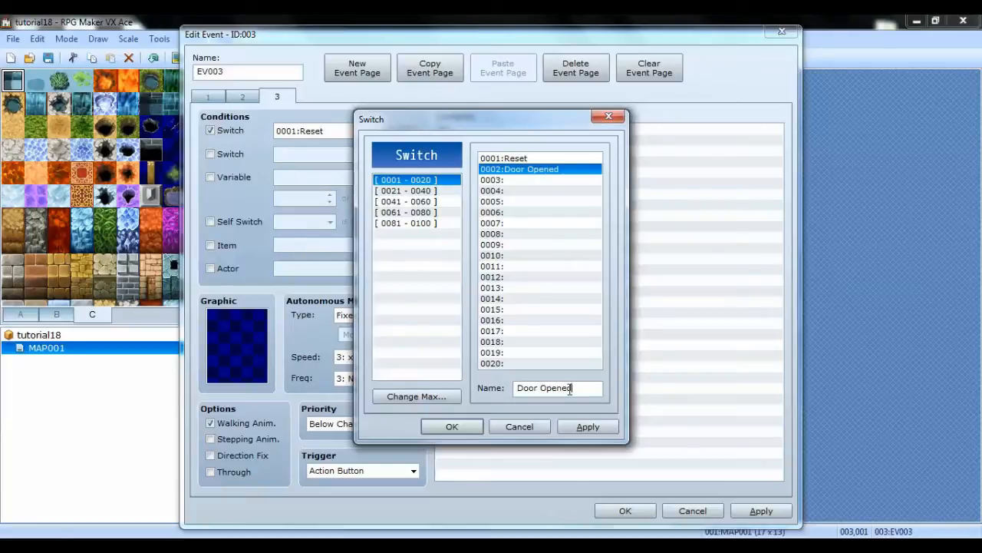
key("Return")
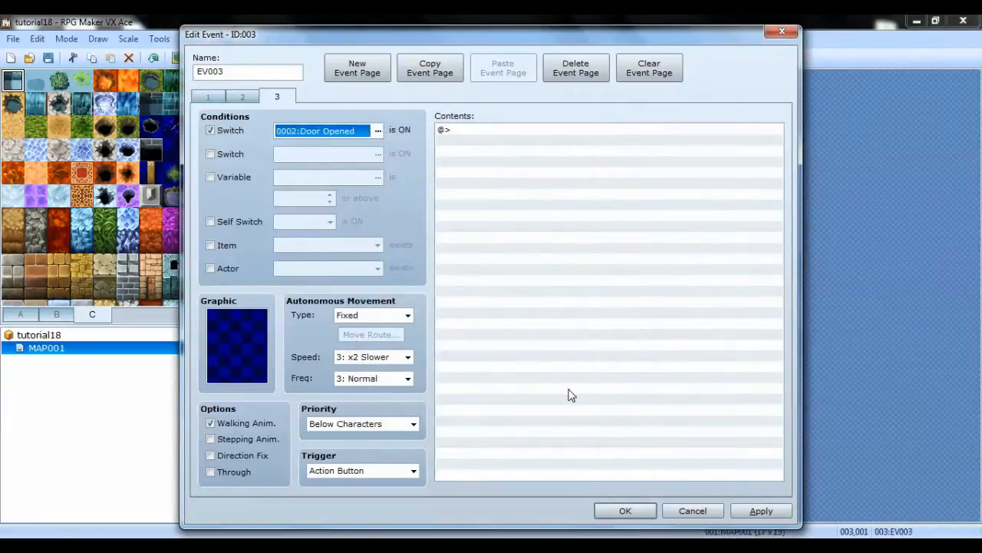
Set the third page's graphic to the pressed red button from the !Switch2 character set
double_click(229, 350)
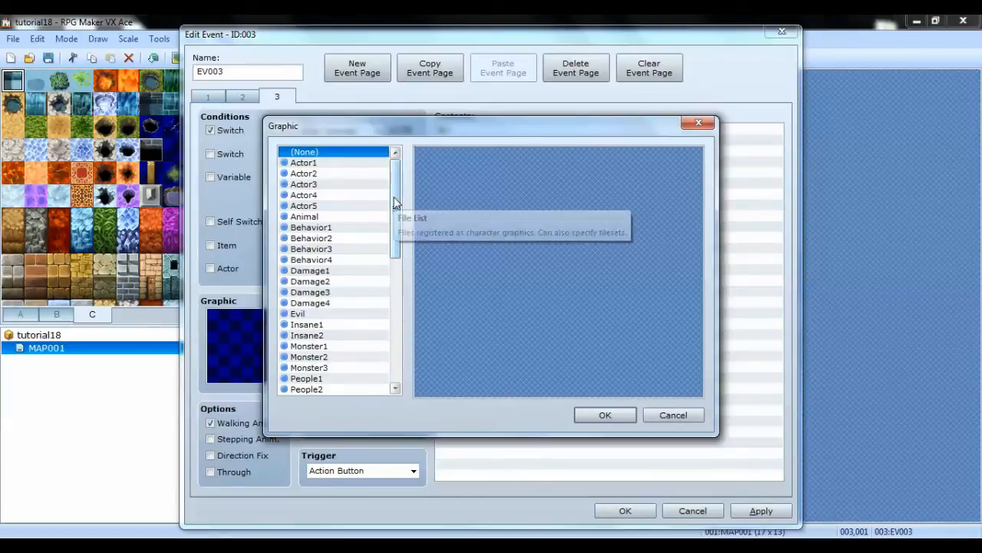
left_click_drag(393, 201, 394, 325)
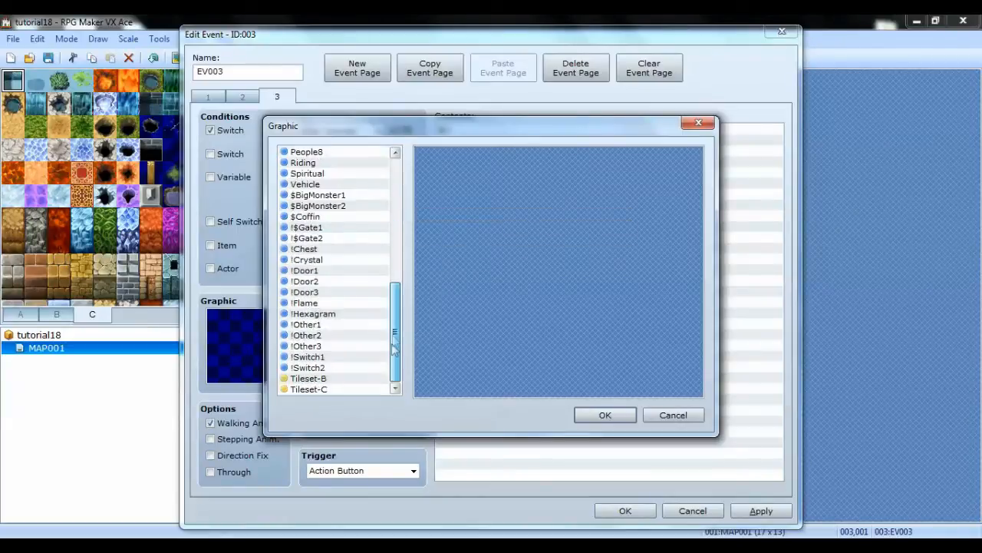
left_click(314, 368)
left_click(426, 295)
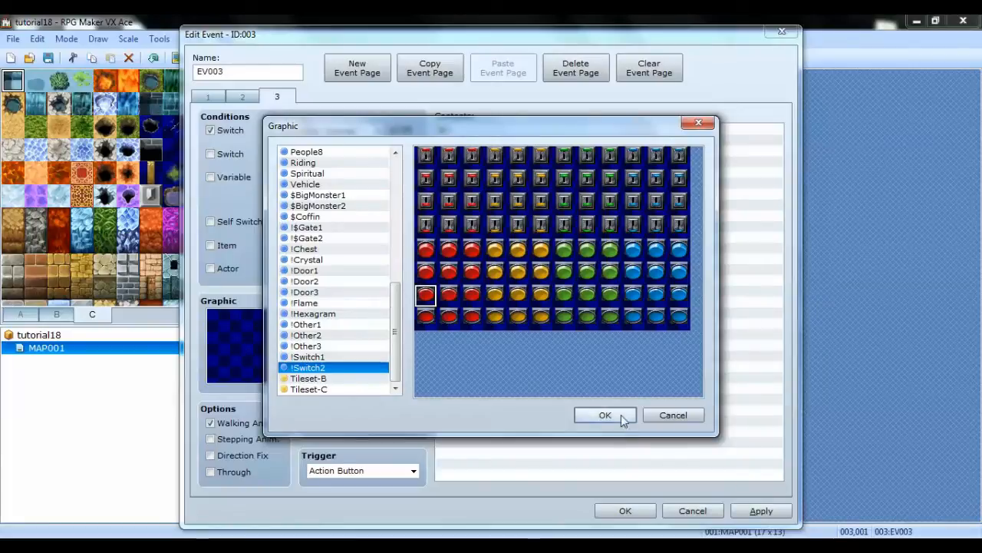
left_click(620, 414)
Compare the second and third event pages' conditions, triggers and command contents
left_click(247, 97)
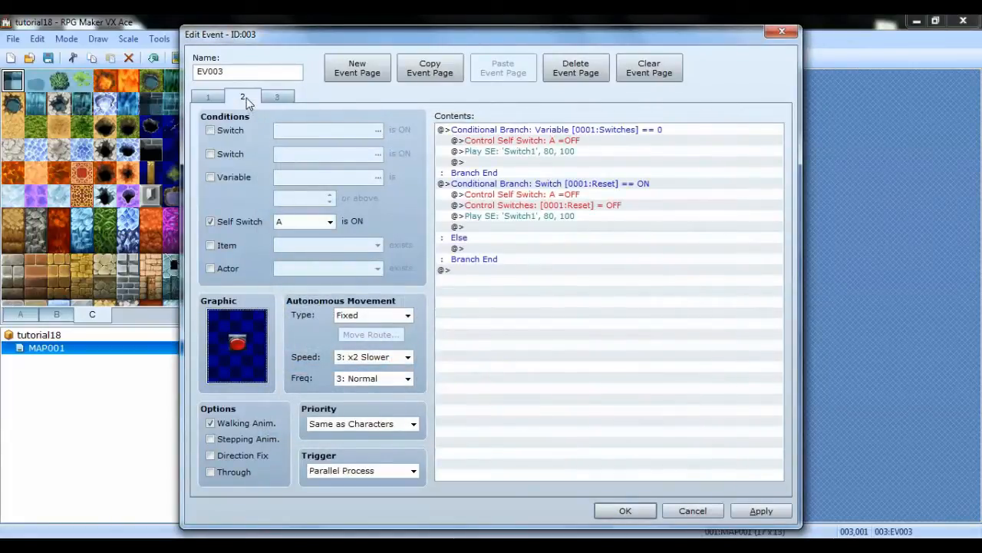
left_click(275, 98)
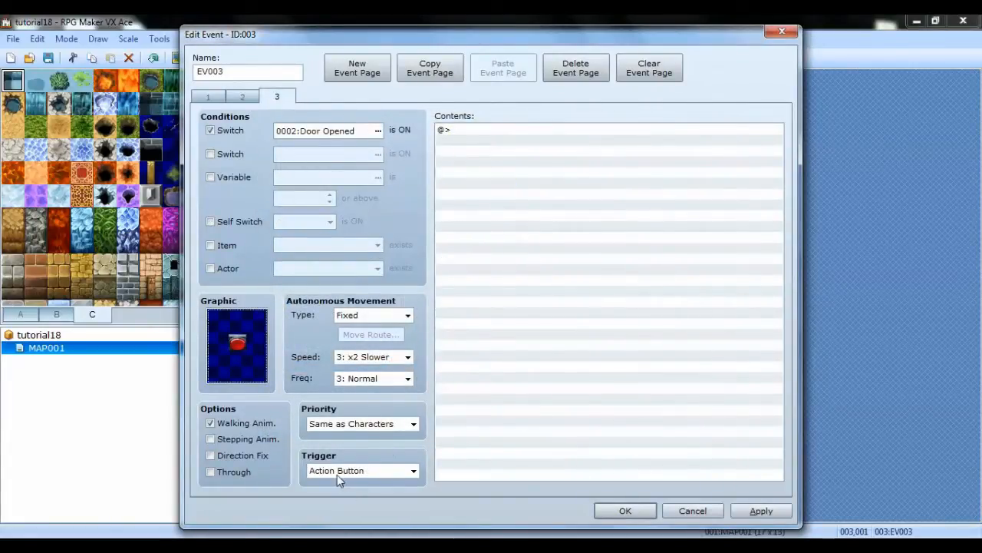
left_click(543, 210)
left_click(235, 100)
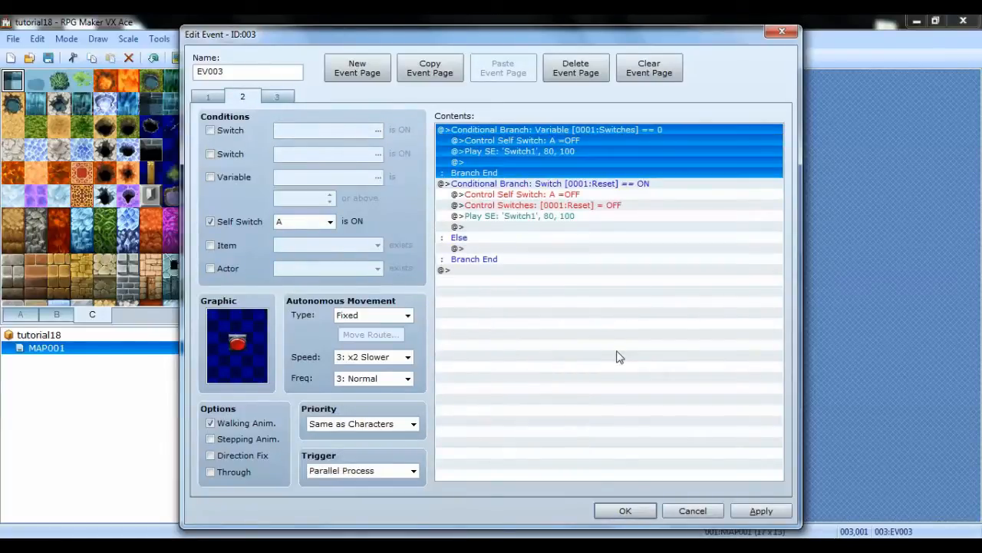
left_click(283, 98)
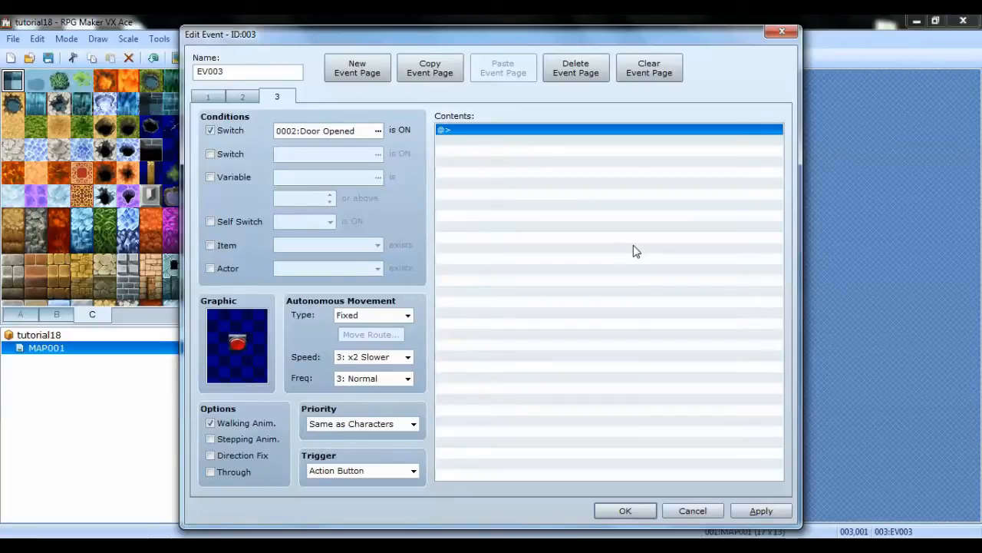
left_click(243, 98)
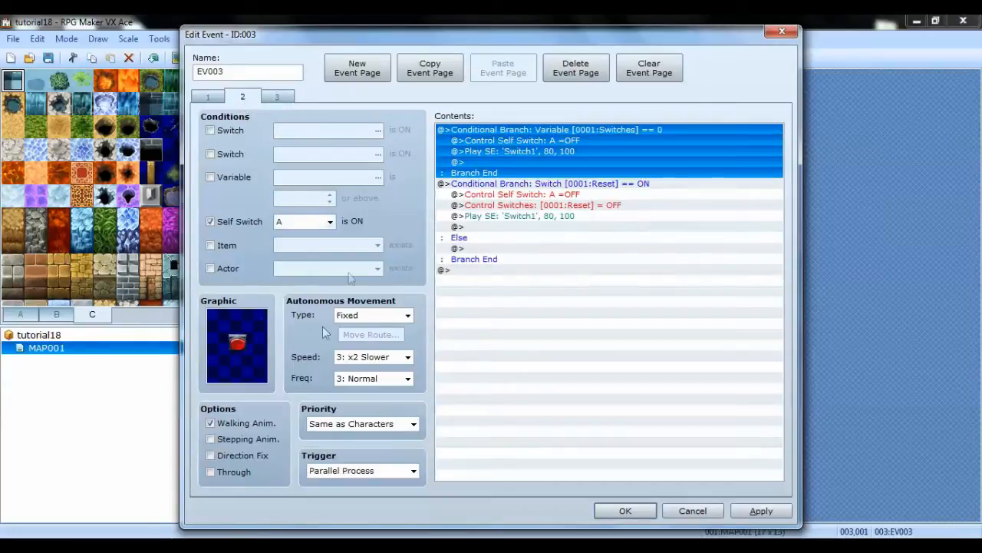
left_click(277, 97)
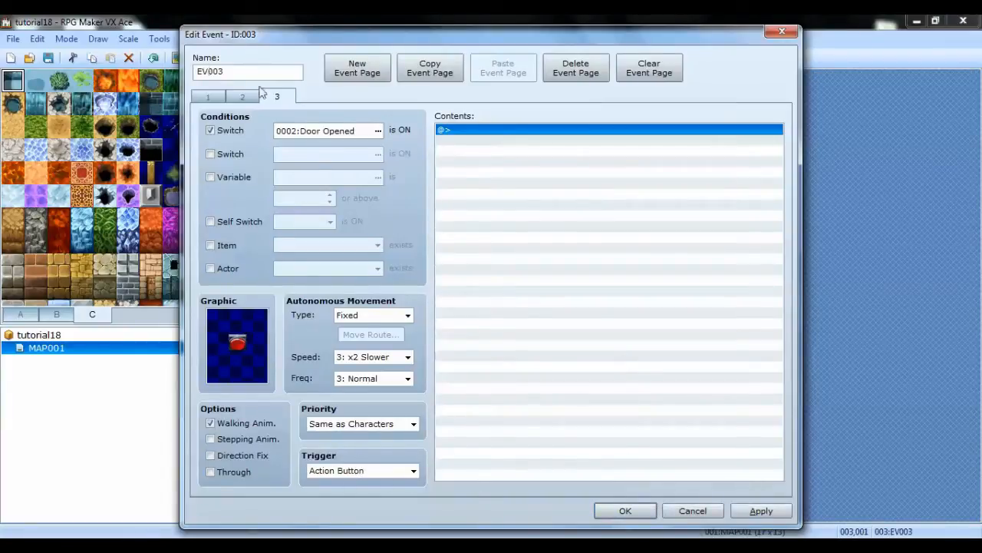
Save the red button's event, reopen it and review its first and second pages
left_click(626, 511)
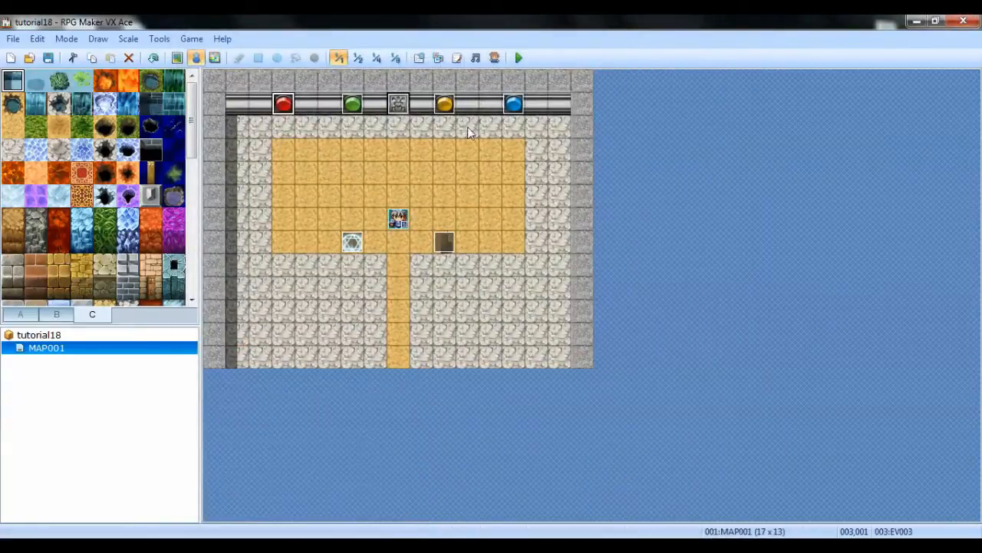
double_click(283, 104)
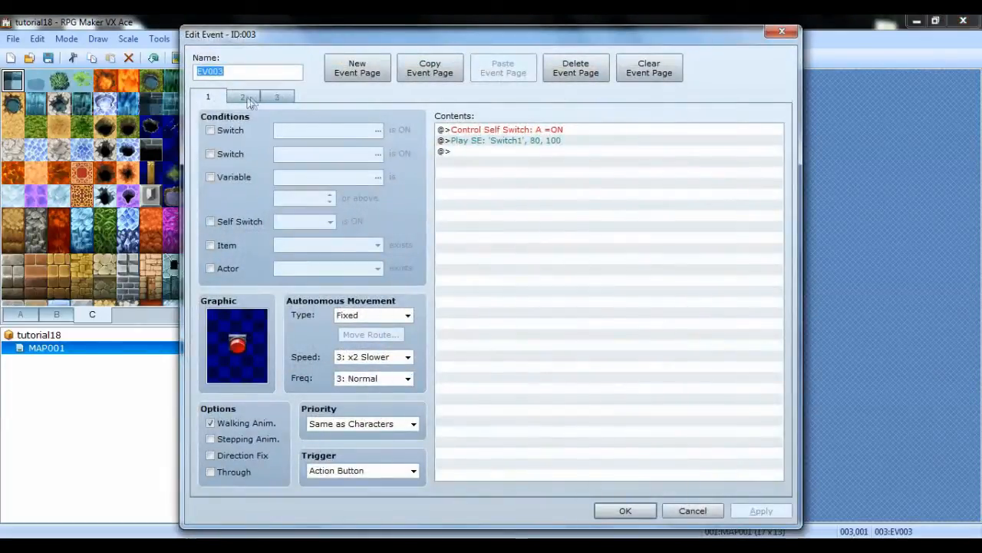
left_click(244, 97)
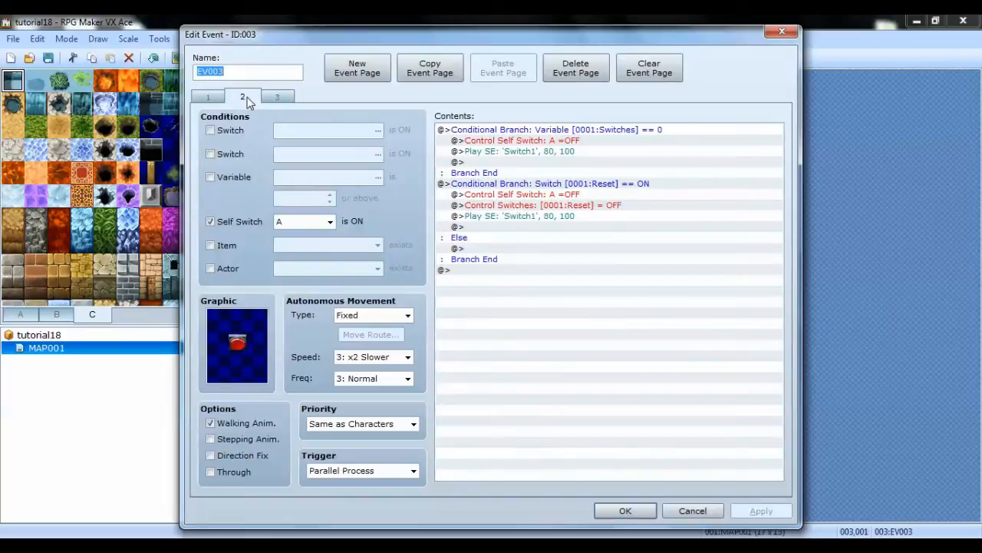
left_click(212, 98)
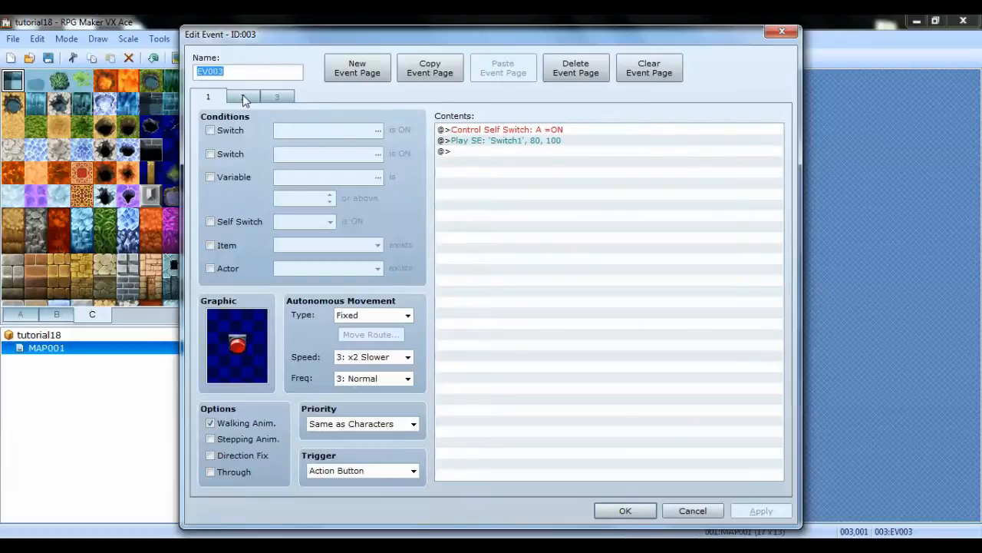
Append a Control Variables command adding constant 1 to 0001:Switches on the red button's first page, and save the event
double_click(506, 152)
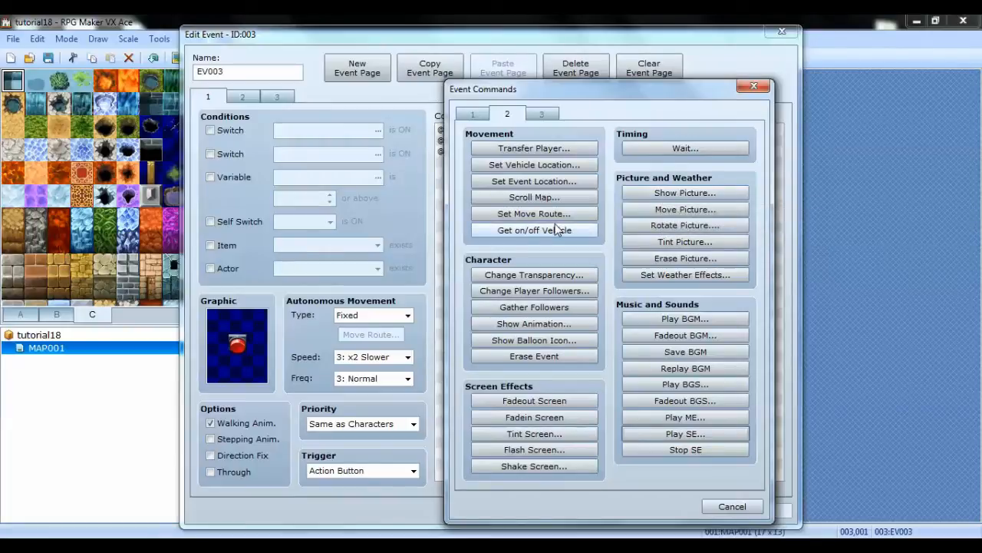
left_click(473, 114)
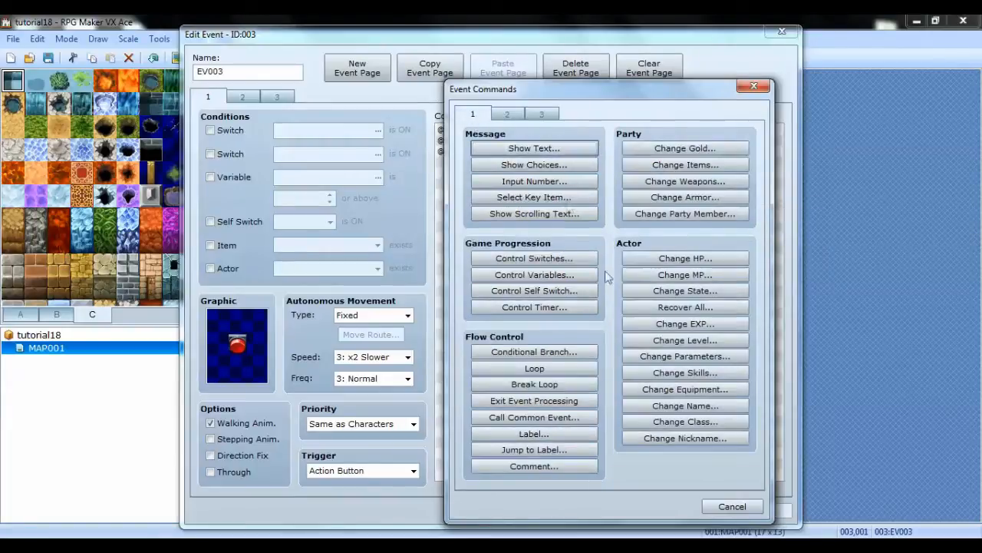
left_click(560, 278)
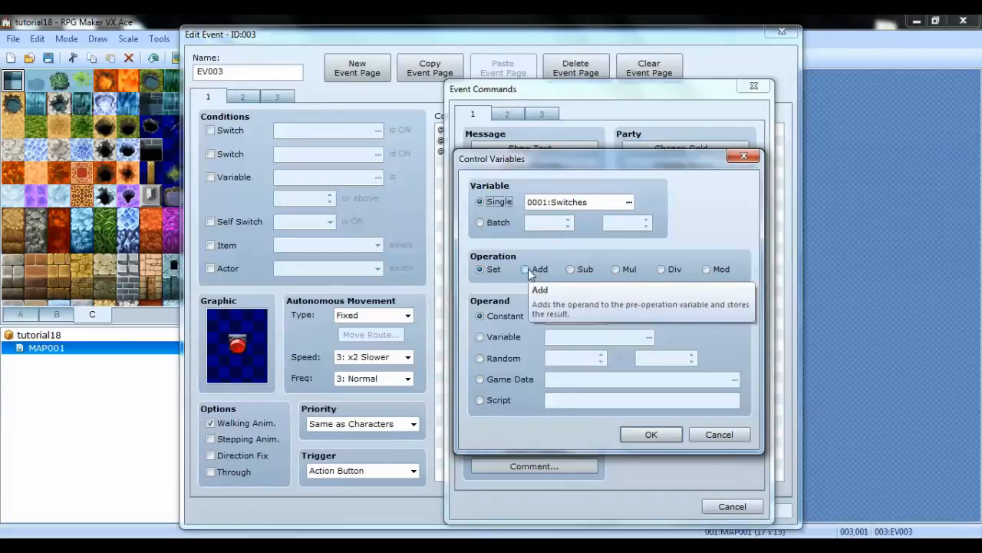
left_click(601, 313)
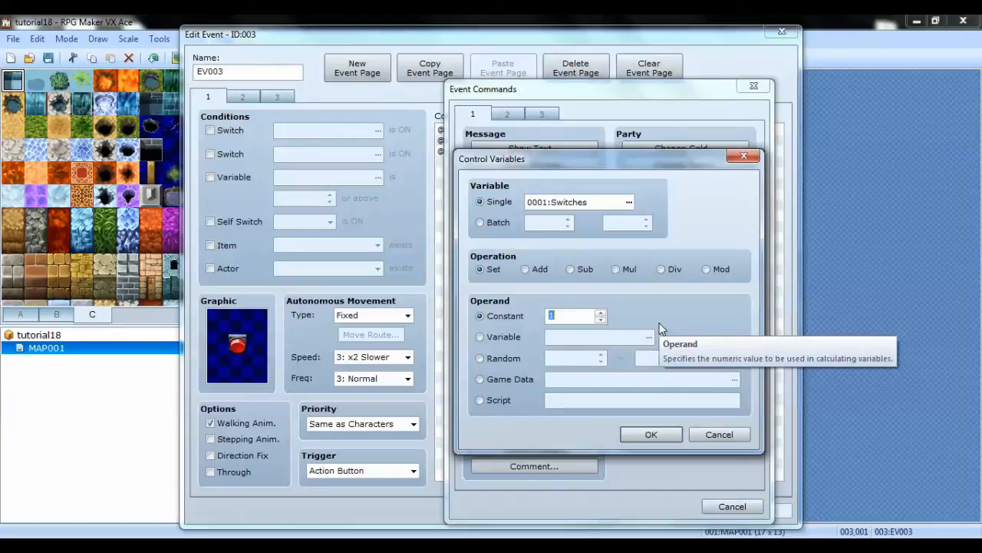
left_click(525, 273)
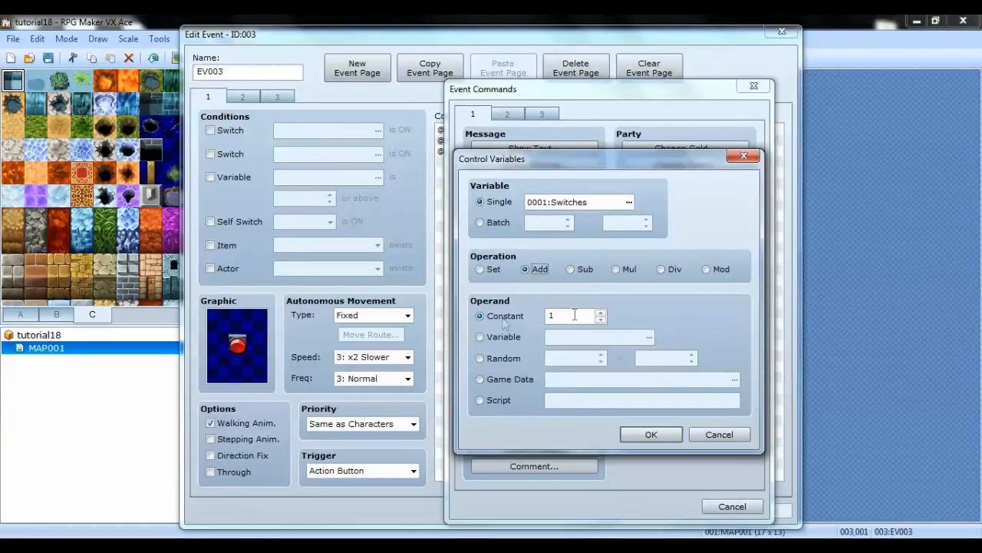
left_click(636, 435)
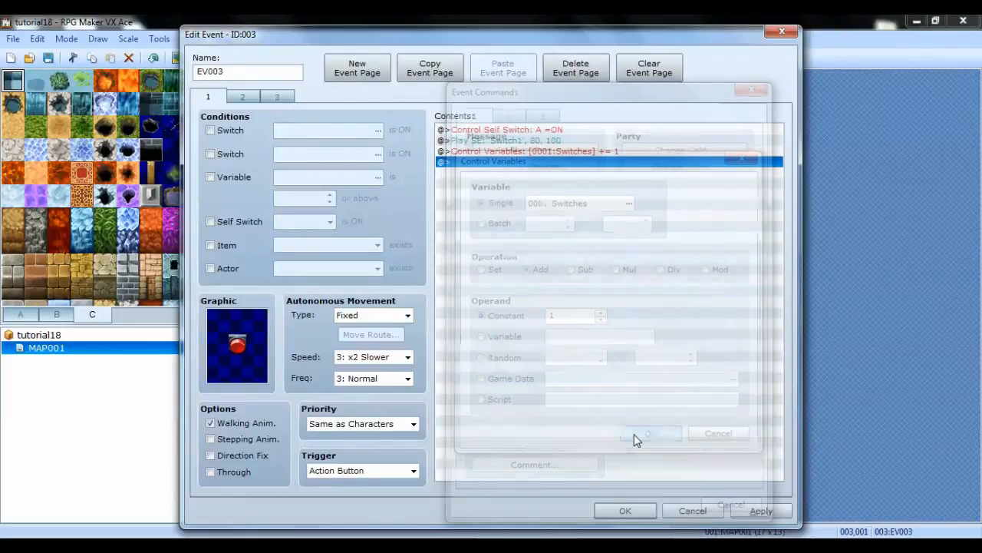
left_click(640, 511)
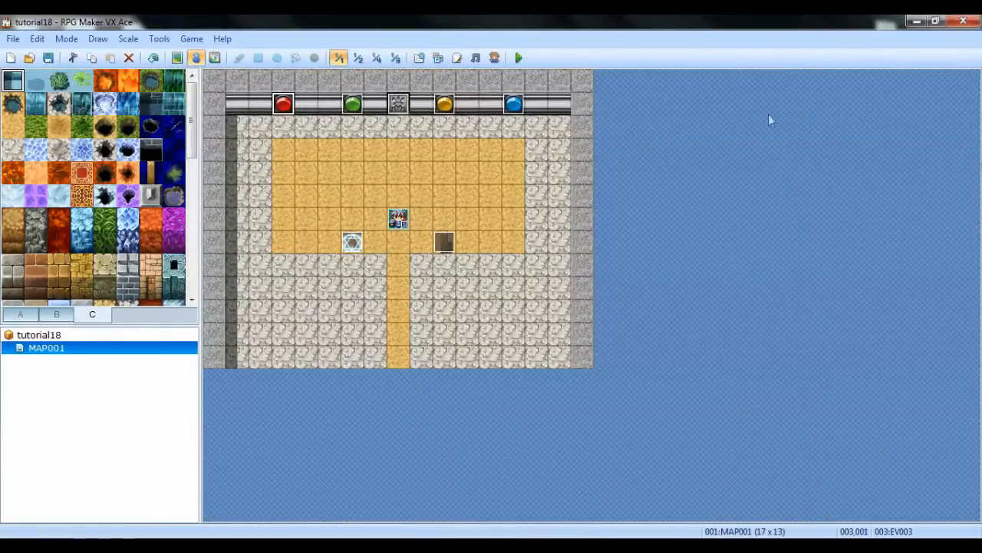
Start a playtest with a new game and read the sign at the initial variable value
left_click(519, 60)
left_click(426, 320)
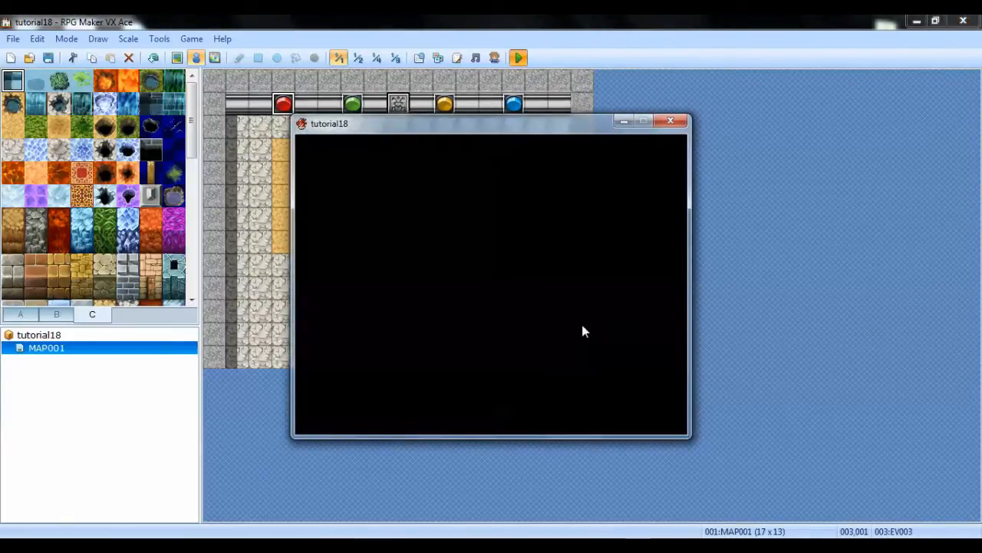
key("Return")
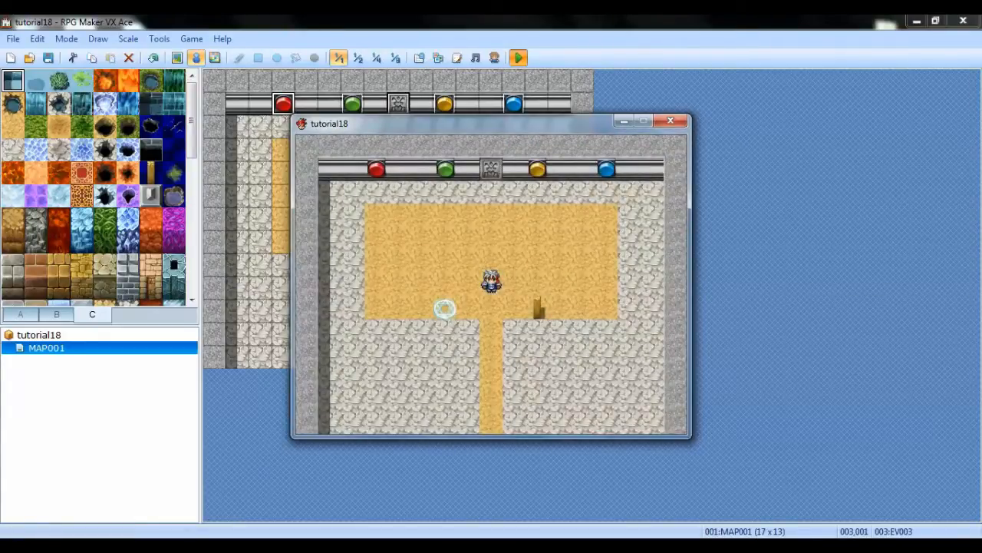
key("Down")
key("Right")
key("Return")
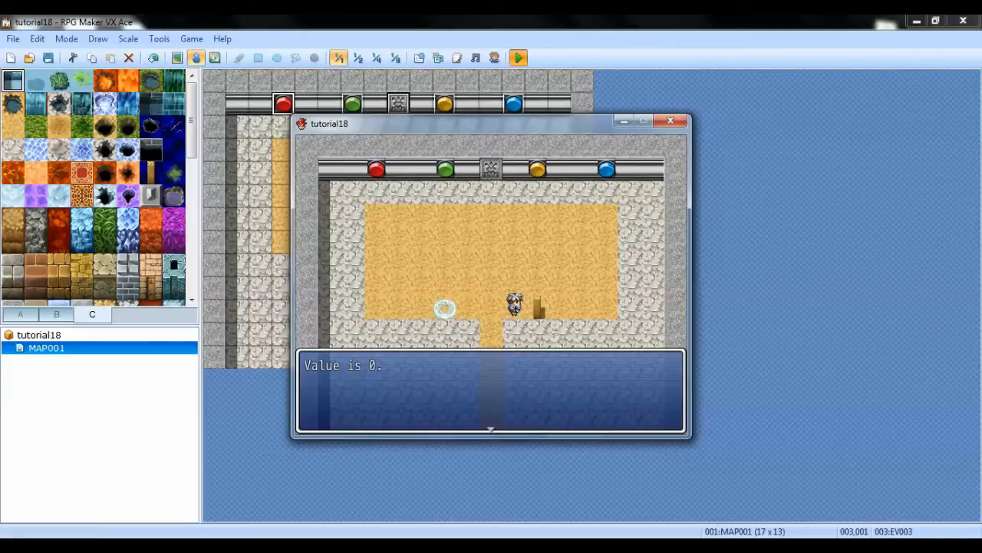
key("Return")
Walk the character over to the red button on the upper wall and activate it
key("Up")
key("Up")
key("Left")
key("Left")
key("Left")
key("Left")
key("Left")
key("Left")
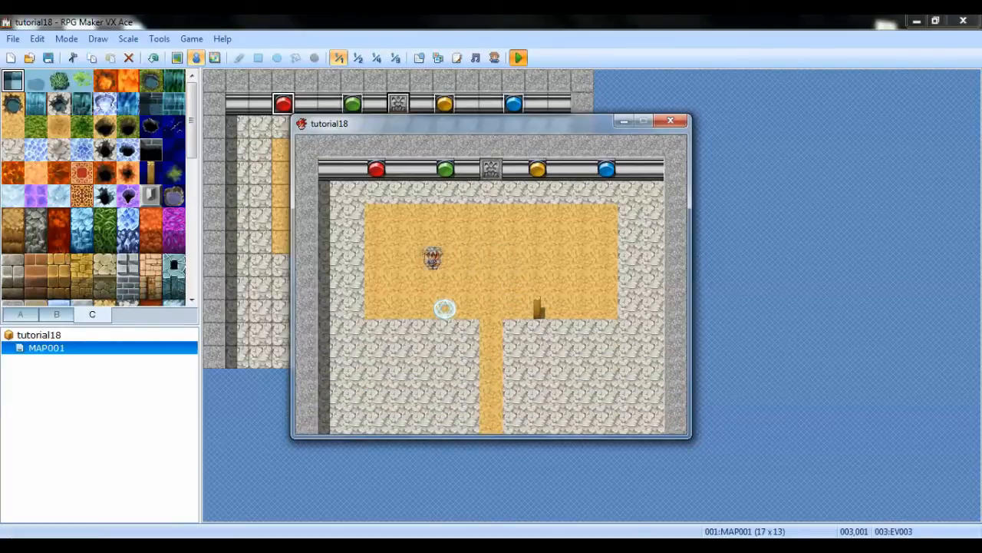
key("Up")
key("Up")
key("Up")
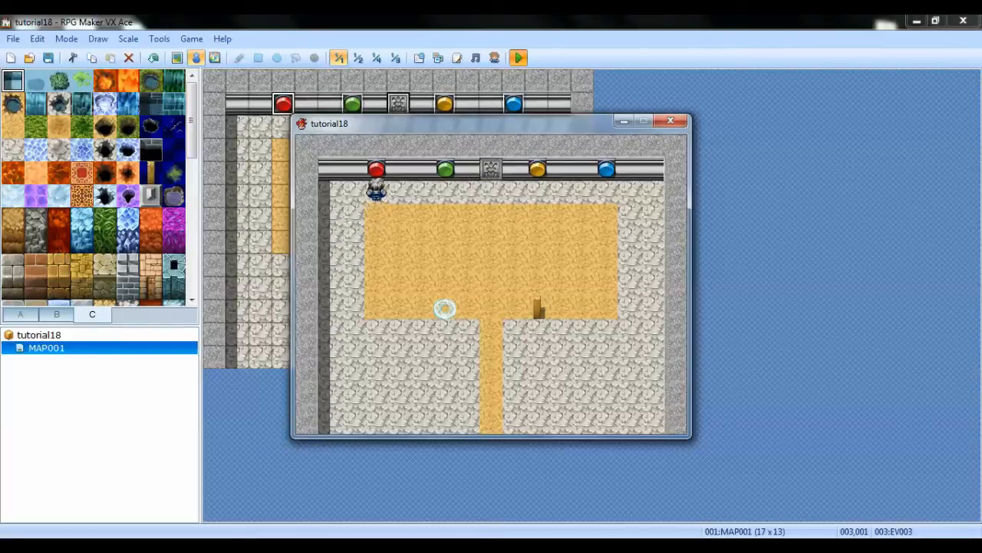
Walk the character back to the sign, read the variable's value again and end the playtest
key("Right")
key("Right")
key("Right")
key("Right")
key("Right")
key("Down")
key("Down")
key("Down")
key("Down")
key("Right")
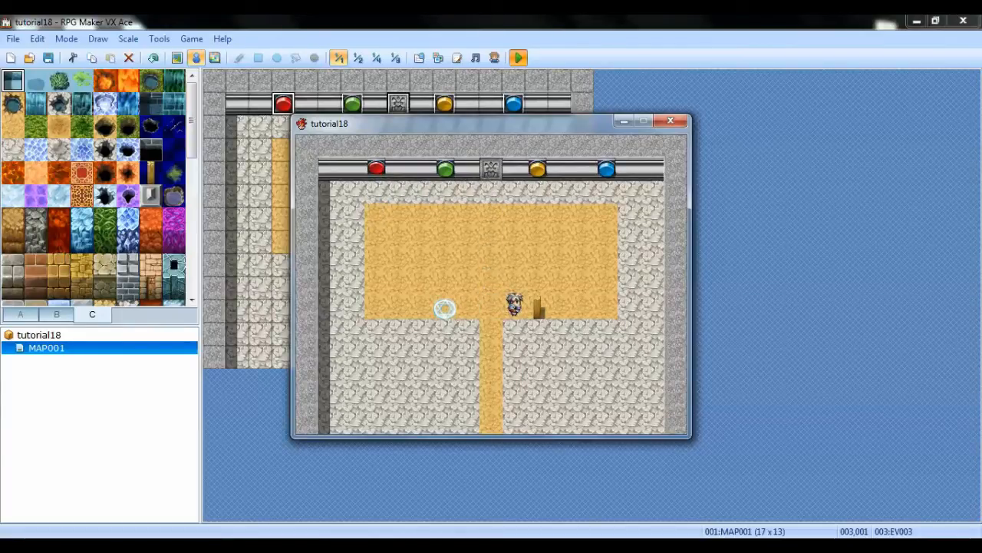
key("Return")
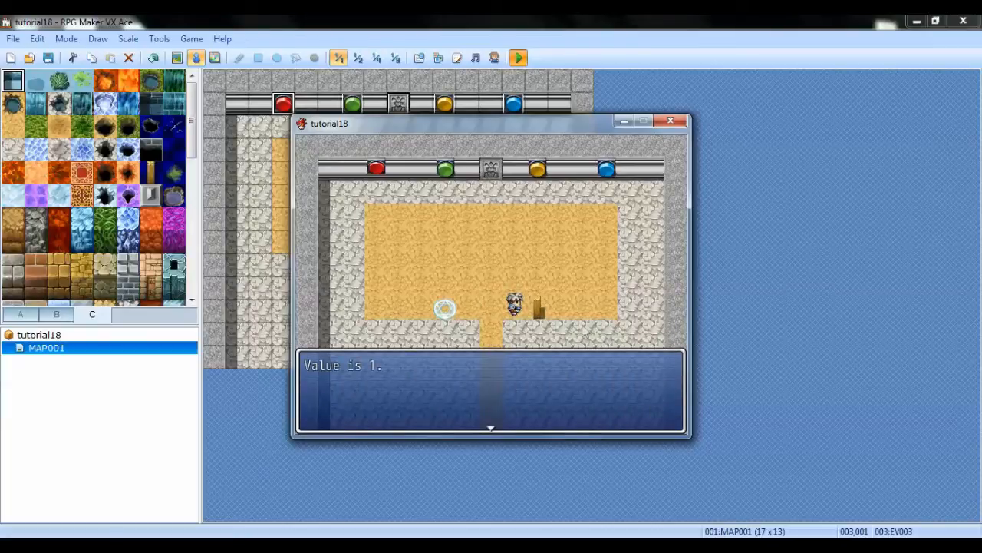
key("Return")
left_click(669, 120)
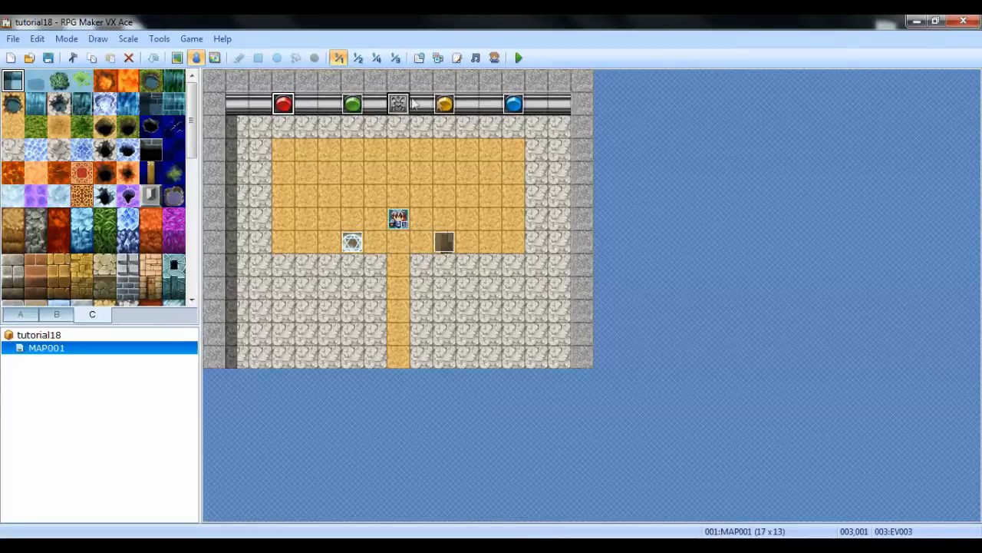
Copy the red button's three first-page commands into the green button's event and save it
double_click(284, 105)
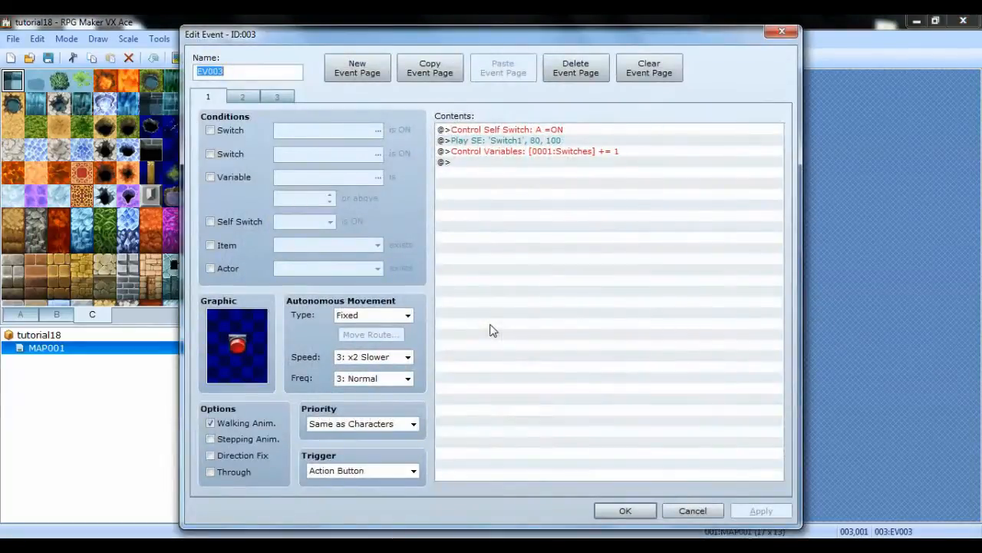
left_click(500, 131)
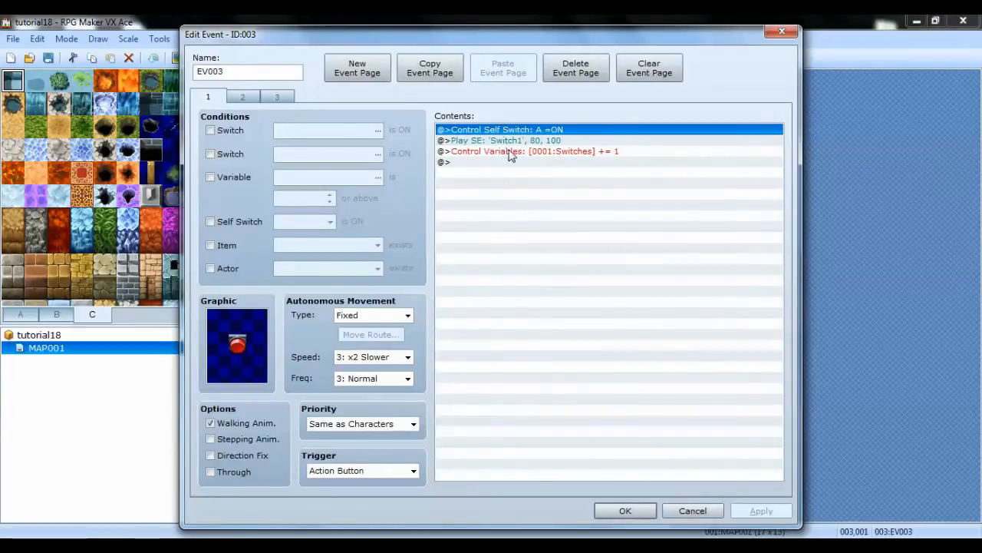
left_click(511, 154, "shift")
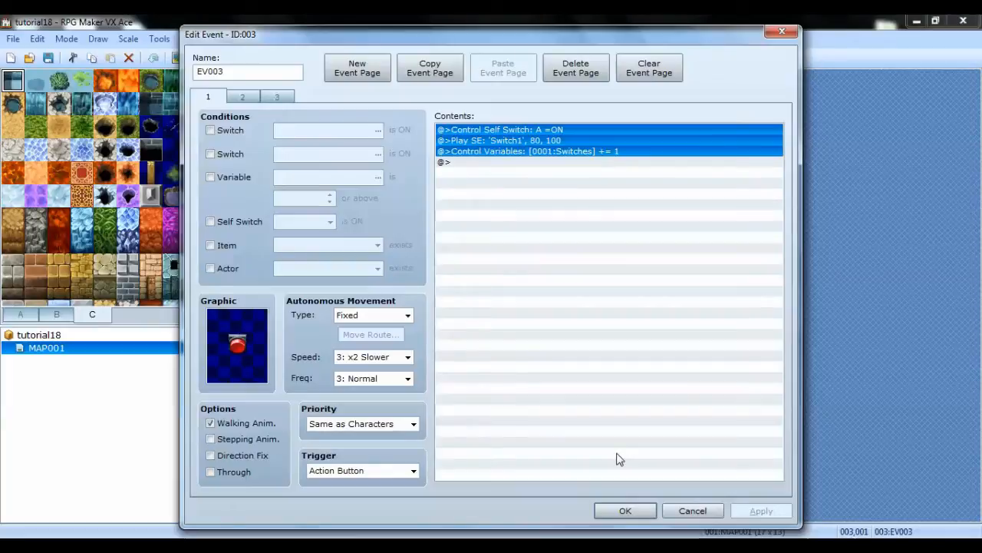
left_click(626, 510)
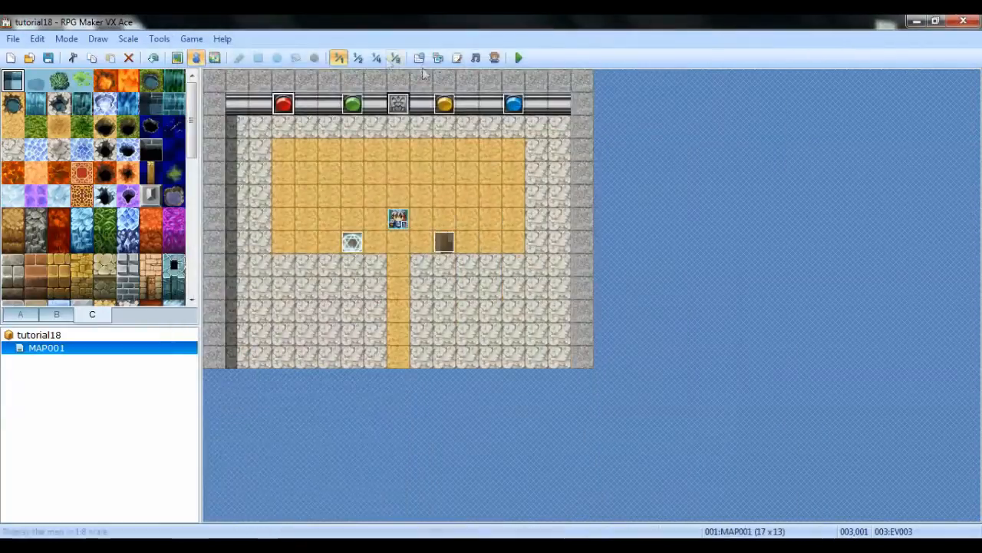
double_click(364, 107)
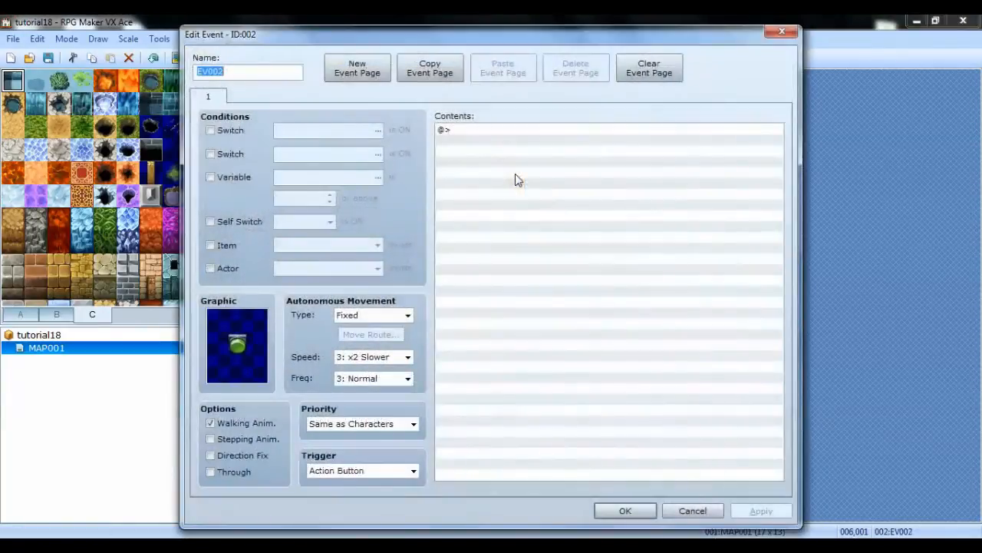
left_click(484, 135)
key("ctrl+v")
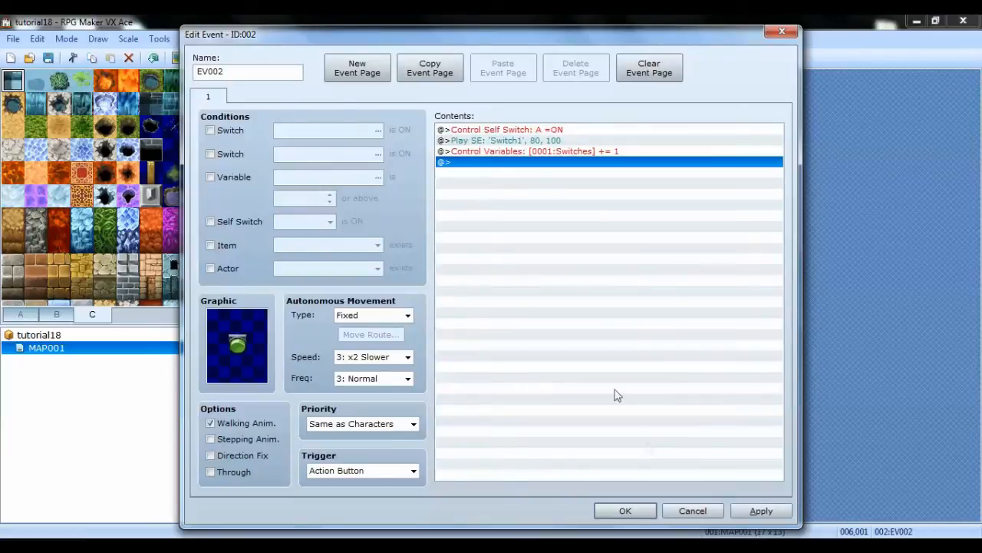
left_click(626, 511)
Paste the same self switch, sound and variable commands into the yellow and blue buttons' events, saving each
double_click(446, 106)
left_click(469, 127)
key("ctrl+v")
left_click(626, 511)
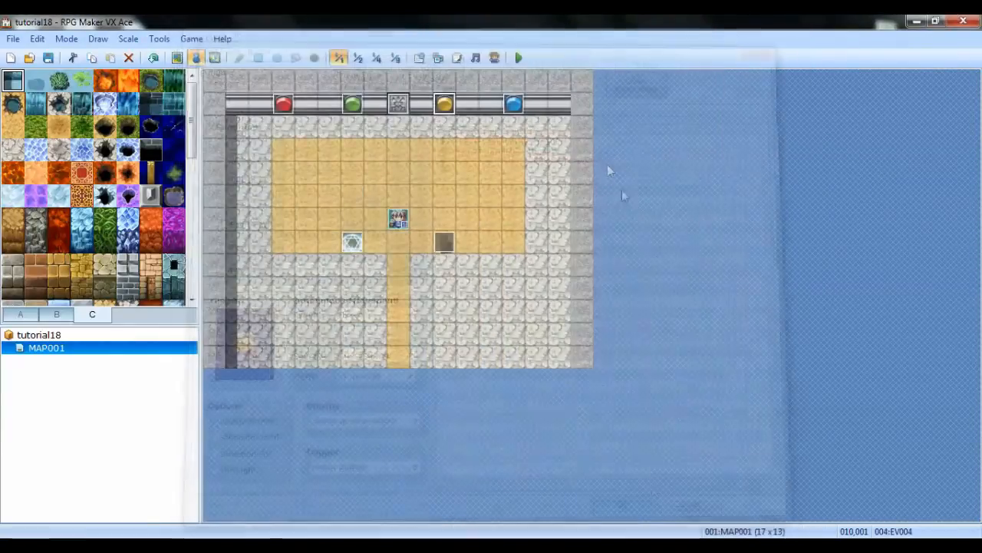
double_click(513, 104)
left_click(471, 128)
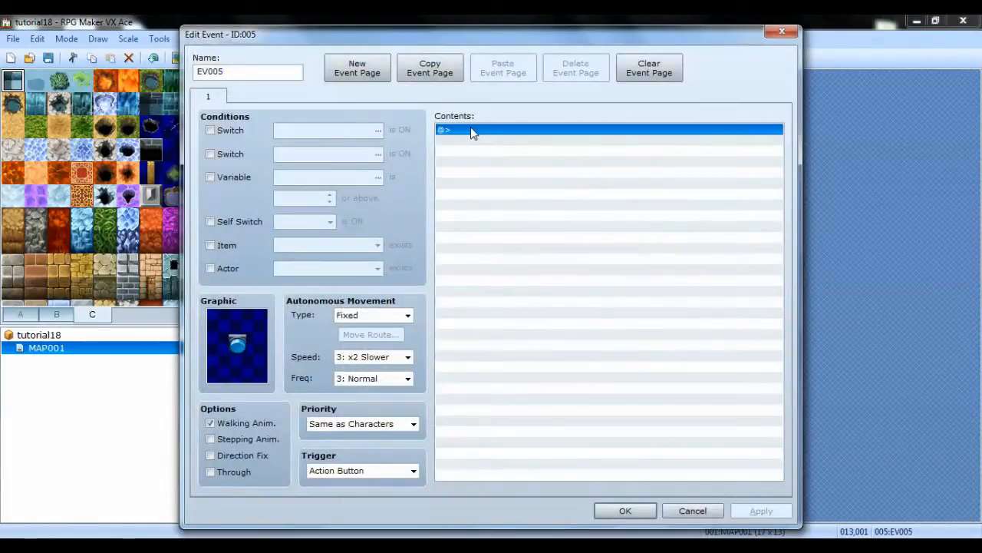
key("ctrl+v")
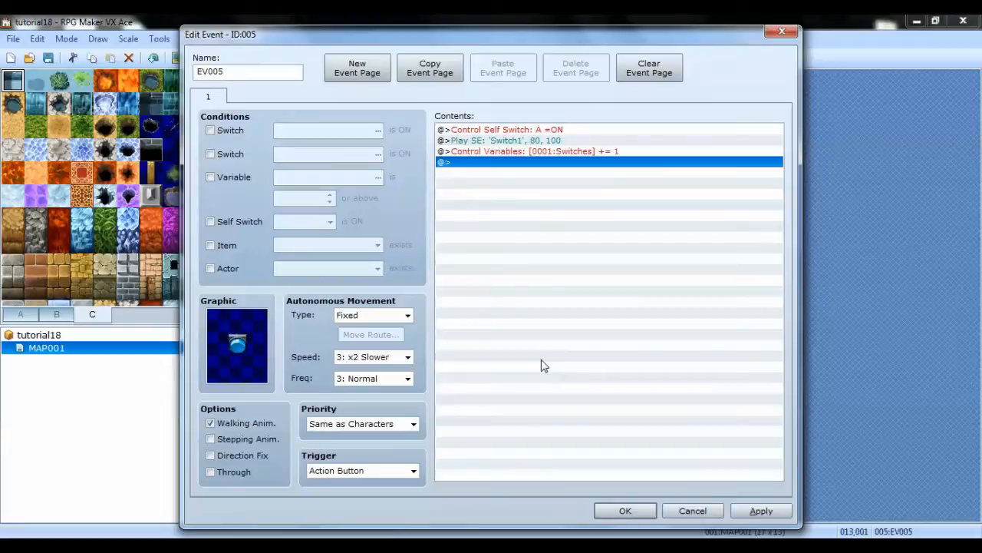
left_click(625, 510)
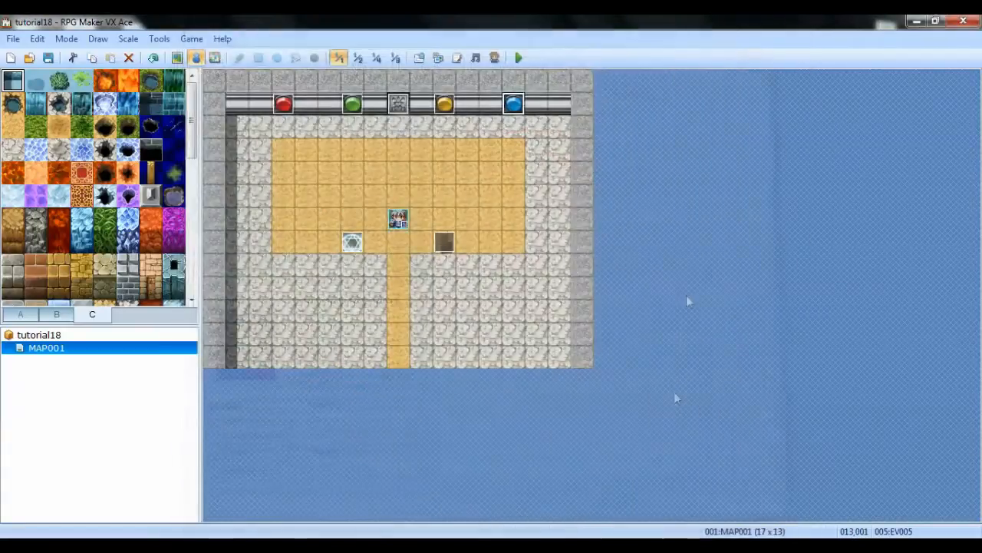
Copy both conditional branches with all their commands from the red button's second event page, and close the event
double_click(284, 106)
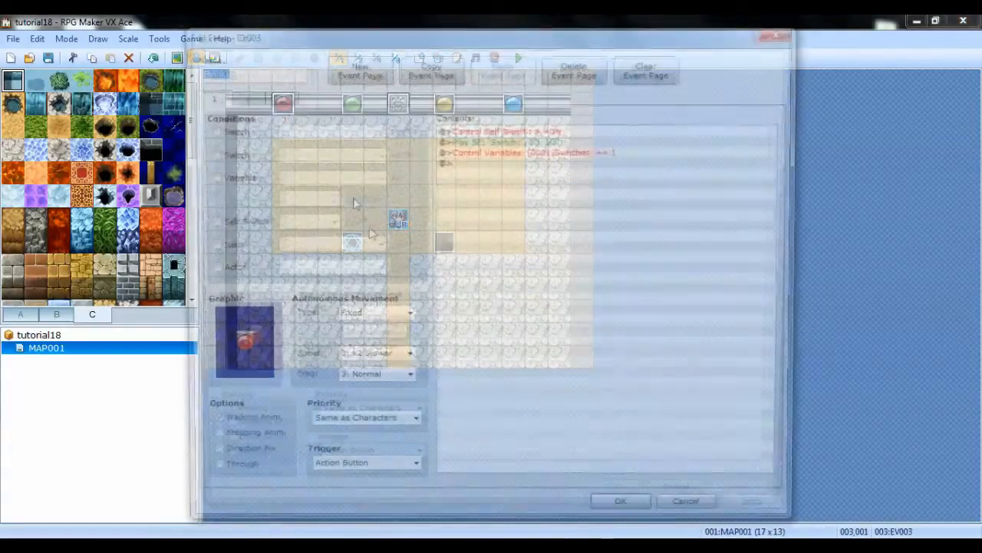
left_click(242, 97)
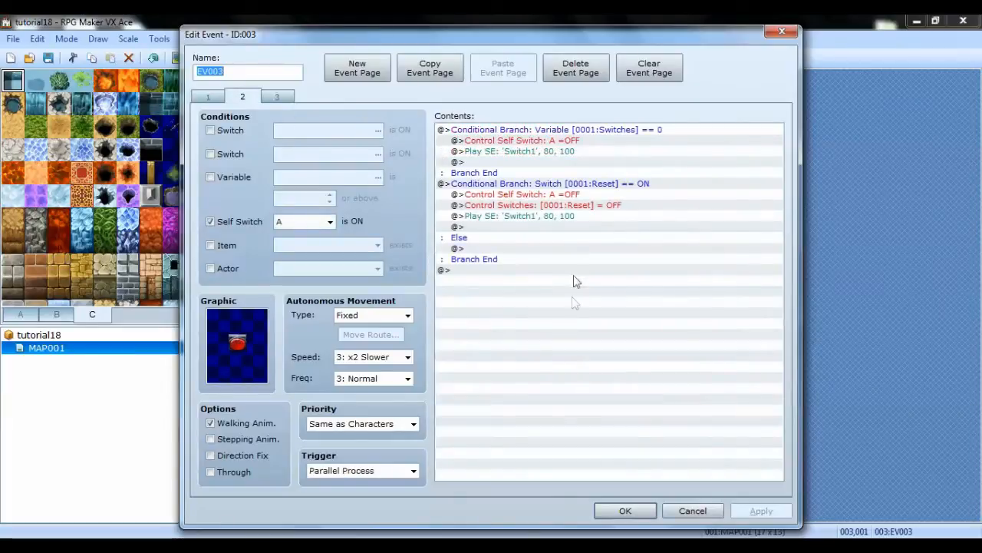
left_click(552, 130)
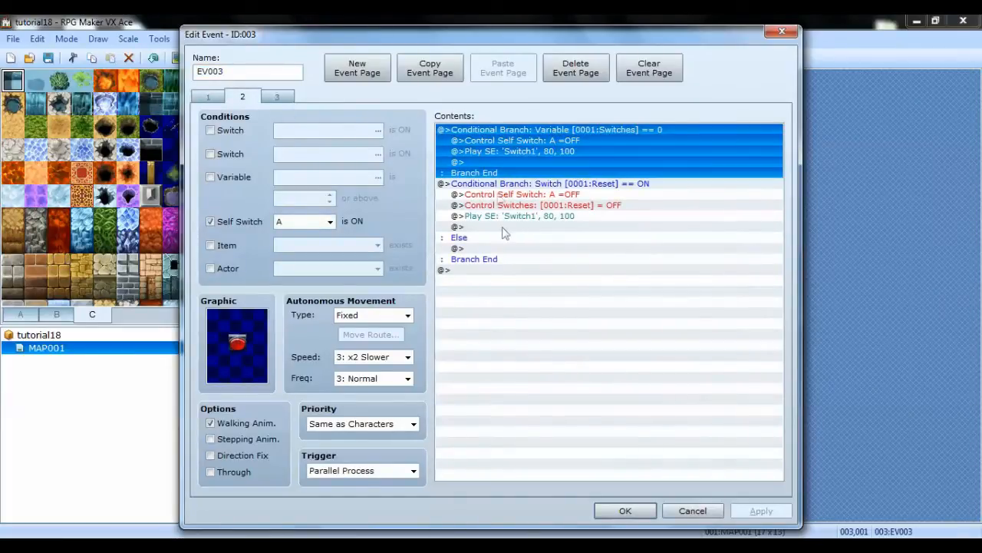
left_click(471, 259, "shift")
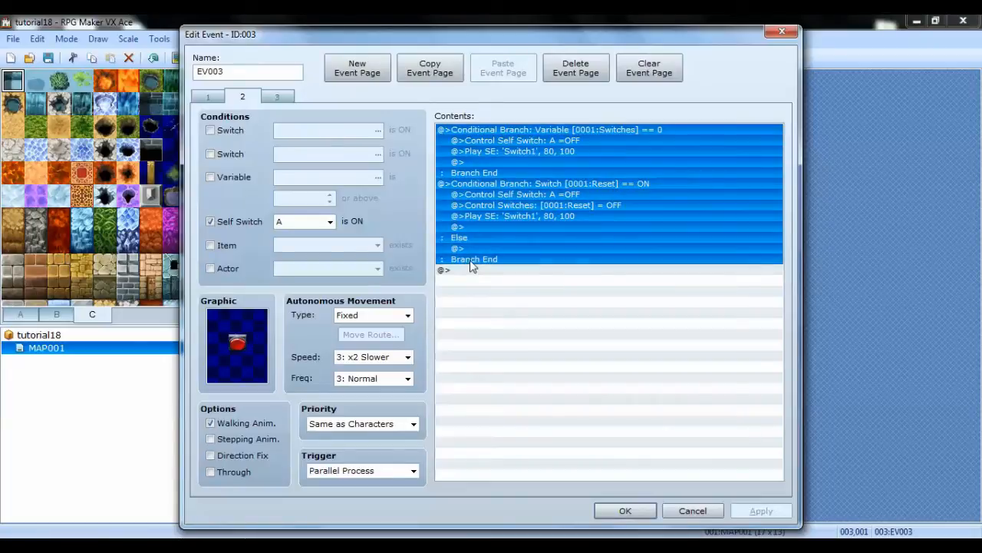
right_click(495, 131)
left_click(526, 196)
left_click(597, 508)
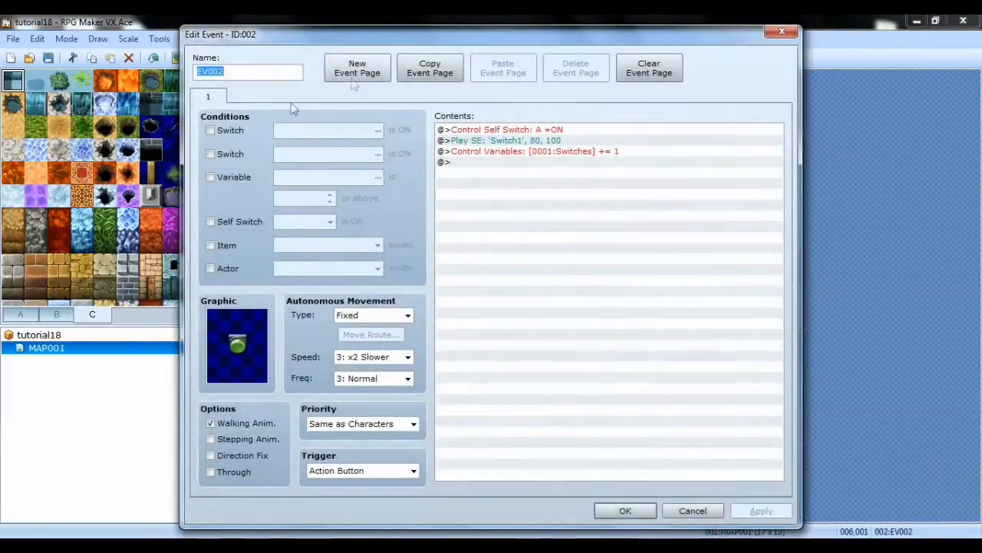
Add a second page to the green button's event with the pressed green button graphic from !Switch2, third button row, first green column
left_click(357, 67)
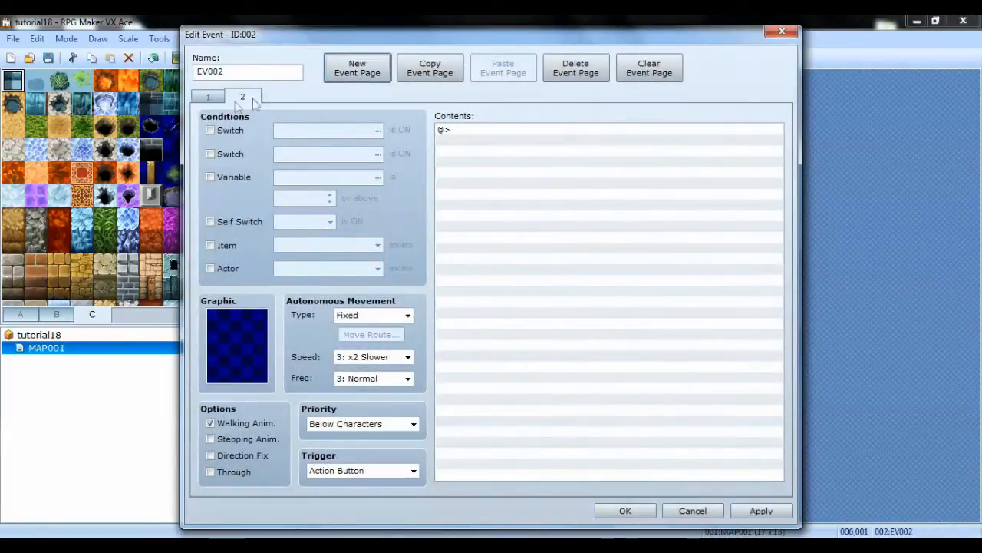
double_click(257, 346)
left_click_drag(395, 198, 395, 326)
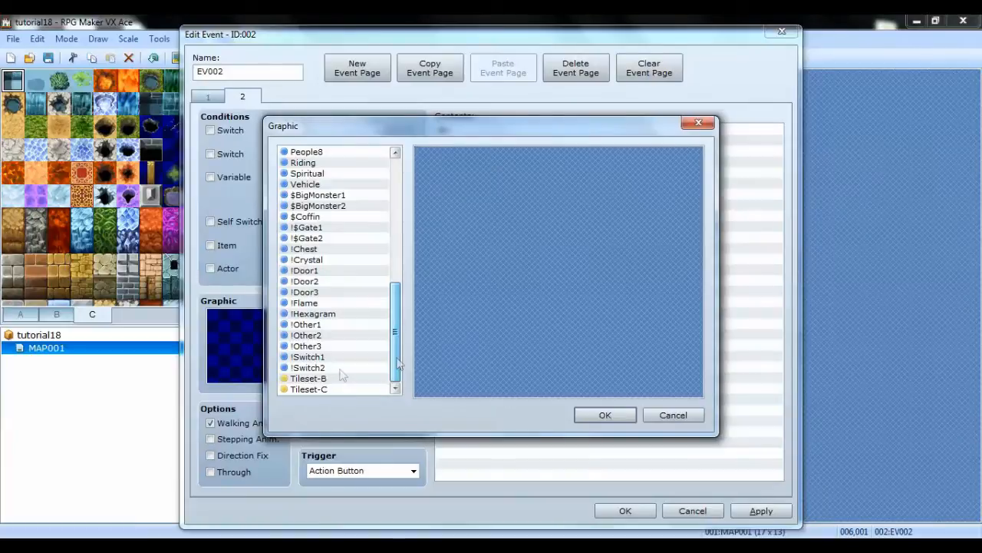
left_click(322, 368)
left_click(565, 298)
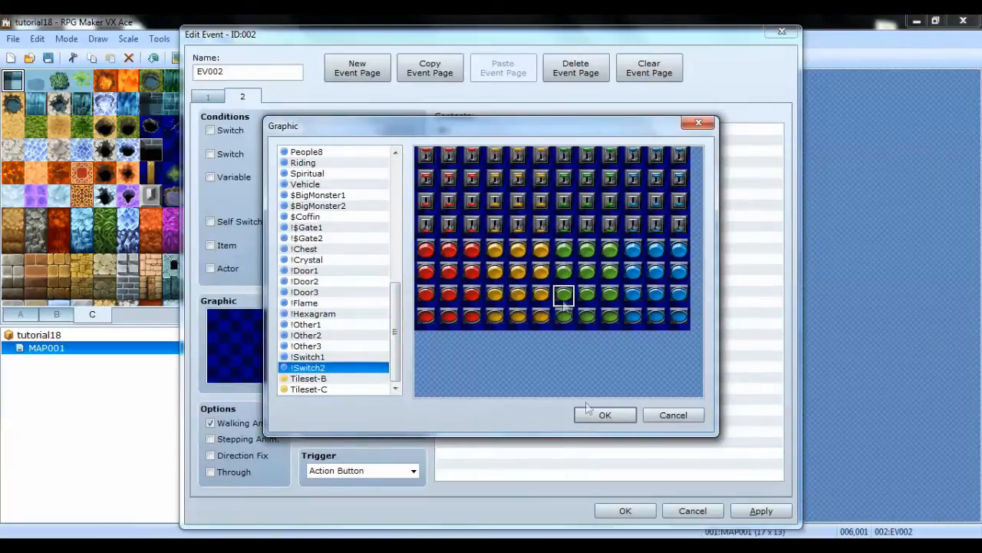
left_click(626, 415)
Set the green button's second page trigger to Parallel Process, paste the copied conditional branches into it and save the event
left_click(380, 470)
left_click(342, 528)
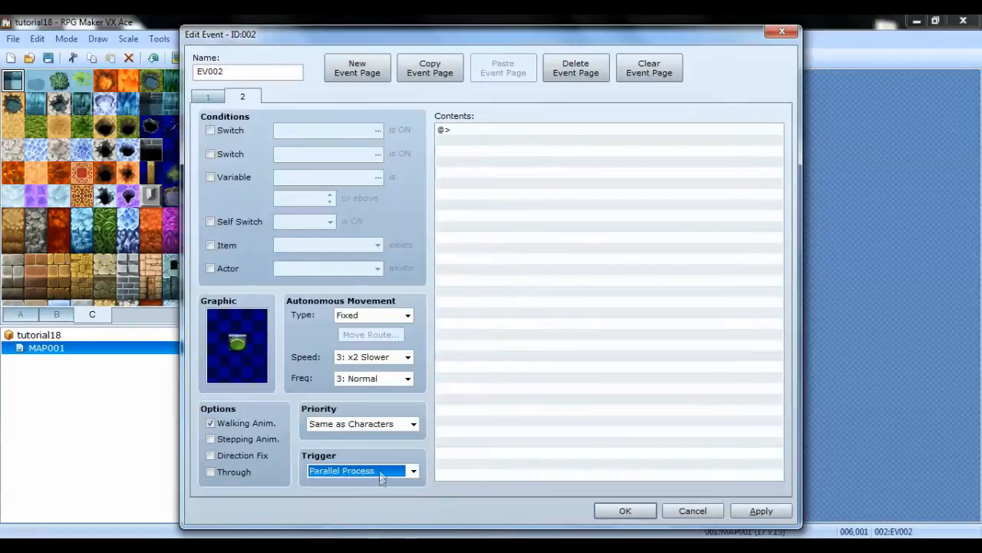
left_click(485, 132)
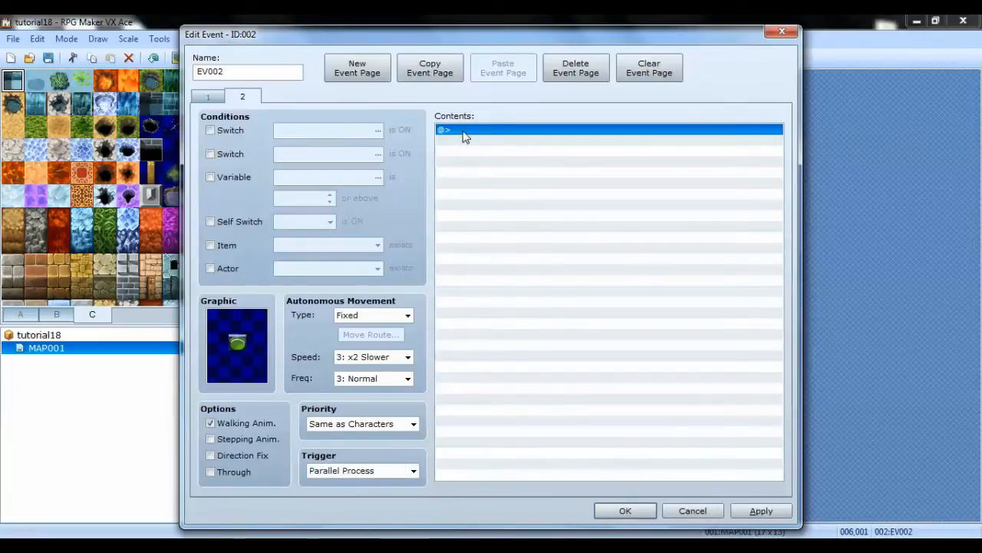
key("ctrl+v")
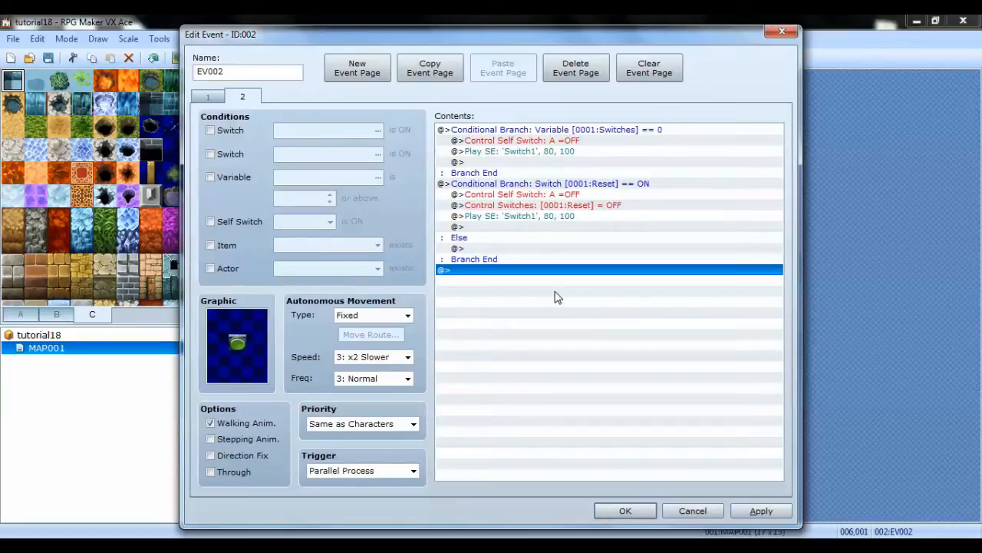
left_click(623, 510)
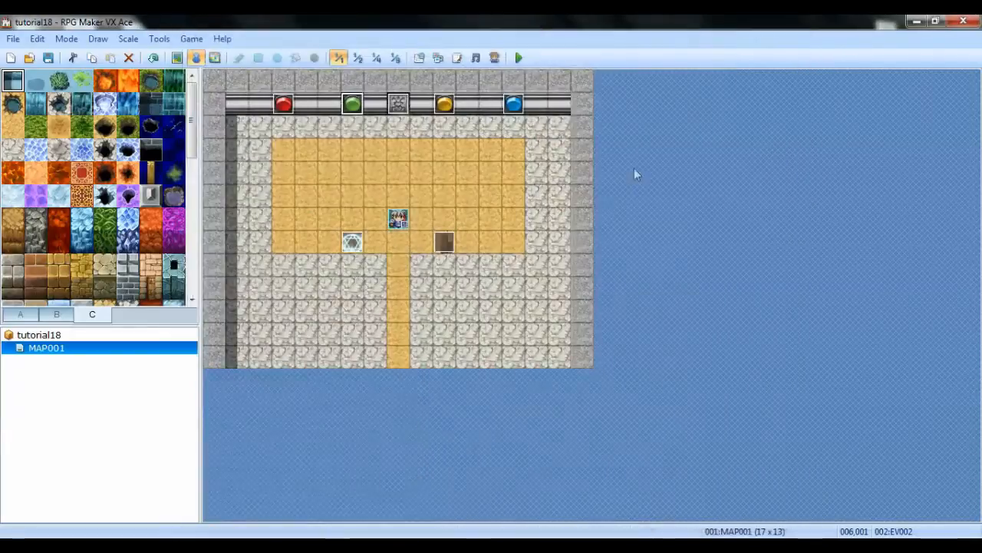
Add a second page to the yellow button's event with the matching pressed yellow button graphic from !Switch2
double_click(446, 104)
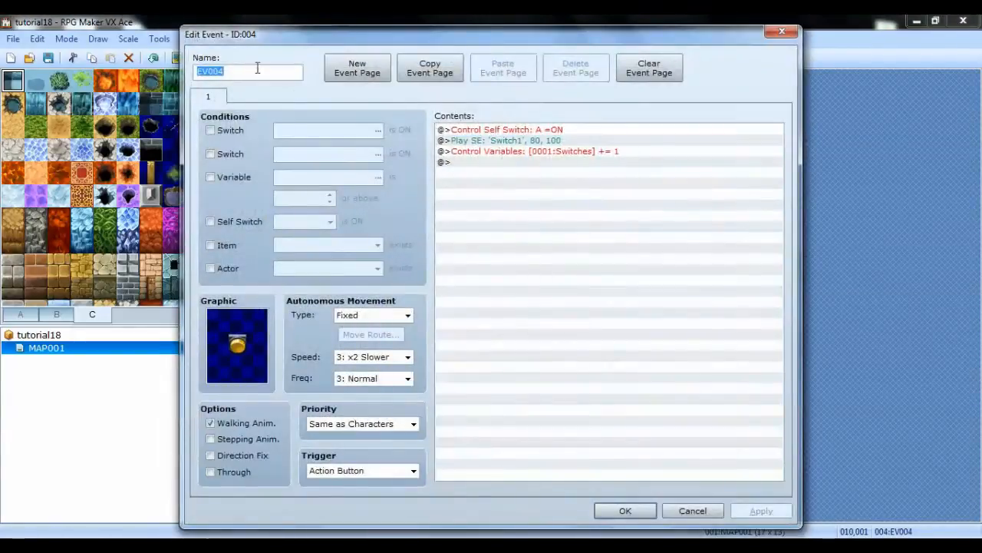
left_click(357, 77)
double_click(223, 350)
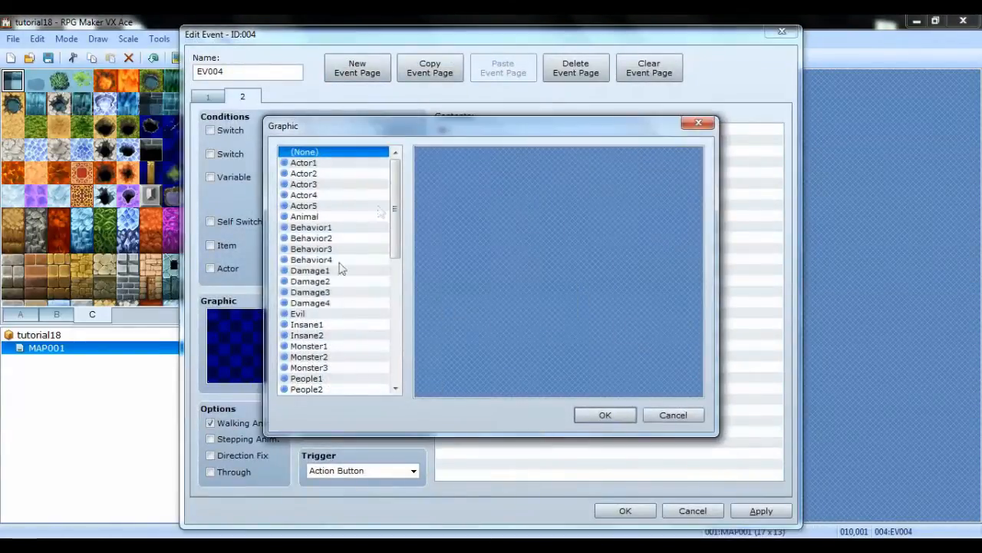
left_click_drag(392, 204, 394, 331)
left_click(311, 367)
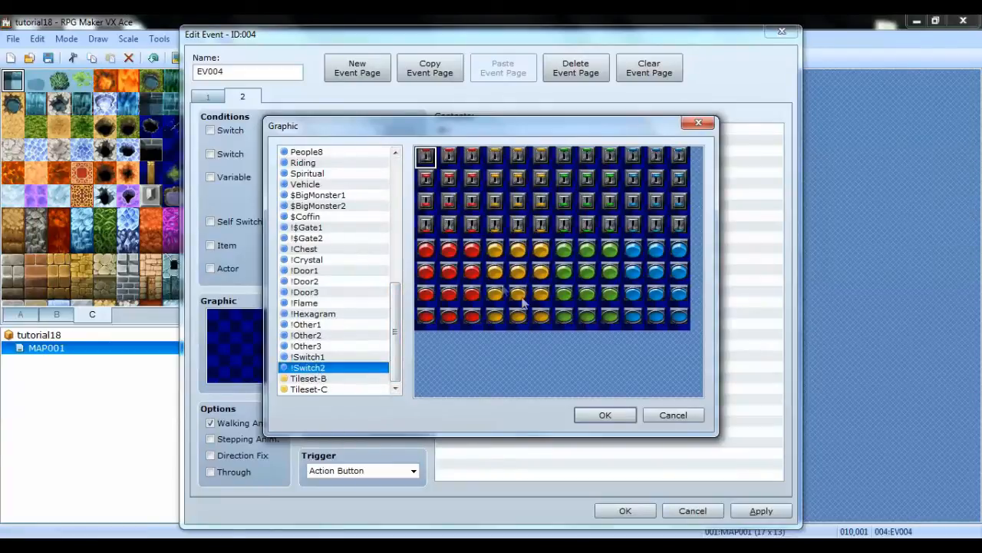
left_click(496, 299)
left_click(585, 411)
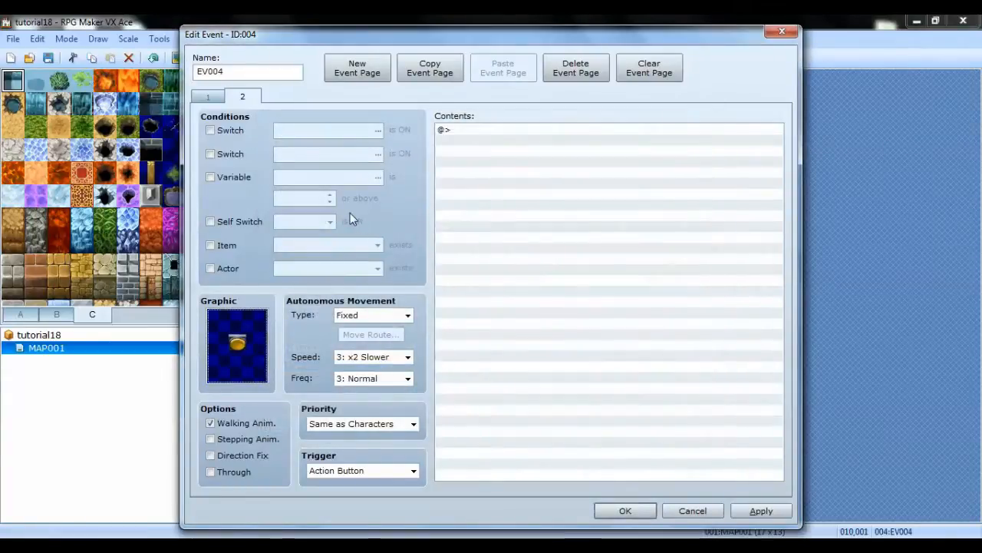
Set the yellow button's second page to Parallel Process, paste the conditional branches into its contents and save the event
left_click(368, 469)
left_click(340, 528)
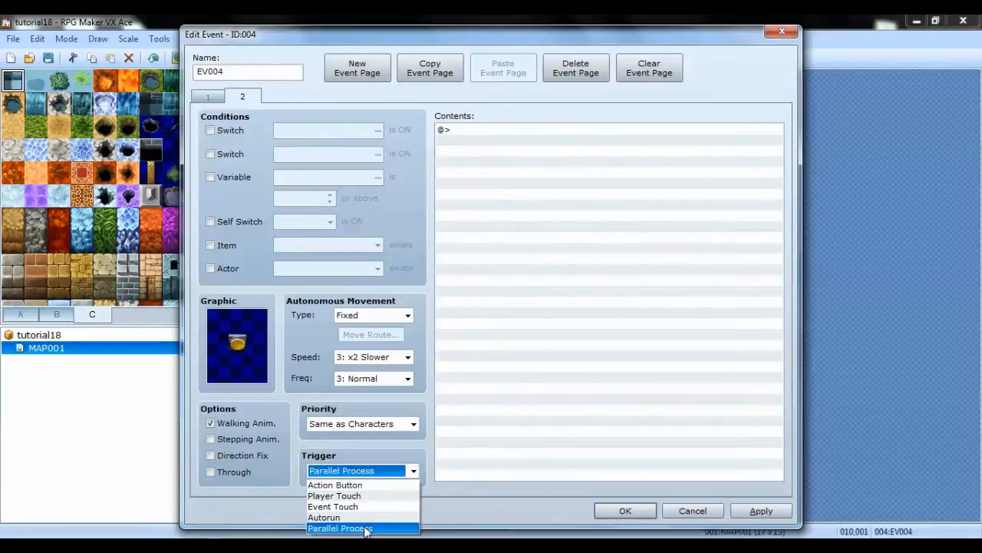
left_click(477, 132)
key("ctrl+v")
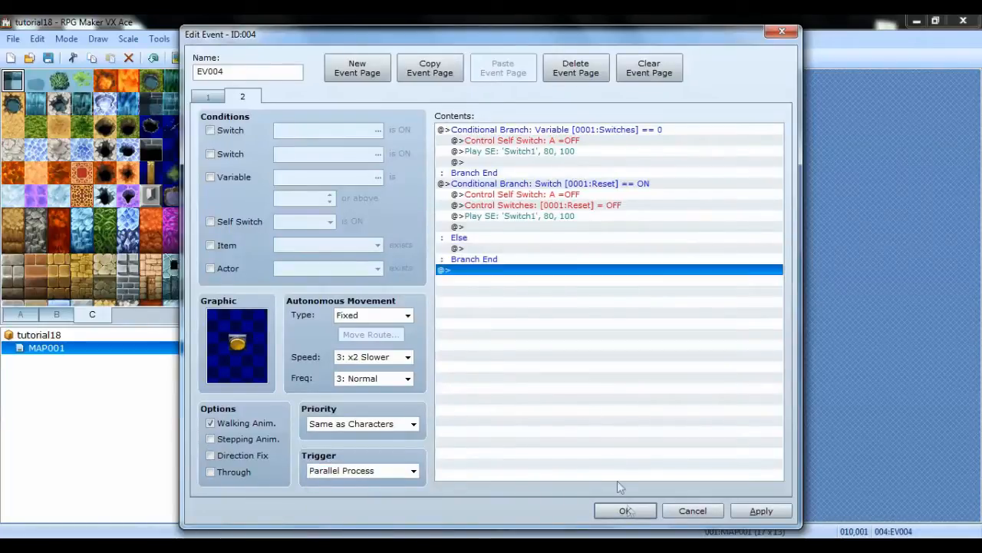
left_click(623, 510)
Add a second page to the blue button's event with the matching pressed blue button graphic from !Switch2
double_click(514, 104)
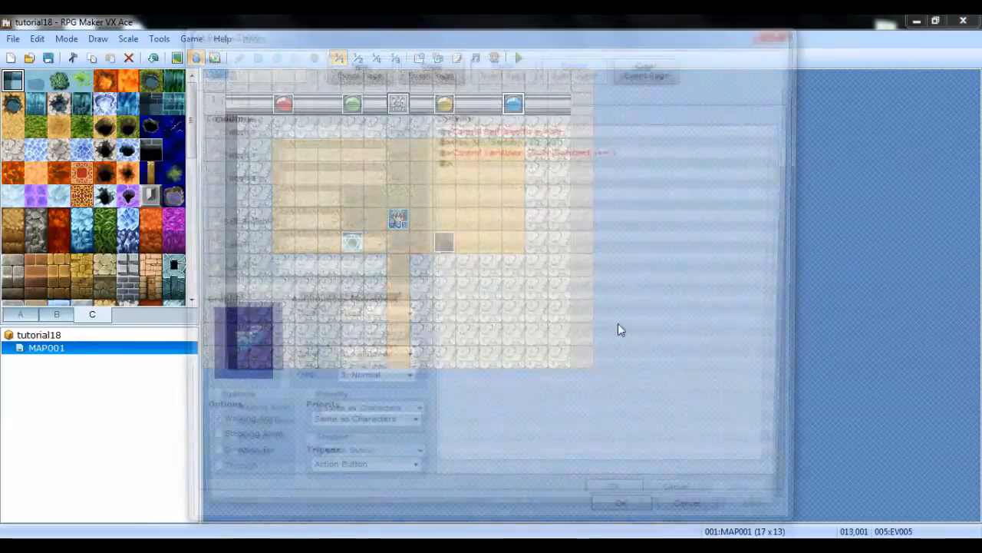
left_click(353, 75)
double_click(263, 327)
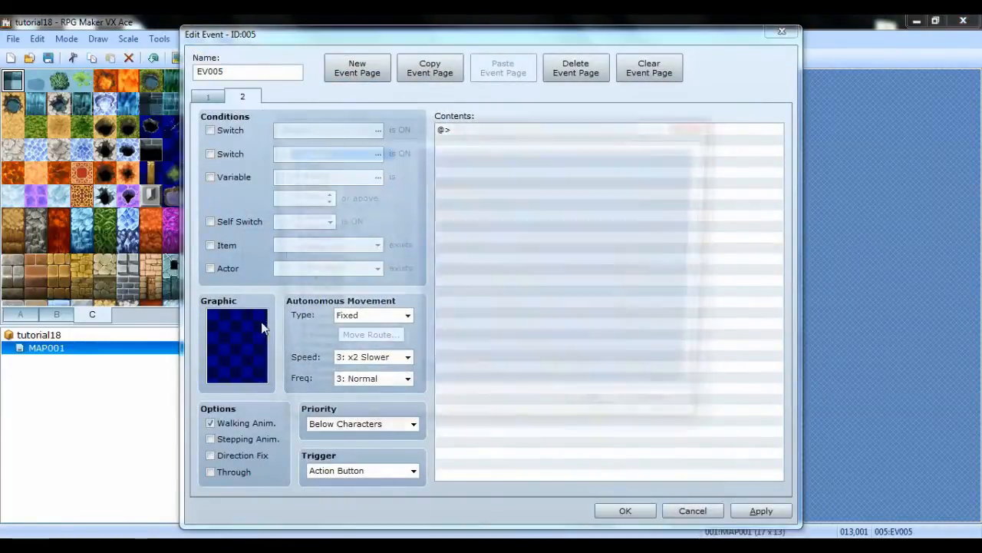
scroll(330, 322, "down", 10)
left_click(322, 370)
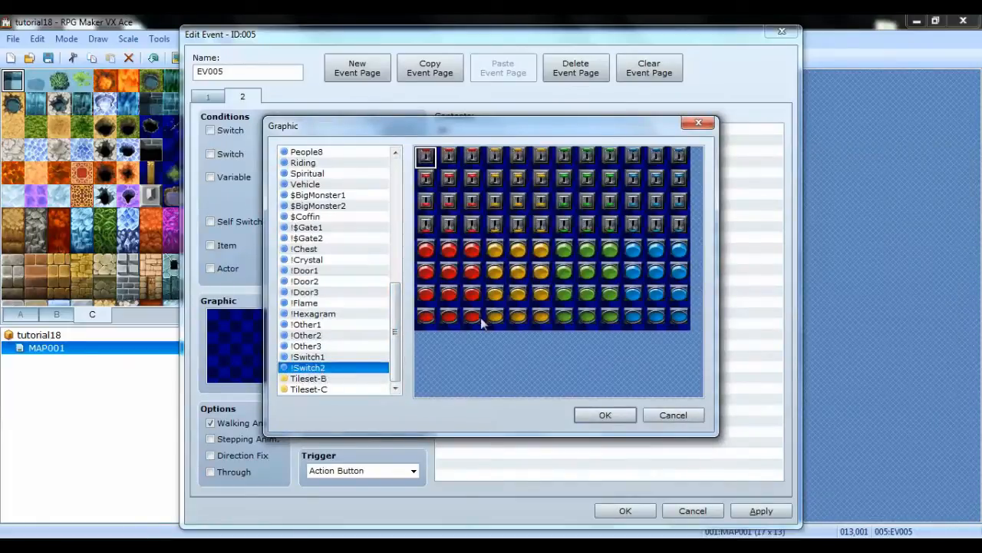
left_click(632, 296)
left_click(619, 412)
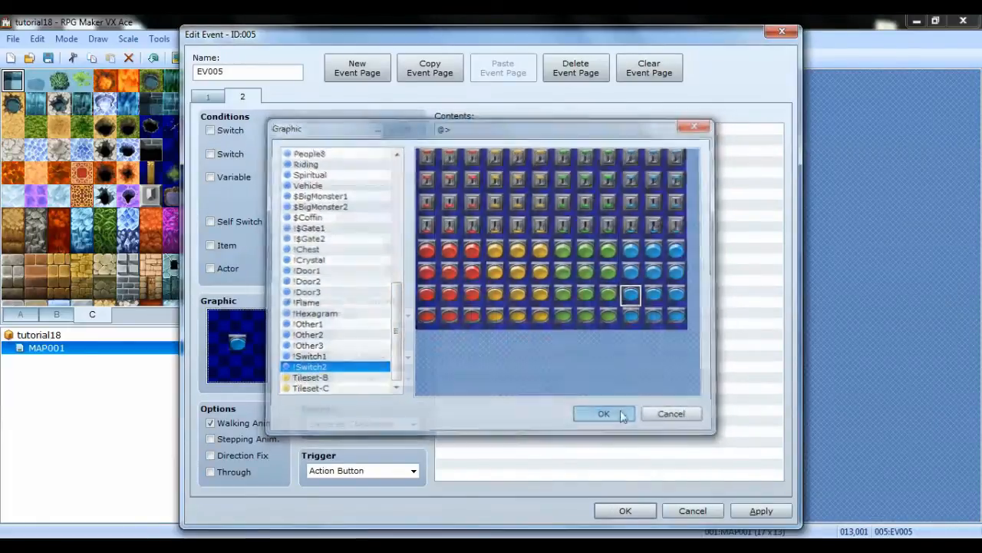
Set the blue button's second page to Parallel Process, paste the conditional branches into its contents and save the event
left_click(353, 470)
left_click(360, 528)
left_click(527, 134)
key("ctrl+v")
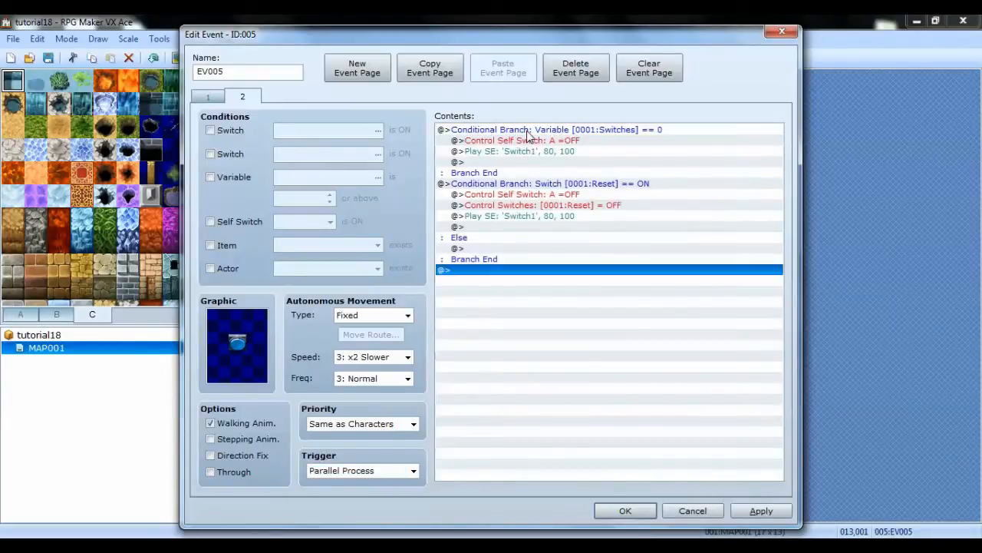
left_click(626, 511)
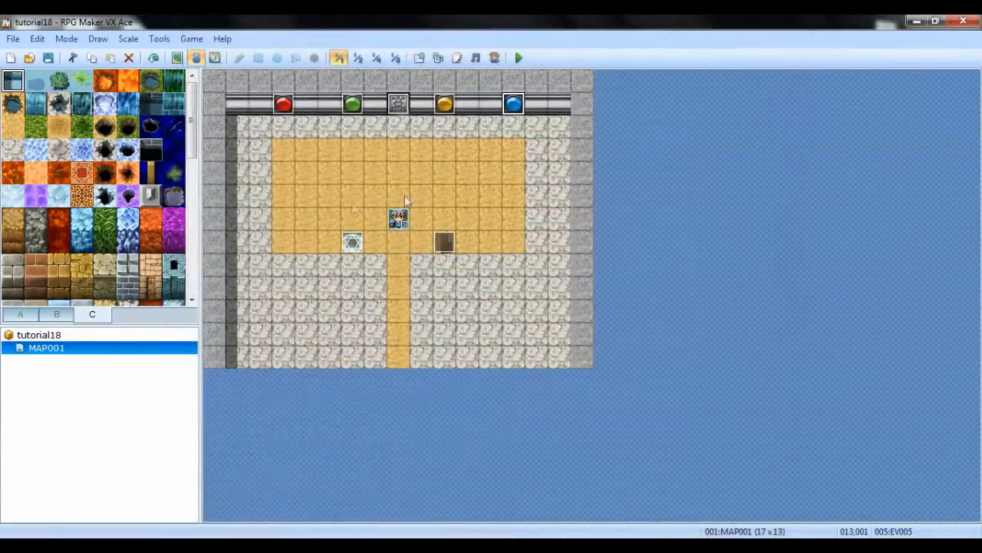
Examine the conditions on the red button's second and third event pages for comparison with the other buttons, and close the event
left_click(283, 107)
double_click(282, 108)
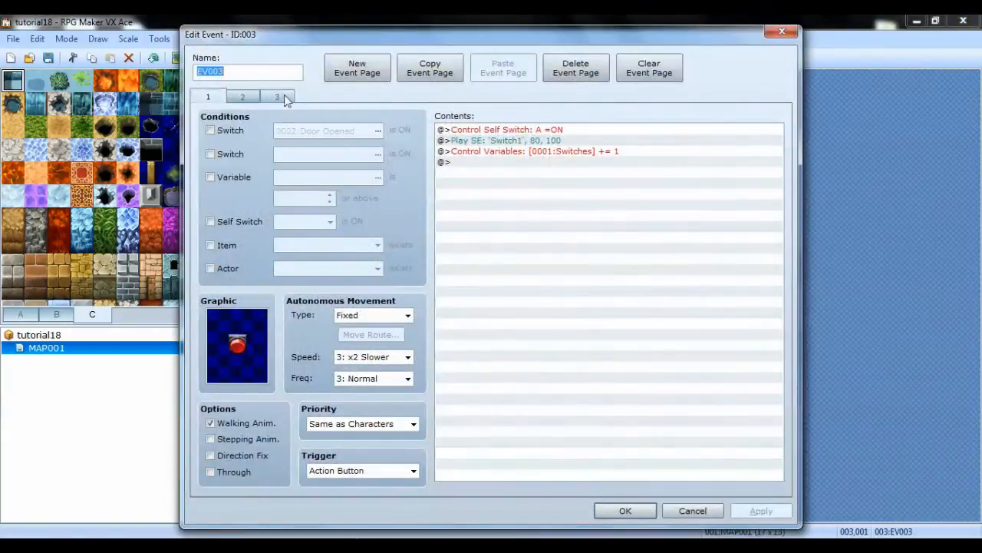
left_click(278, 98)
left_click(242, 98)
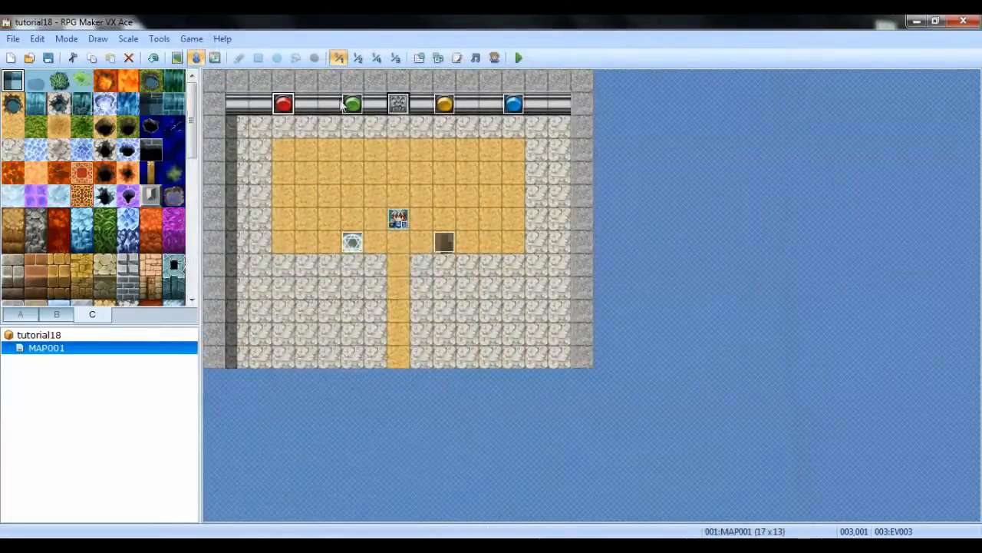
left_click(353, 105)
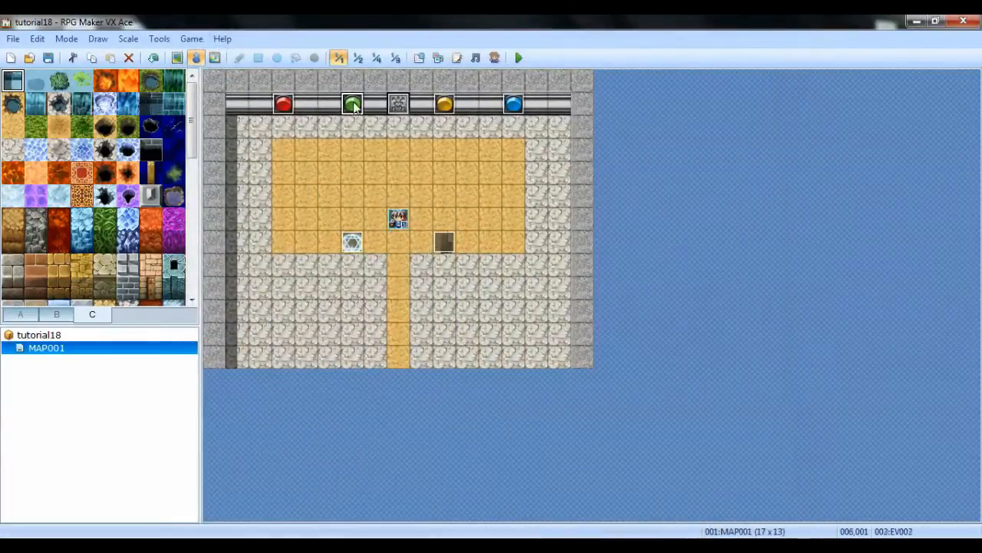
double_click(283, 104)
left_click(242, 98)
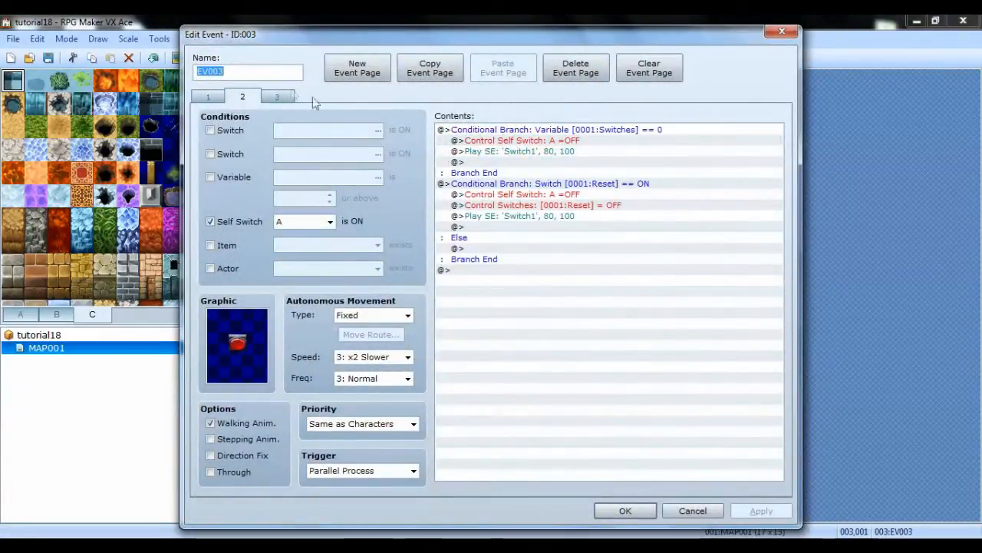
left_click(781, 32)
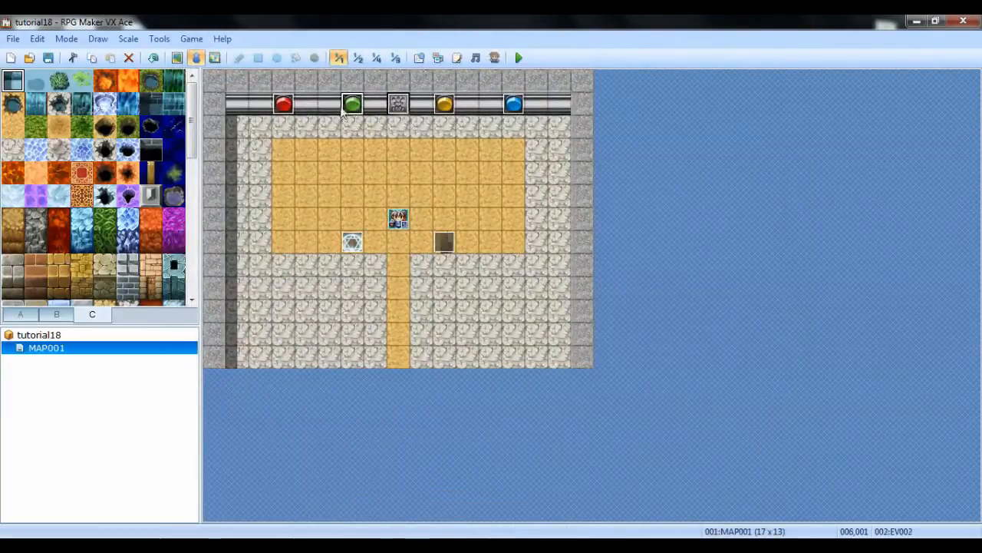
Enable the Self Switch A condition on the green button's second event page and save the event
double_click(344, 110)
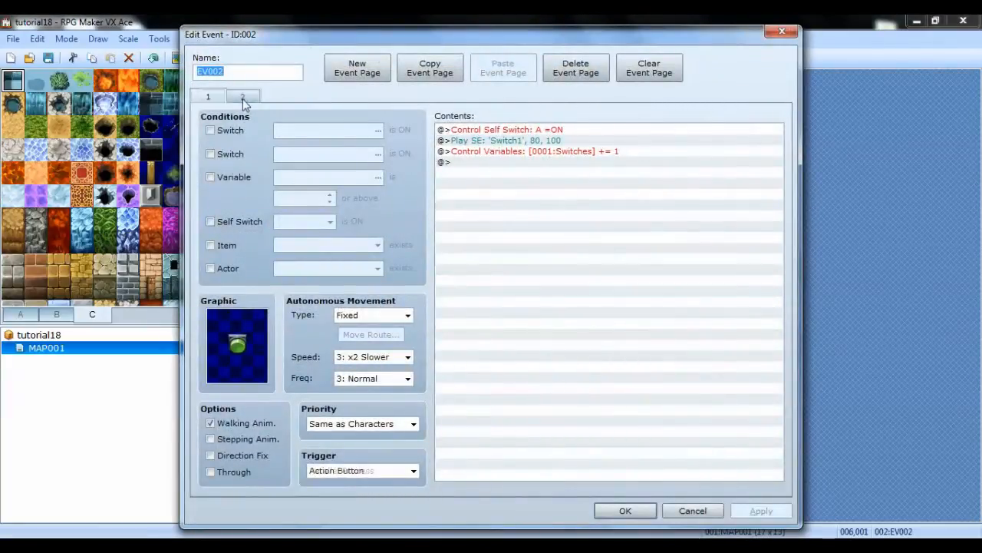
left_click(242, 97)
left_click(210, 221)
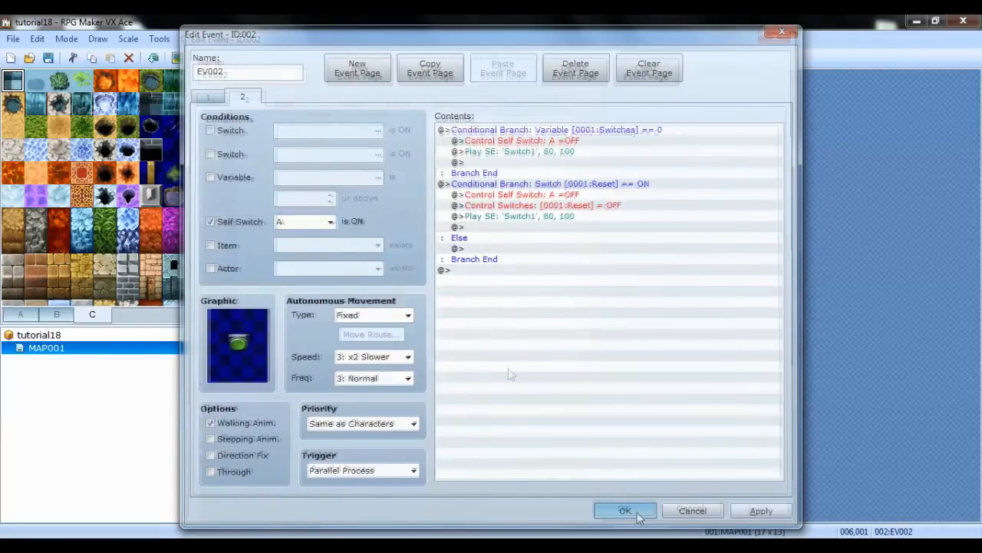
left_click(626, 510)
Enable the Self Switch A condition on the yellow button's second event page and save the event
double_click(445, 104)
left_click(241, 97)
left_click(210, 221)
left_click(625, 511)
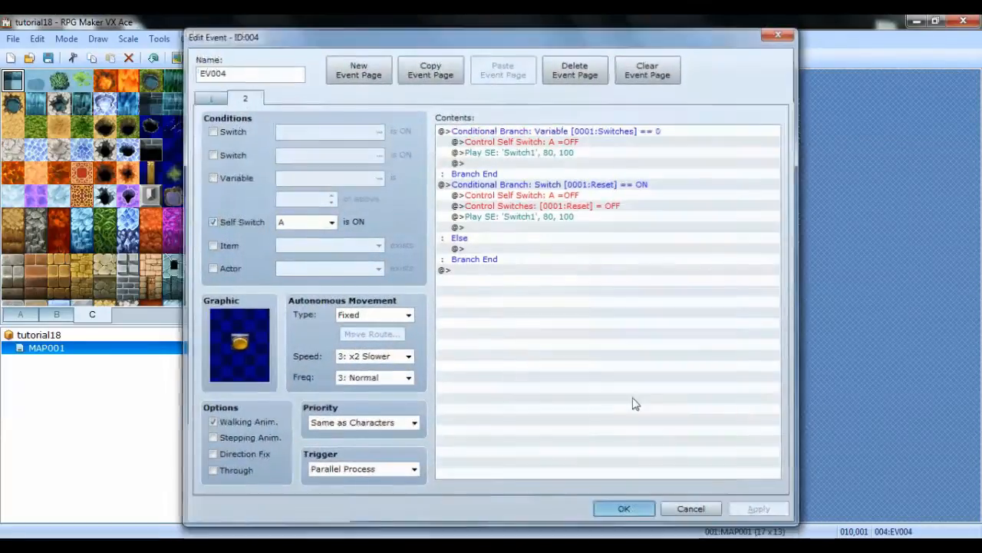
left_click(624, 508)
Enable the Self Switch A condition on the blue button's second event page and save the event
double_click(513, 103)
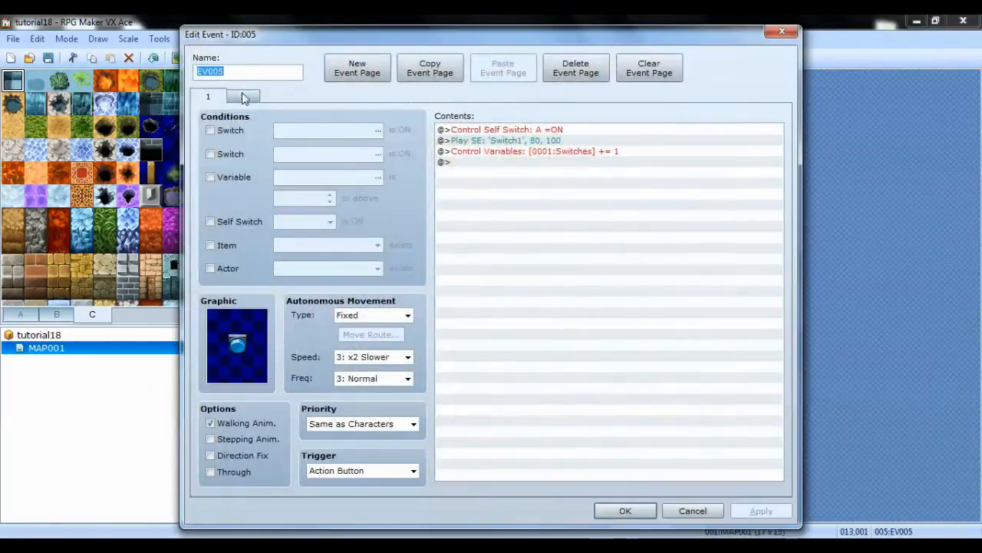
left_click(242, 97)
left_click(211, 221)
left_click(625, 509)
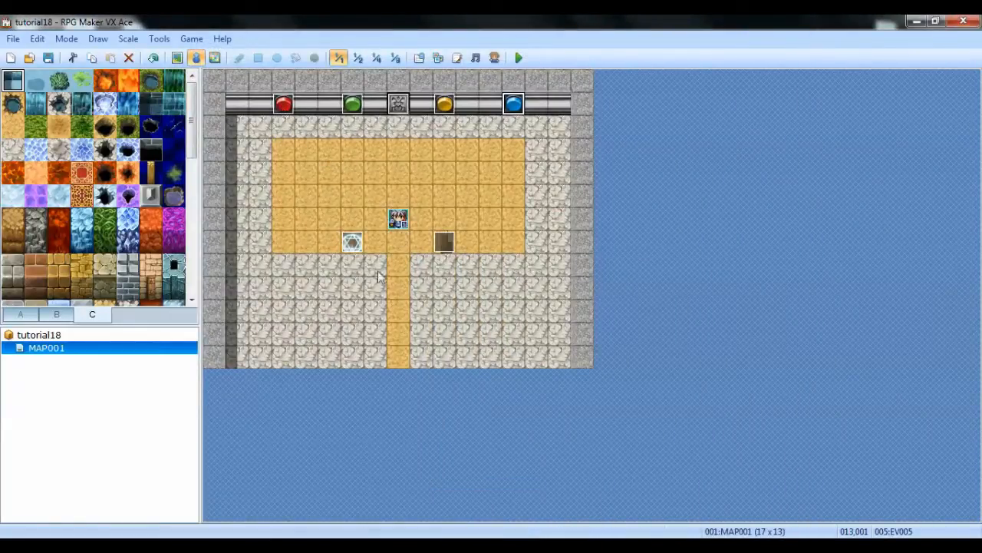
Review the map's region and tile views, and examine the red button's third event page before closing it
left_click(353, 241)
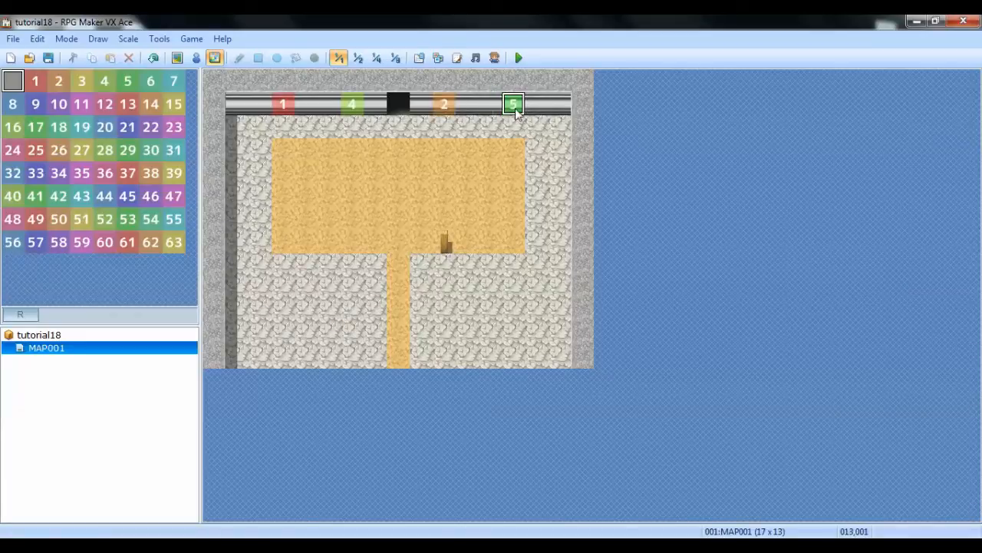
left_click(177, 58)
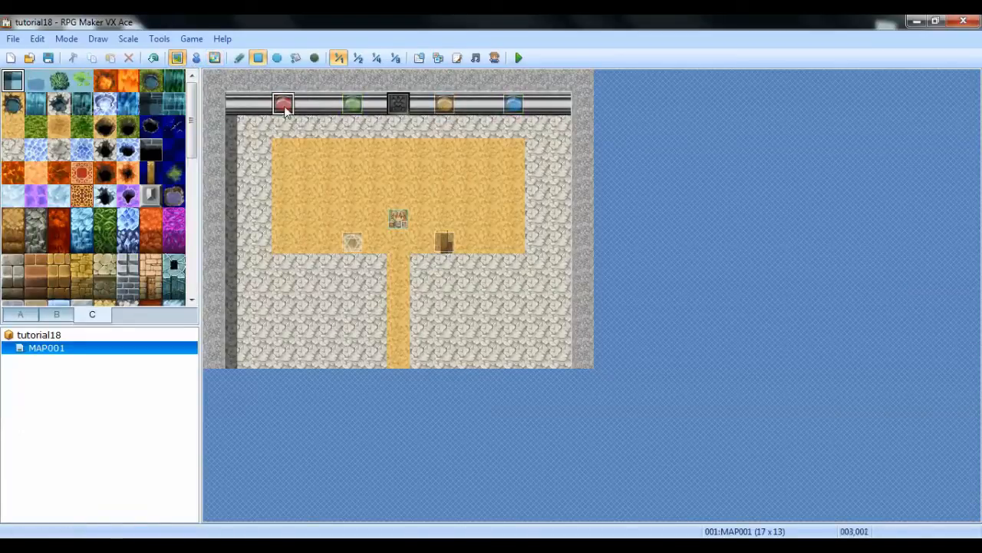
left_click(196, 57)
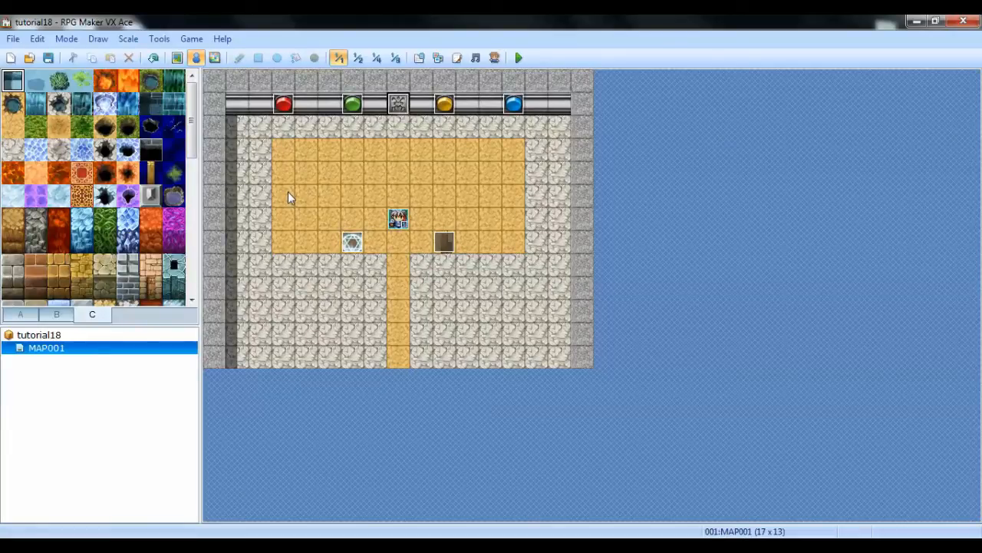
double_click(284, 111)
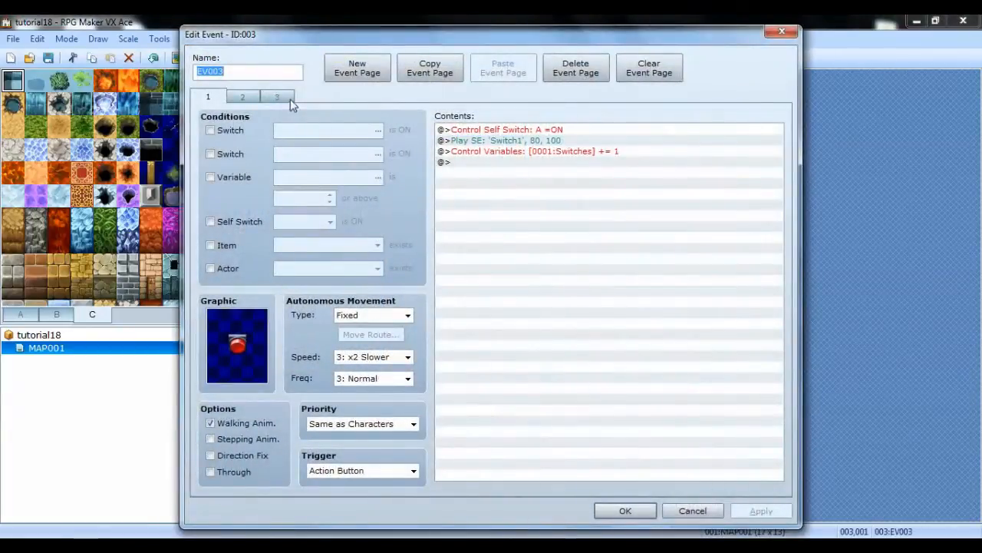
left_click(286, 100)
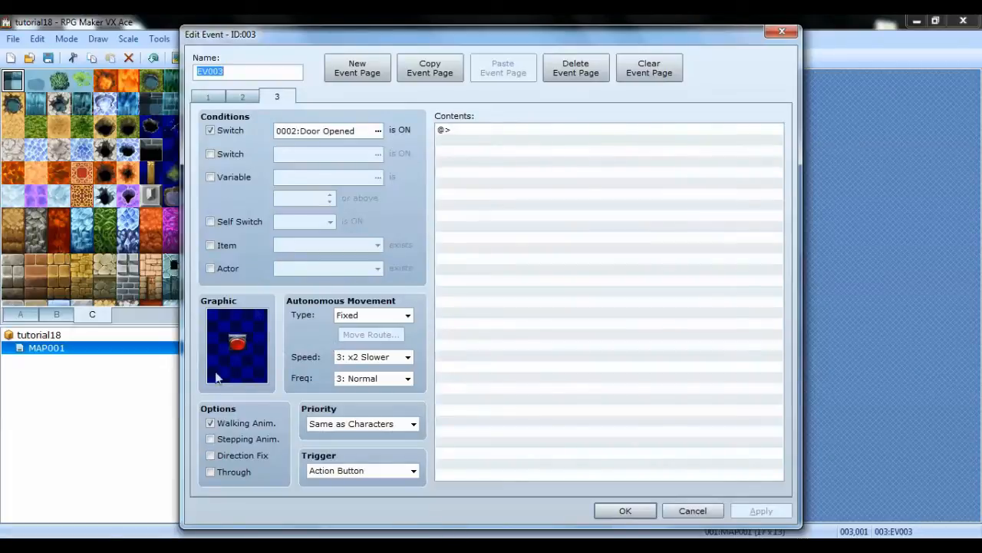
left_click(626, 511)
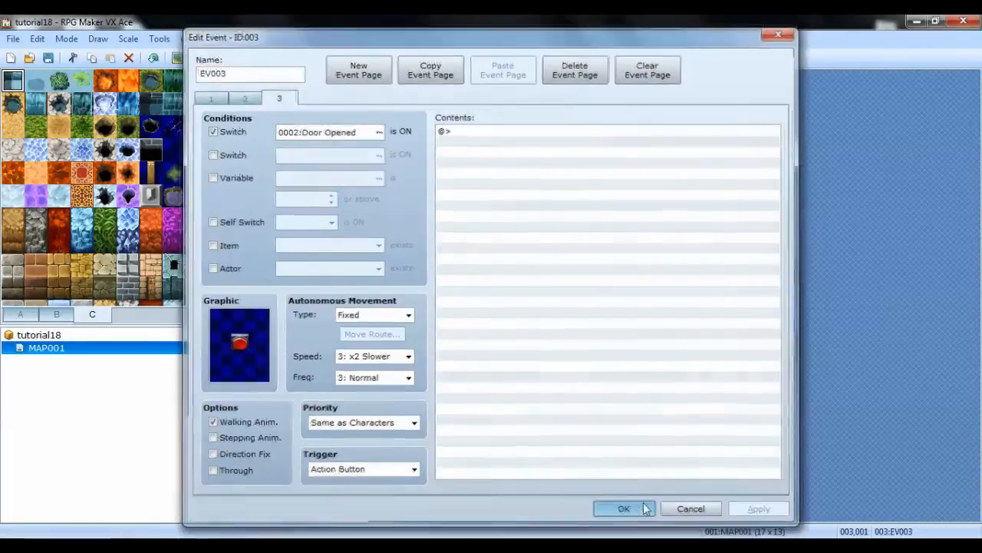
Add a third event page to the green button and set its graphic to the first green button in the fifth row of !Switch2
double_click(350, 102)
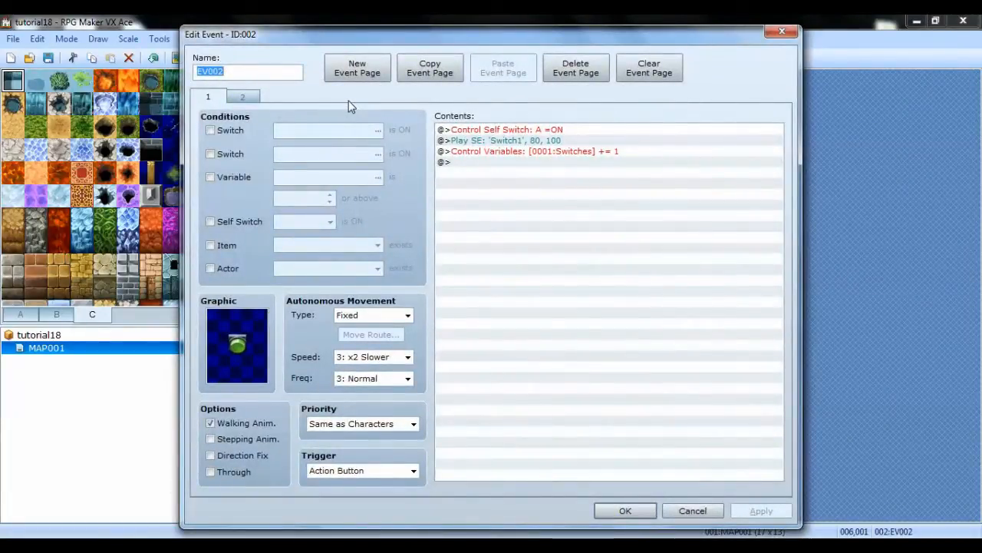
left_click(242, 96)
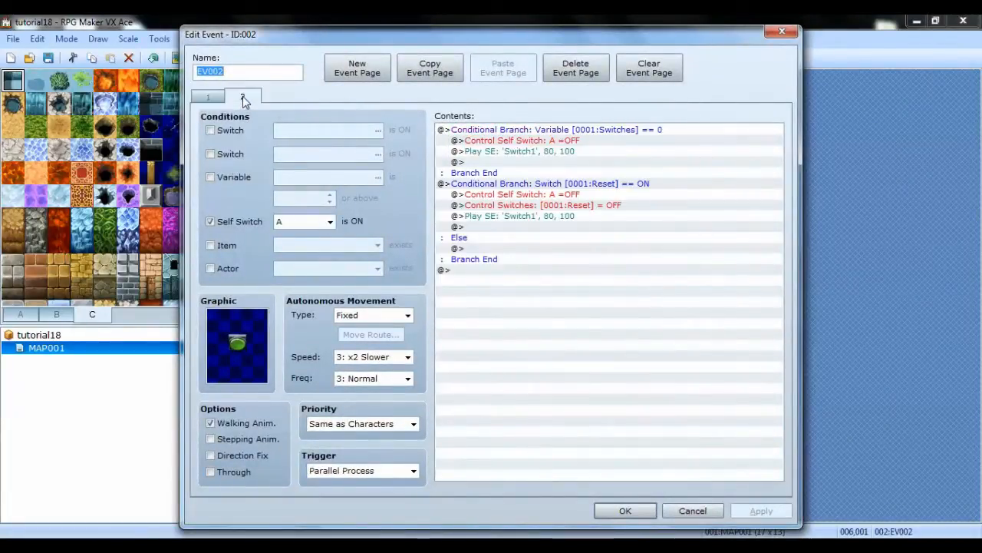
left_click(347, 73)
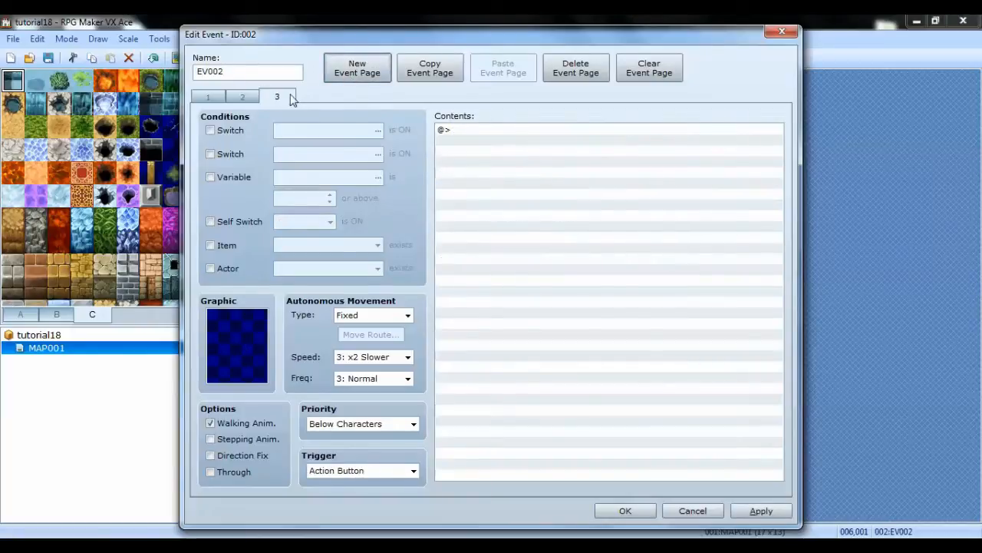
double_click(255, 345)
left_click_drag(394, 226, 397, 369)
left_click(316, 368)
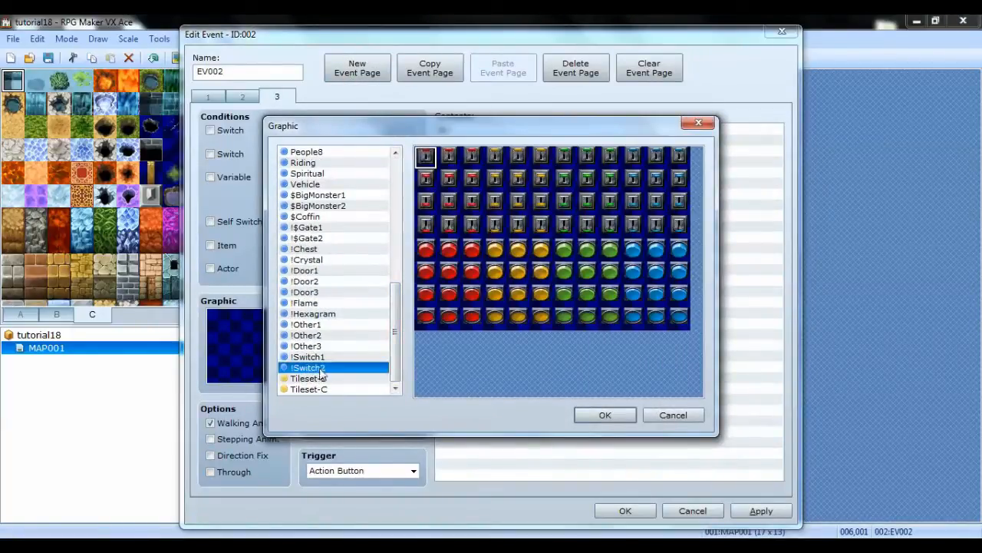
left_click(563, 258)
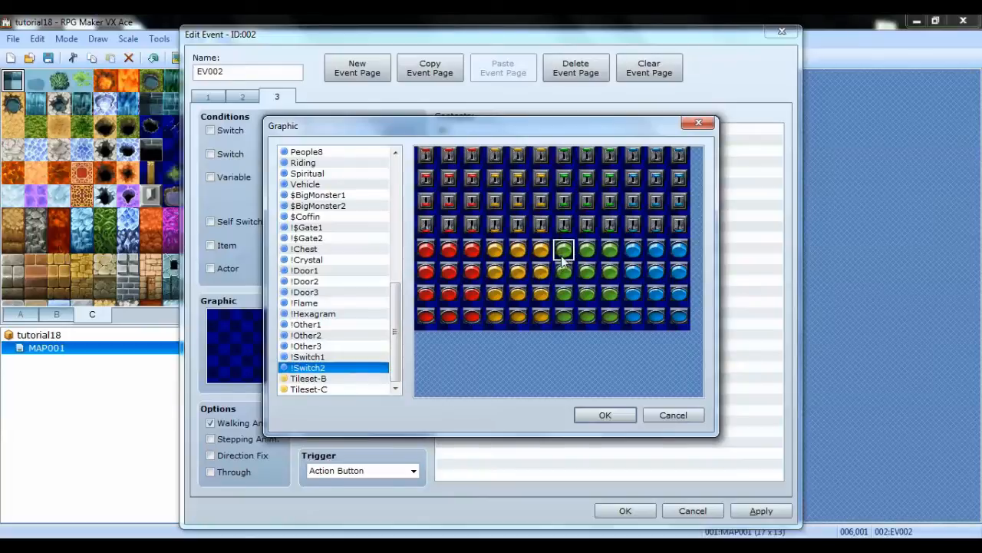
left_click(583, 418)
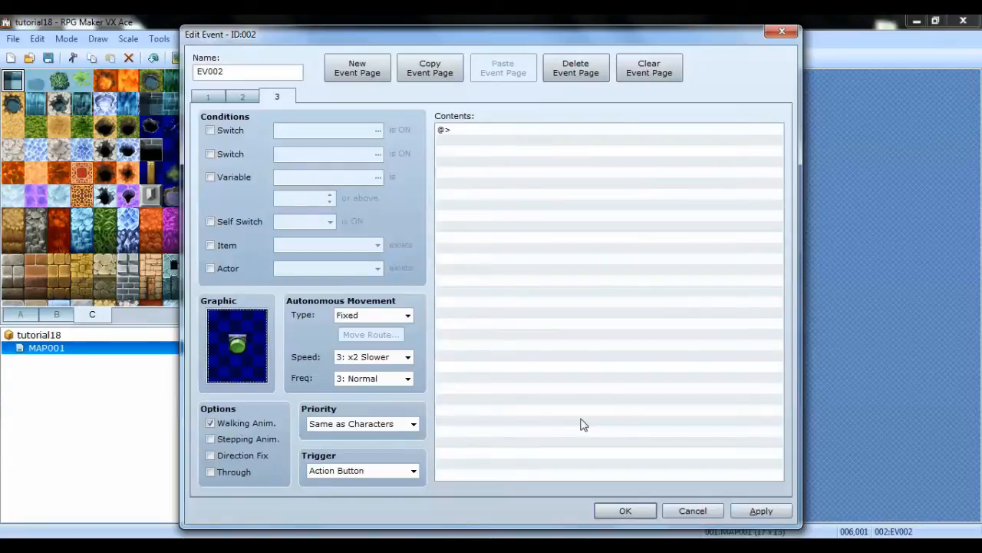
Set the green button's third page to require switch 0002:Door Opened, and save the event
left_click(210, 131)
left_click(378, 131)
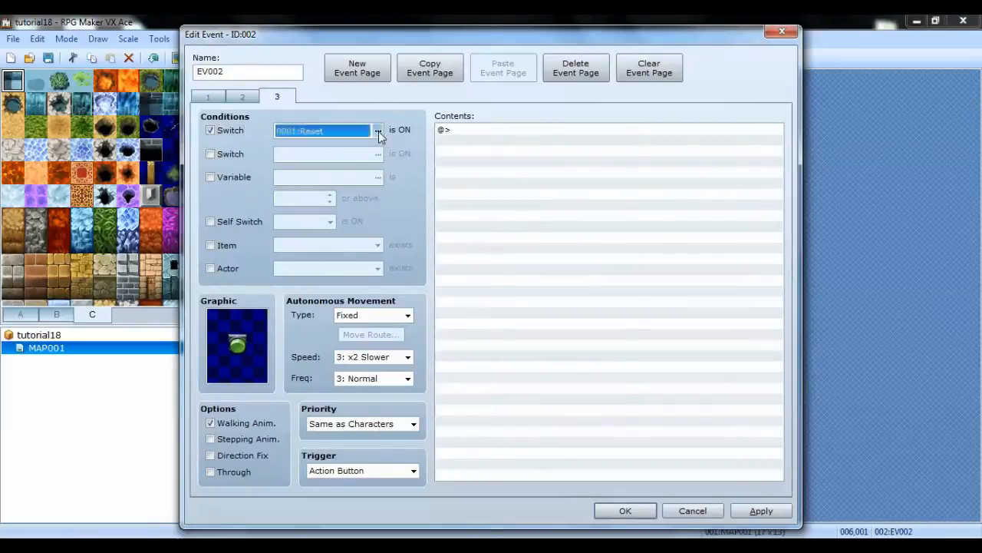
left_click(518, 169)
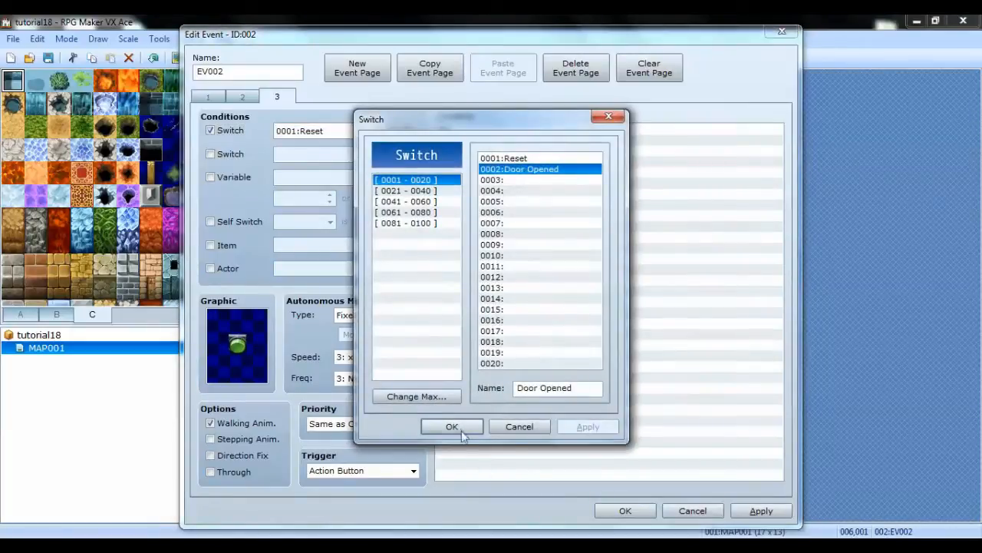
left_click(461, 427)
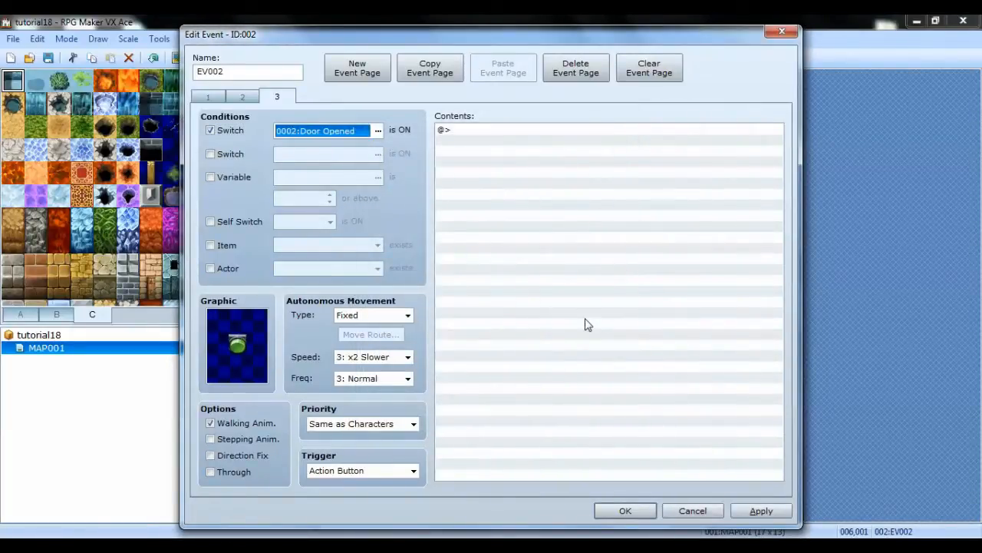
left_click(614, 509)
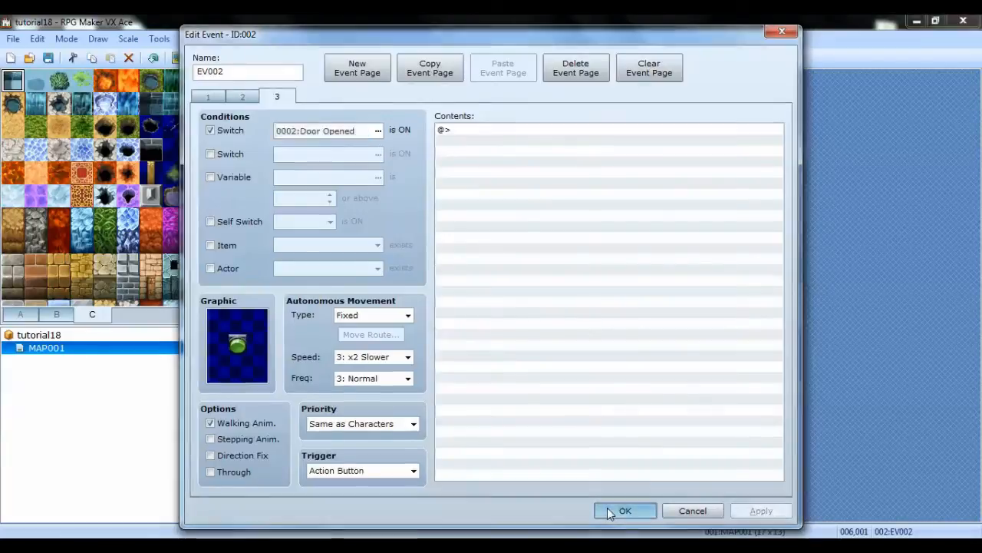
Add a third event page to the yellow button with the condition that switch 0002:Door Opened is ON
double_click(445, 104)
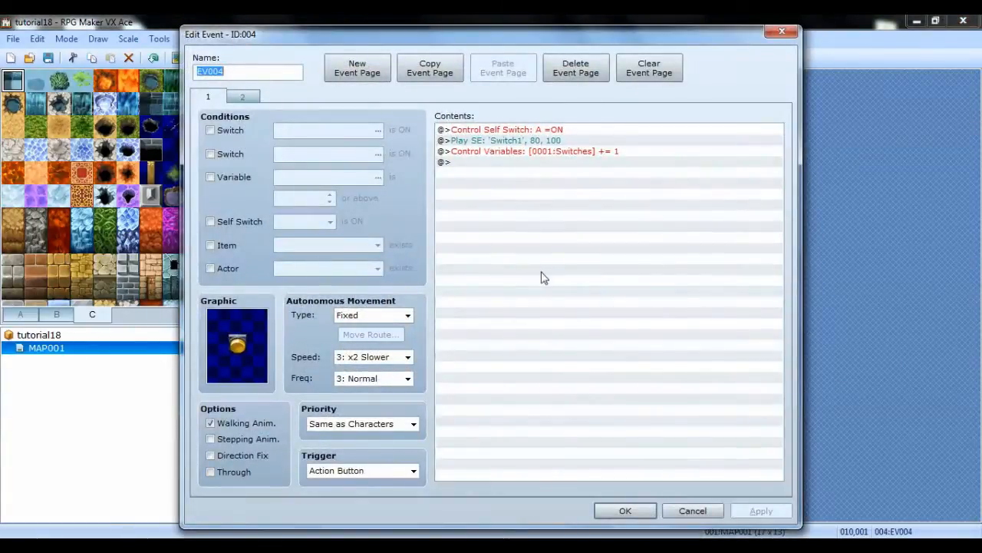
left_click(244, 98)
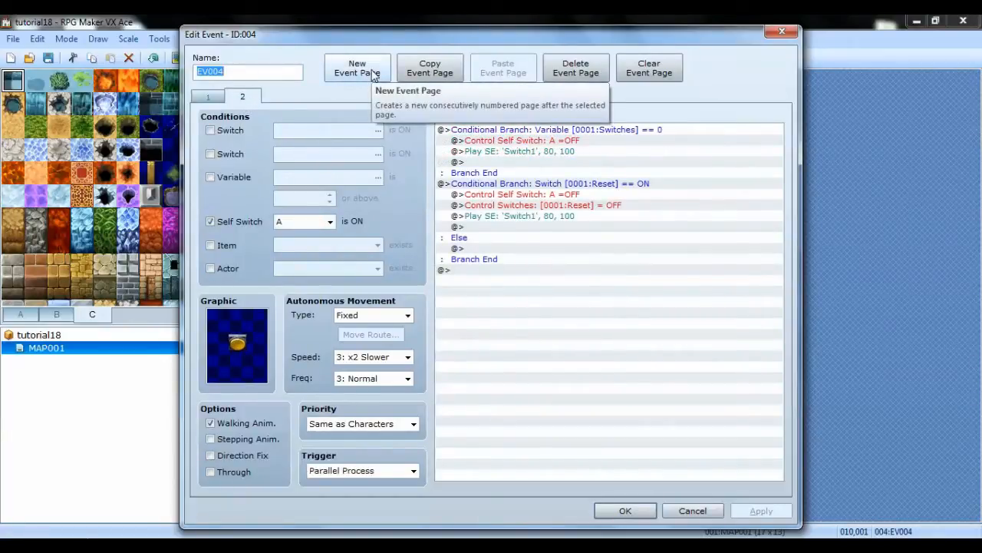
left_click(357, 69)
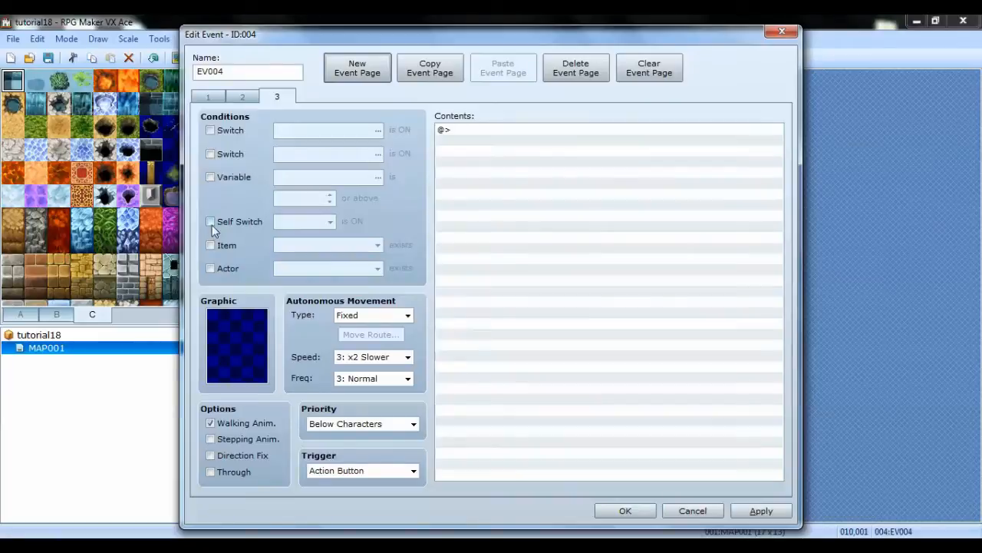
left_click(210, 131)
left_click(378, 131)
left_click(519, 170)
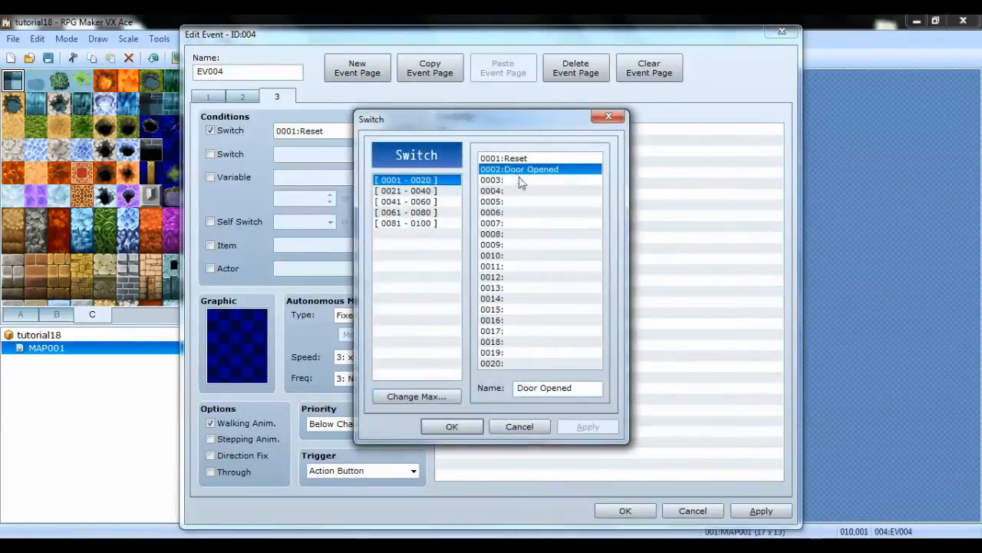
left_click(448, 422)
Set the yellow button's third-page graphic to the first yellow button in the seventh row of !Switch2, and save the event
left_click(218, 351)
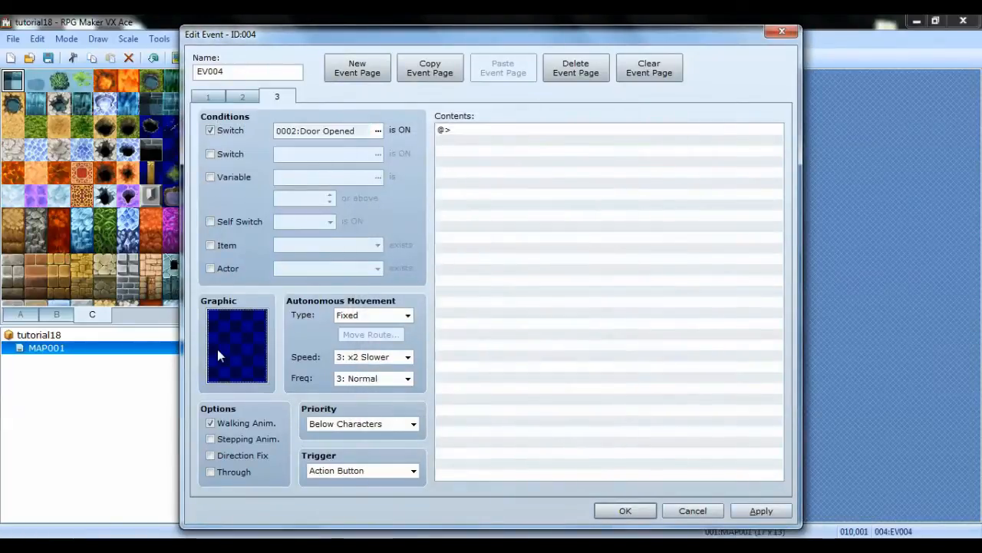
double_click(218, 355)
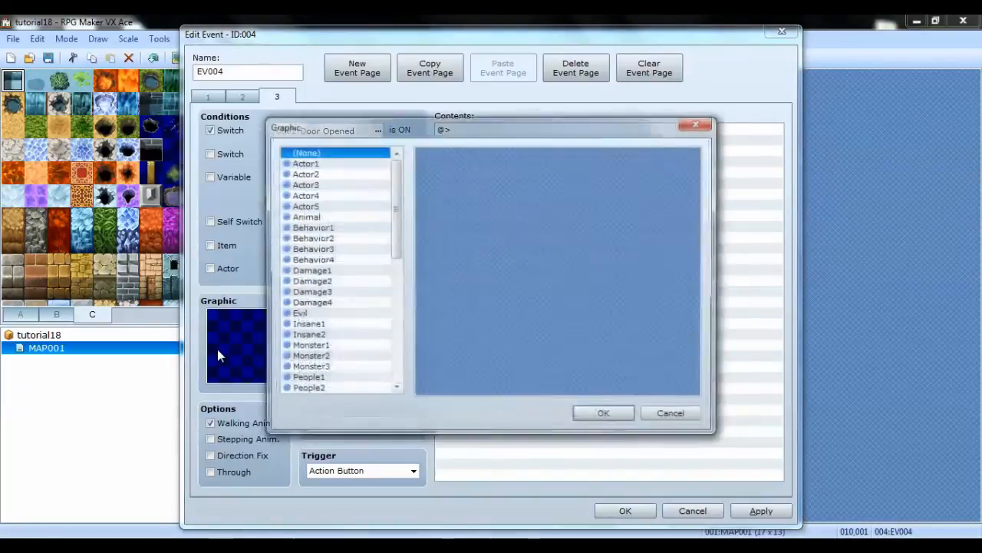
left_click(603, 415)
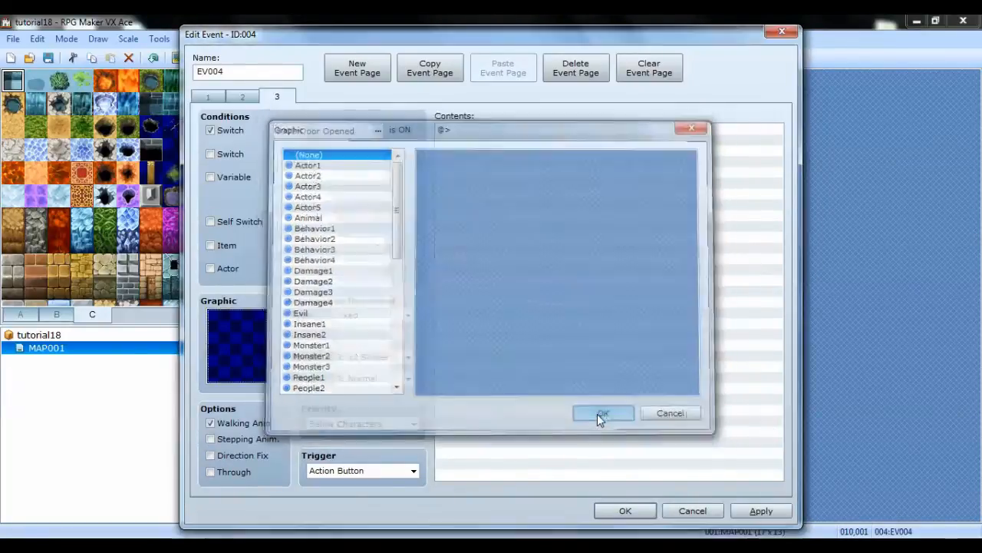
double_click(238, 369)
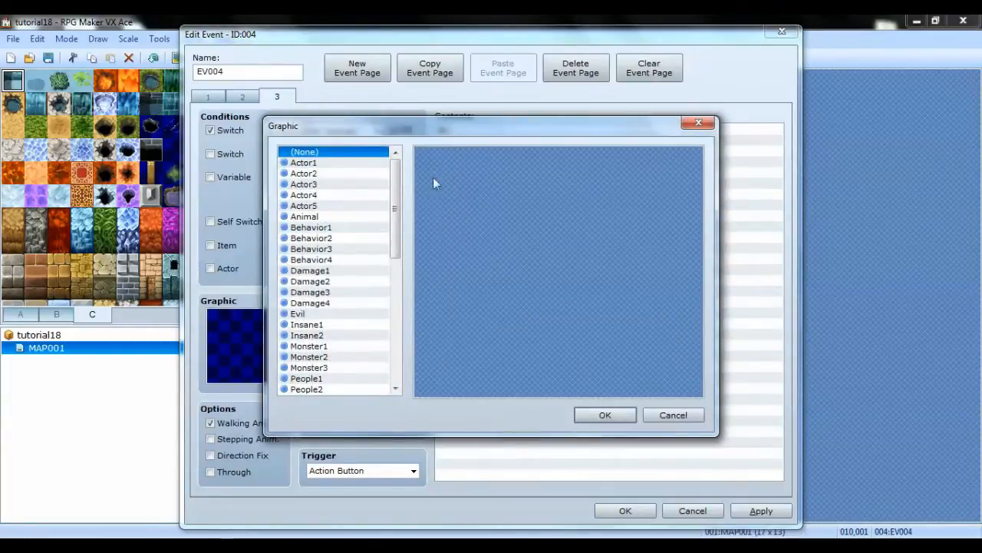
left_click_drag(395, 201, 395, 332)
left_click(317, 369)
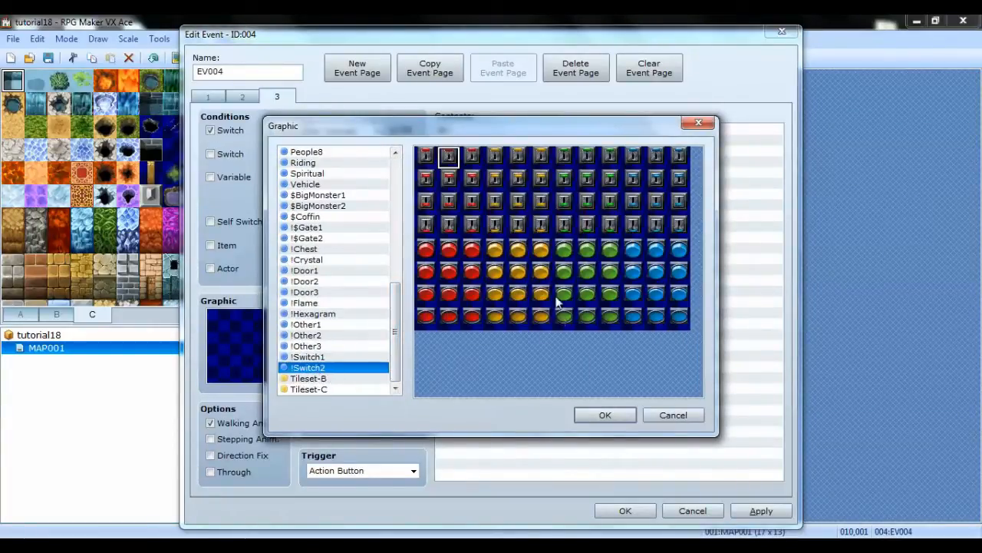
left_click(495, 294)
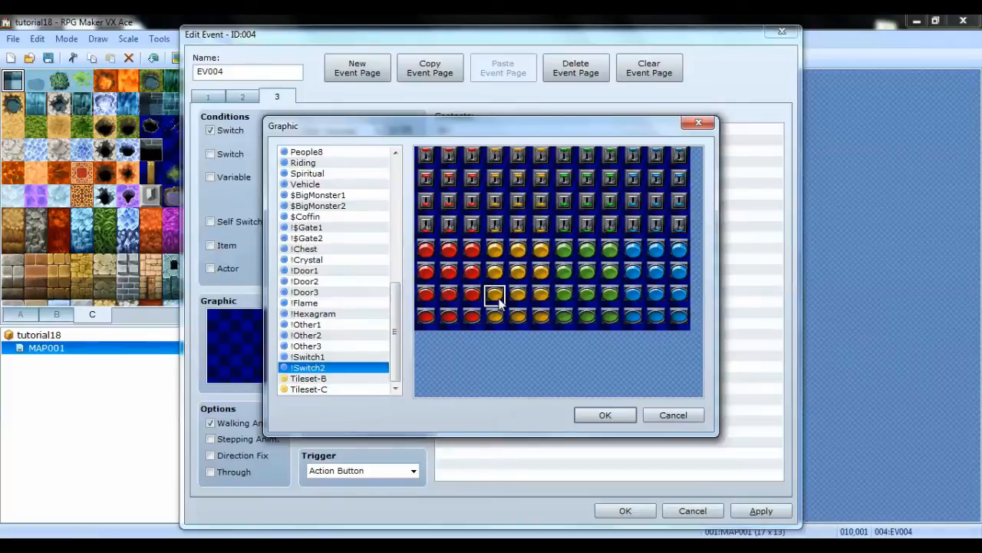
left_click(606, 414)
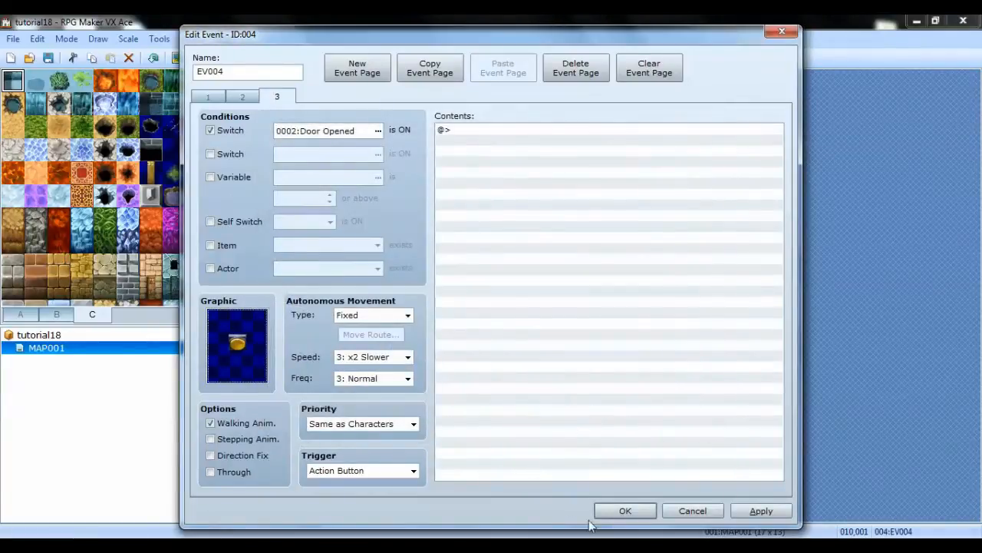
left_click(612, 512)
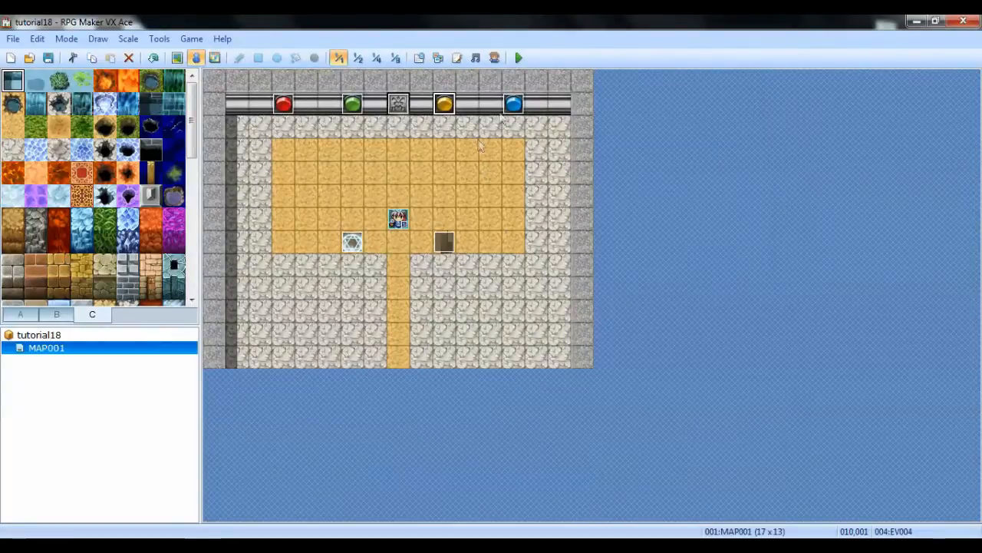
Add a third event page to the blue button with the condition that switch 0002:Door Opened is ON
double_click(513, 103)
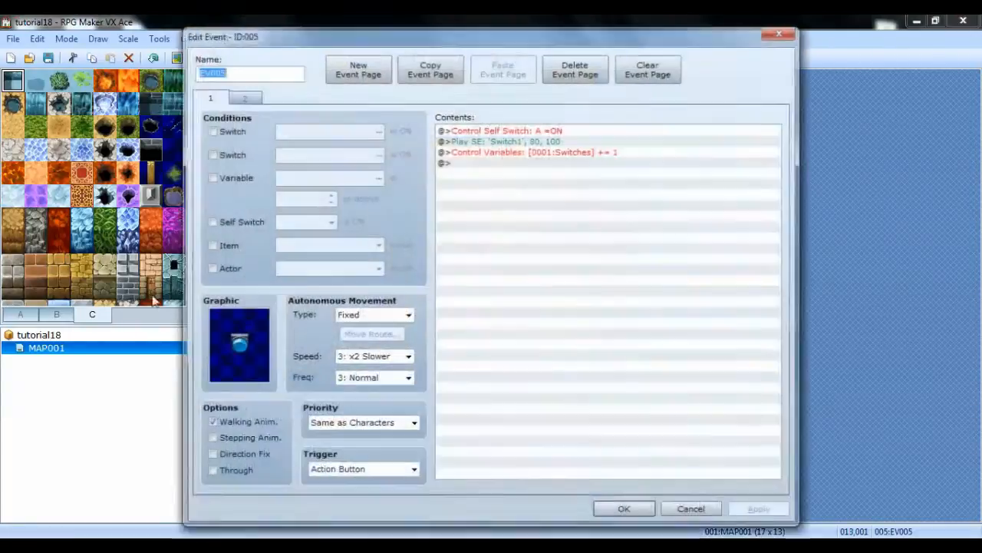
left_click(242, 96)
left_click(357, 67)
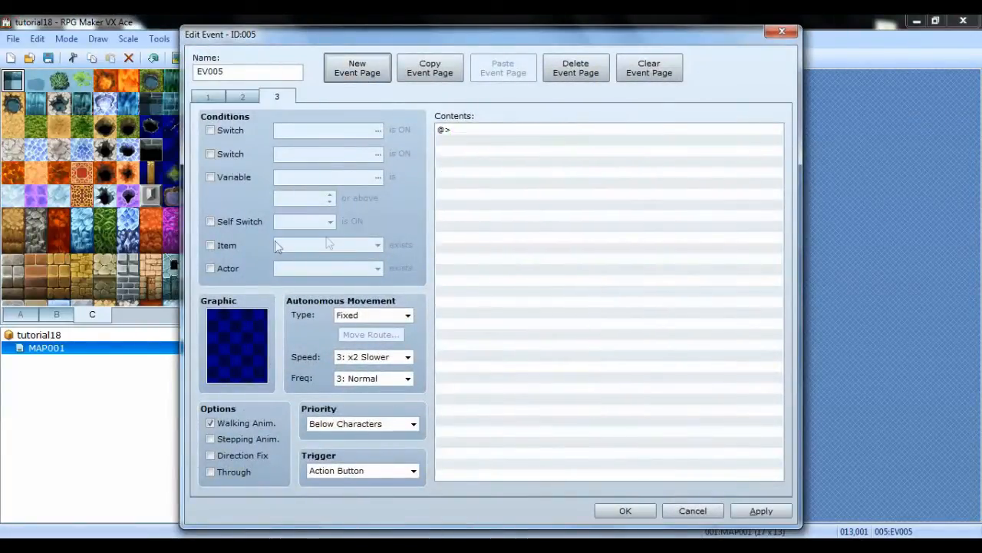
left_click(210, 130)
left_click(378, 132)
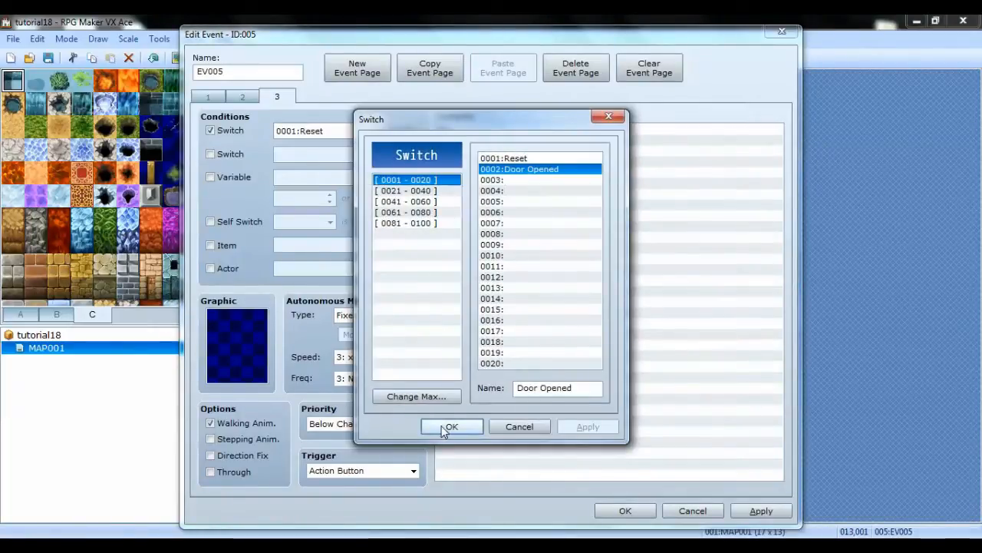
left_click(449, 427)
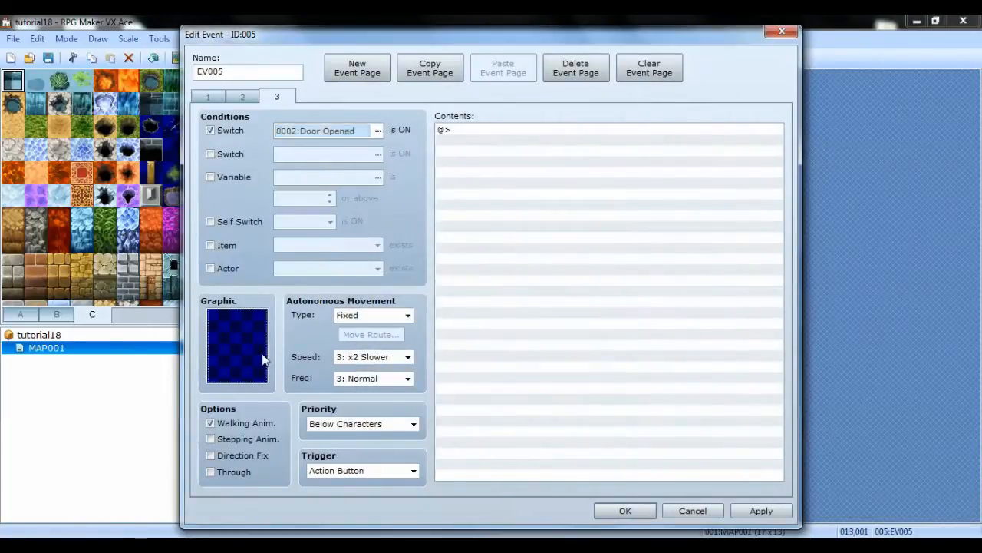
Set the blue button's third-page graphic to the first blue button in the seventh row of !Switch2, and save the event
double_click(259, 356)
left_click_drag(395, 214, 408, 367)
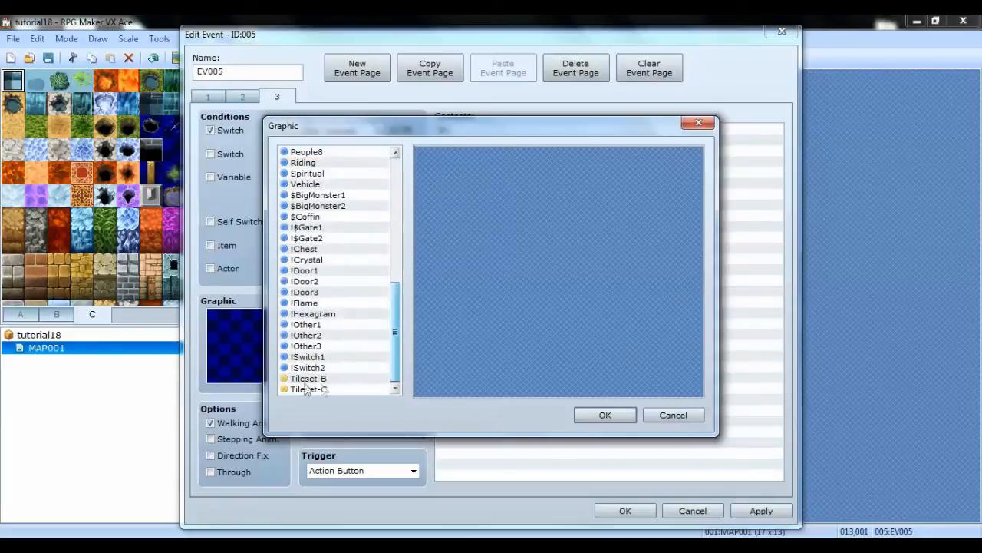
left_click(342, 370)
left_click(632, 295)
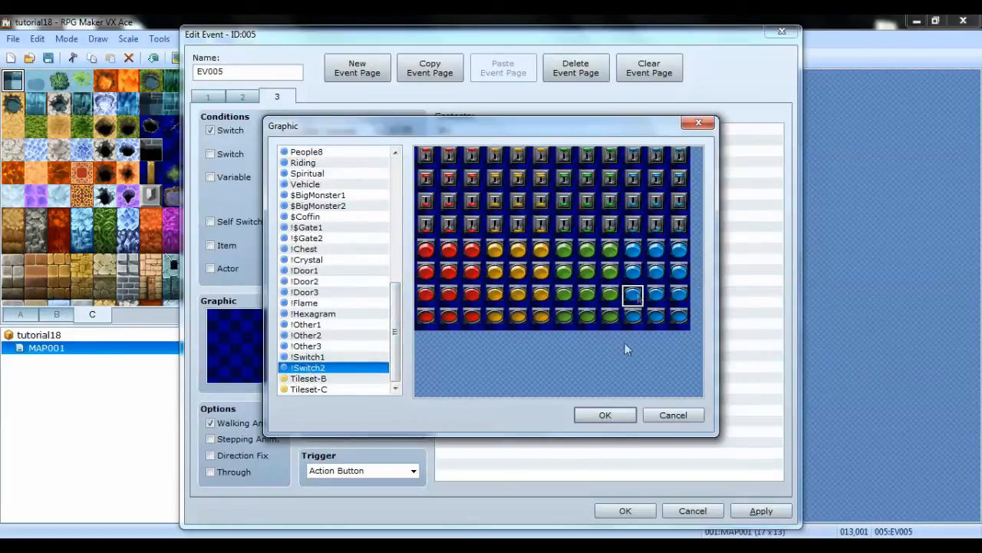
left_click(605, 418)
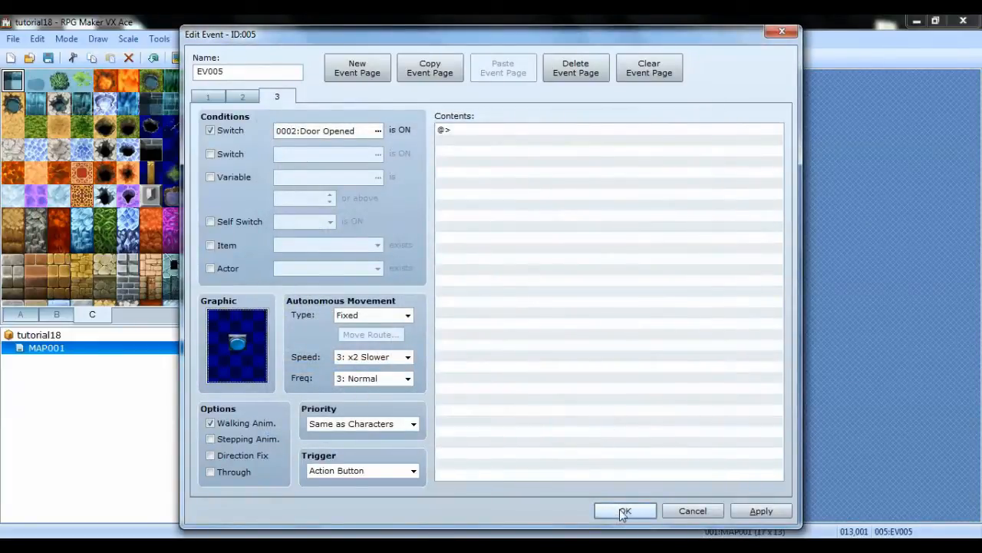
left_click(620, 510)
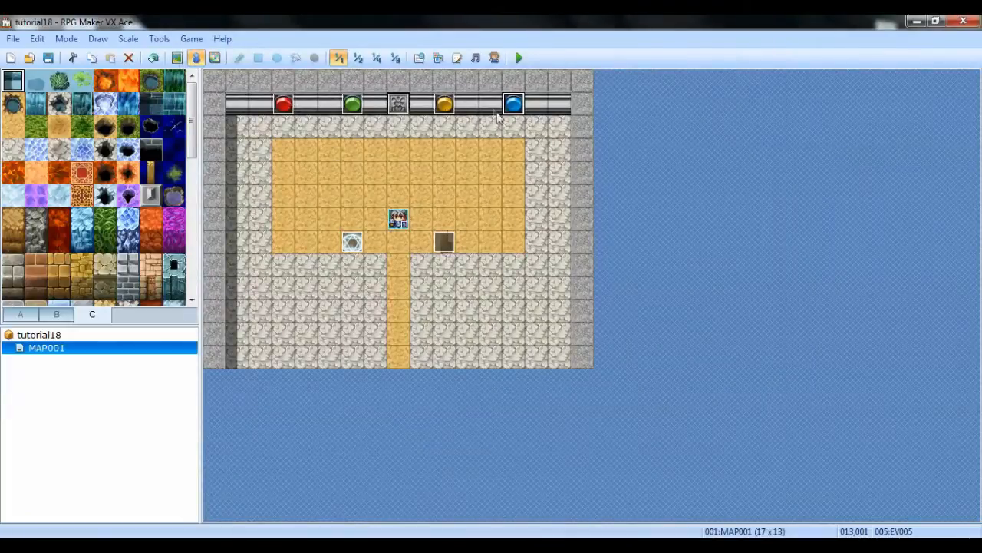
Check the condition and graphic on the green button's third event page, and close the event
left_click(352, 105)
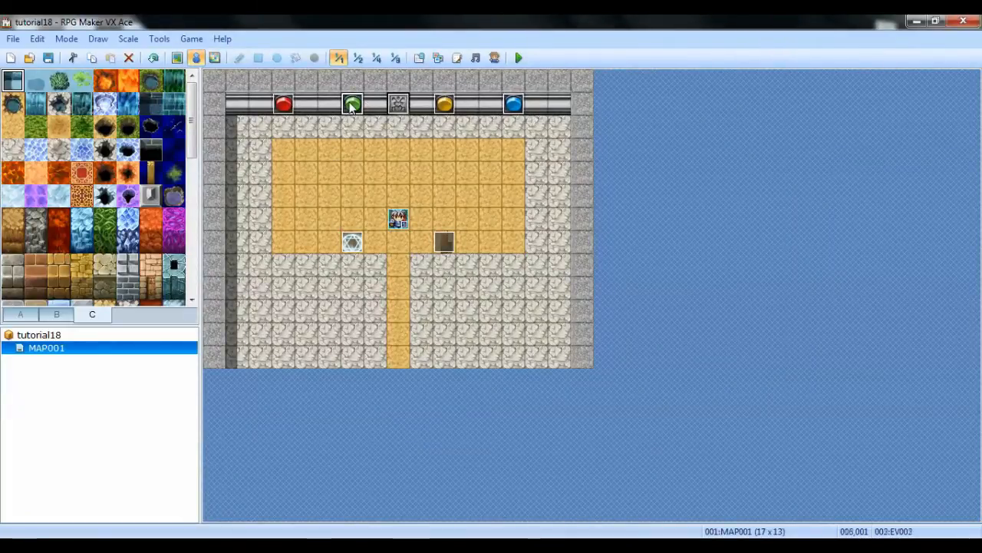
key("Return")
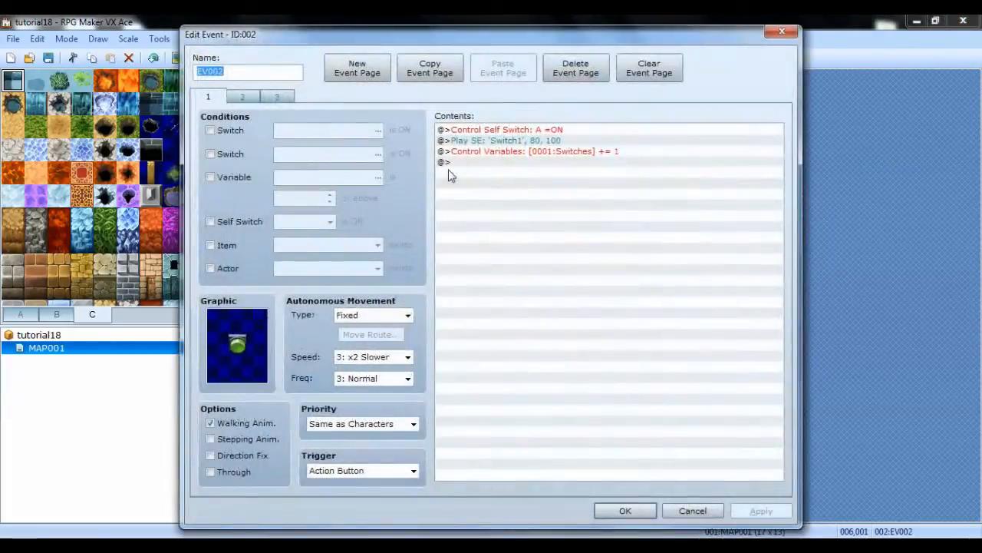
left_click(277, 100)
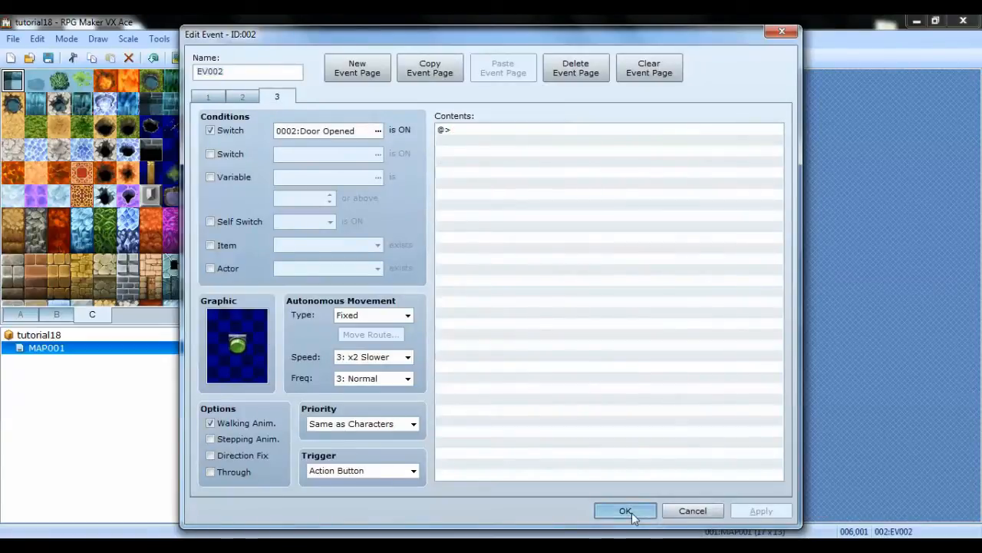
left_click(625, 510)
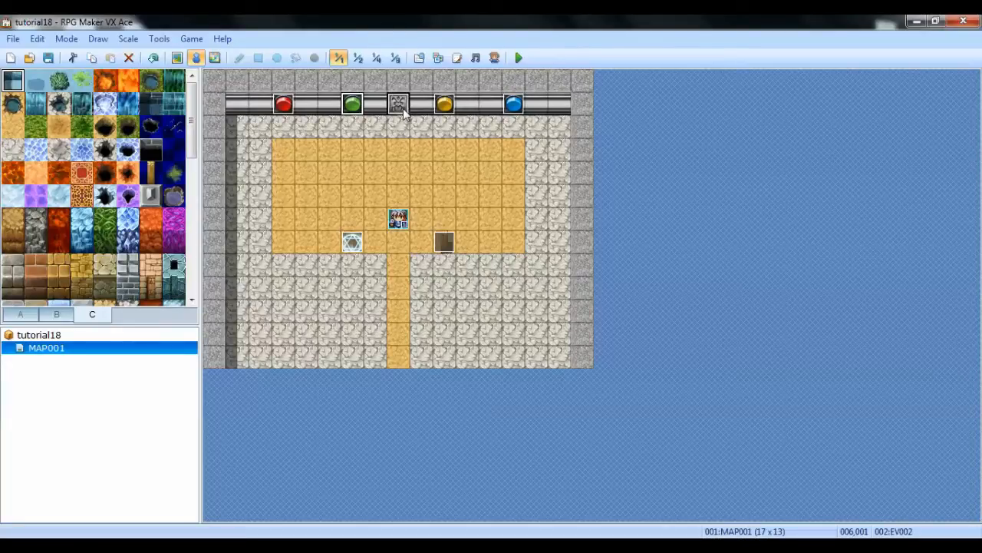
right_click(560, 107)
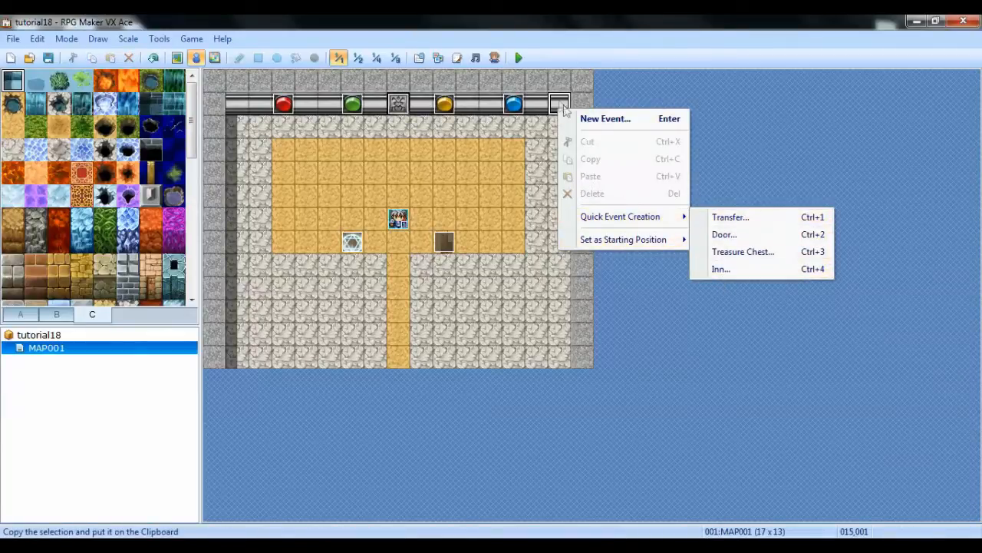
left_click(393, 129)
Add a conditional branch to the stone door event EV006 for variable 0001:Switches equal to 8, without handling for unmet conditions
left_click(399, 107)
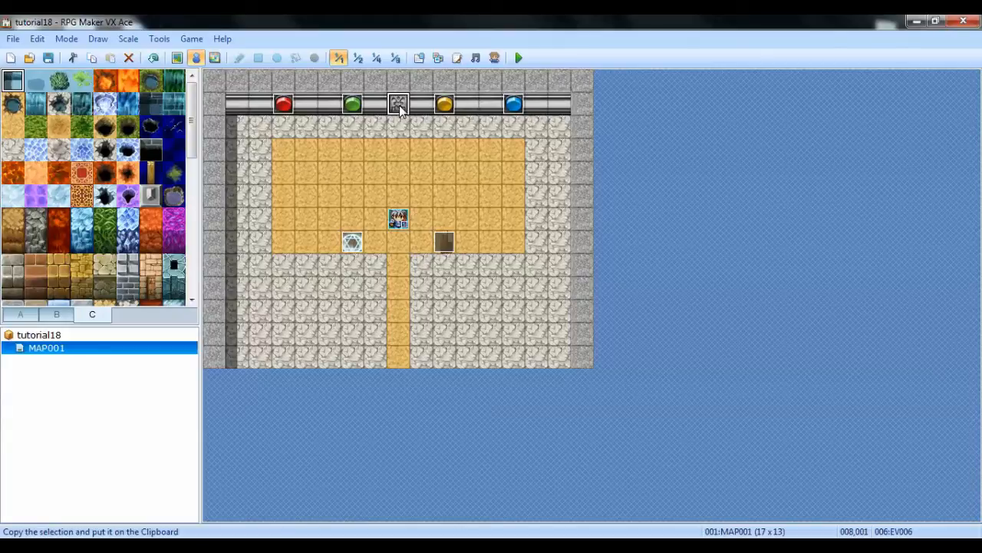
double_click(399, 104)
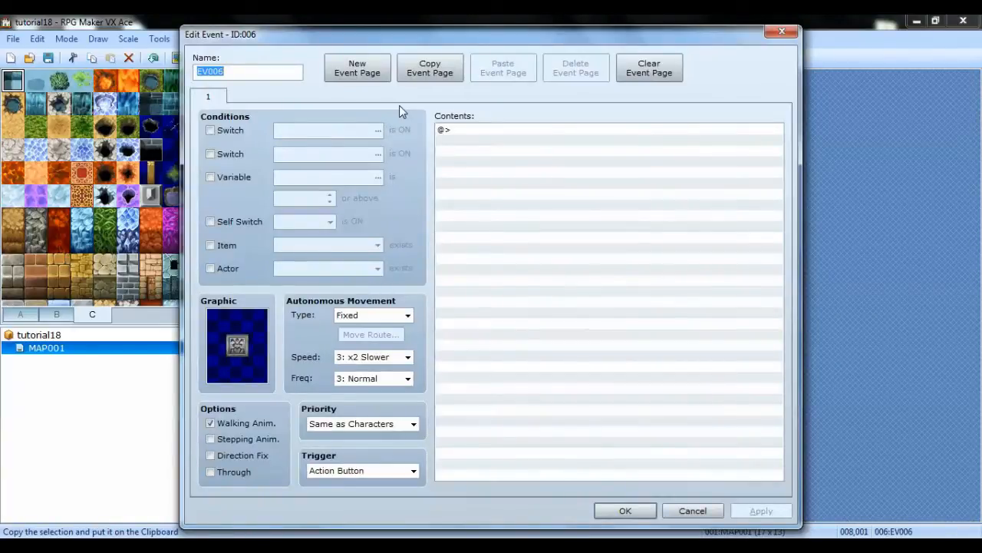
left_click(475, 132)
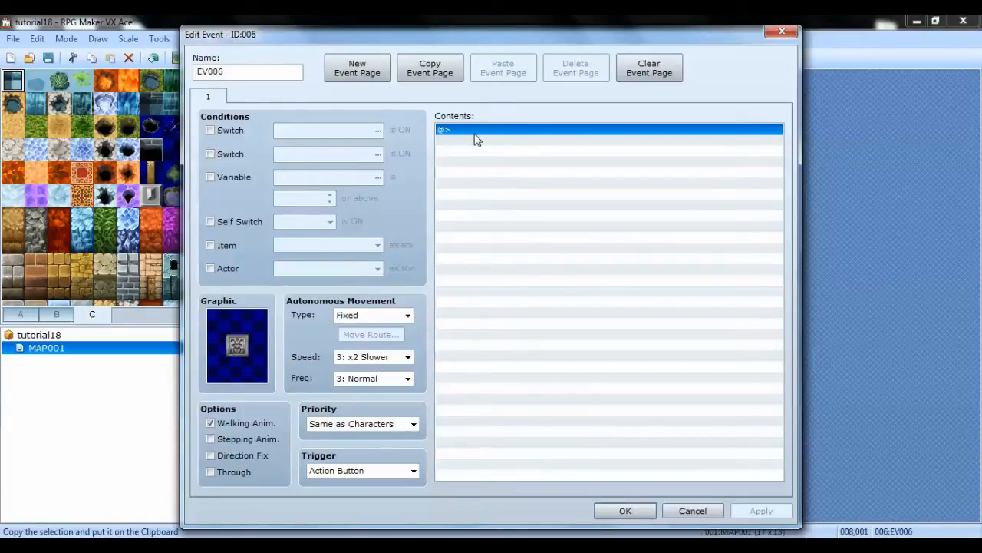
double_click(476, 134)
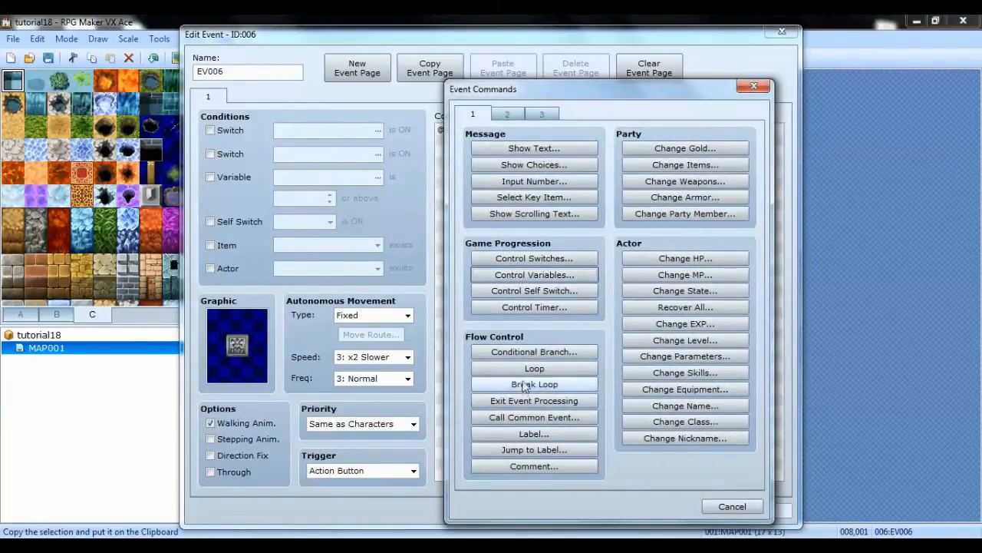
left_click(534, 352)
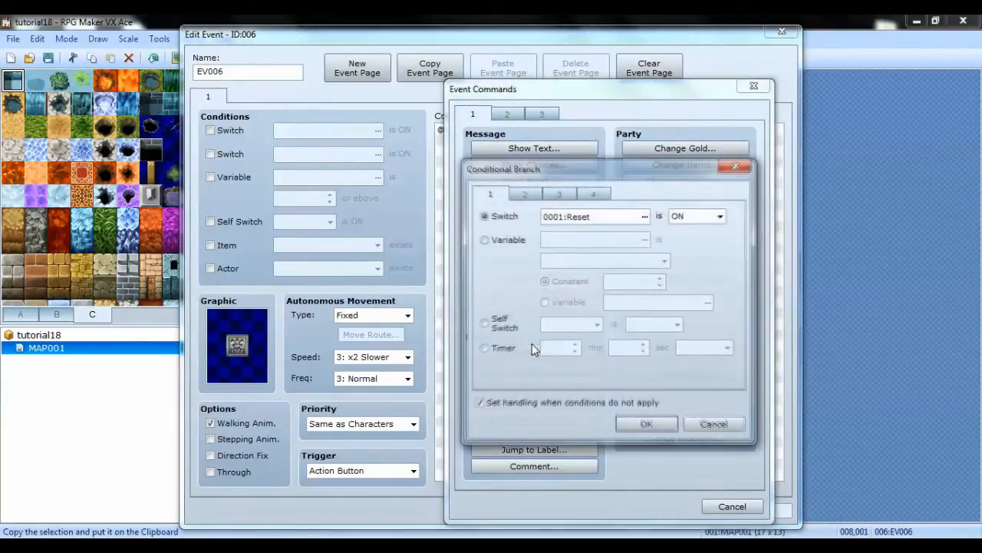
left_click(479, 404)
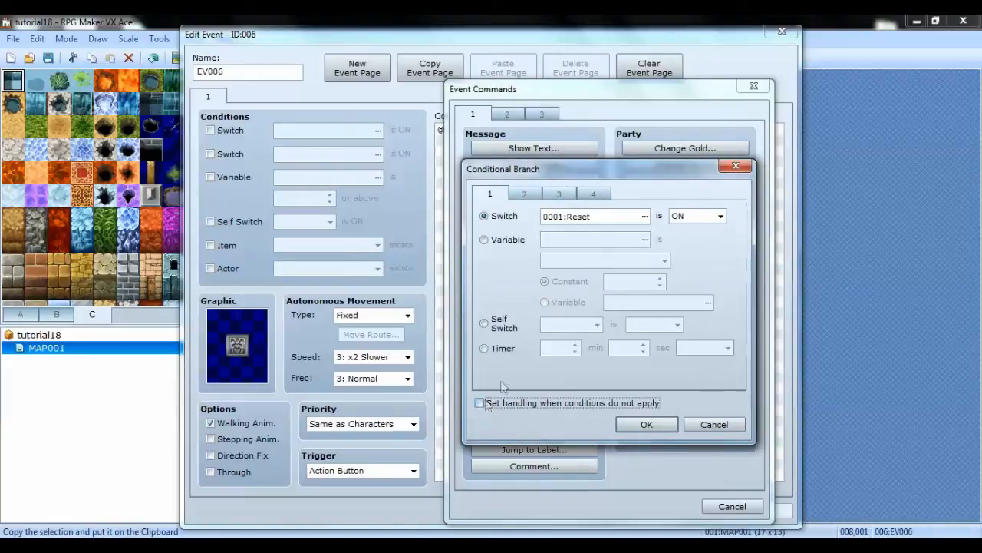
left_click(487, 242)
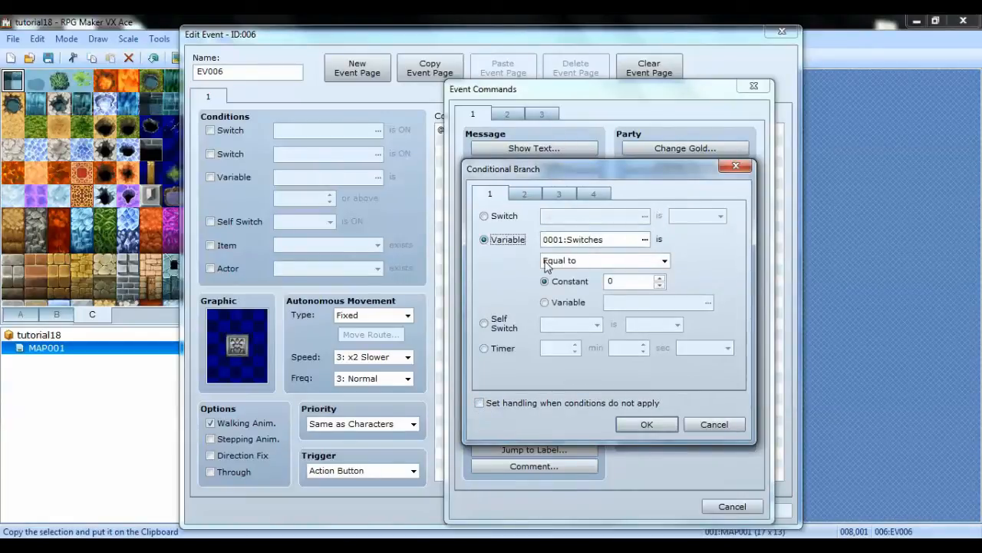
left_click(660, 279)
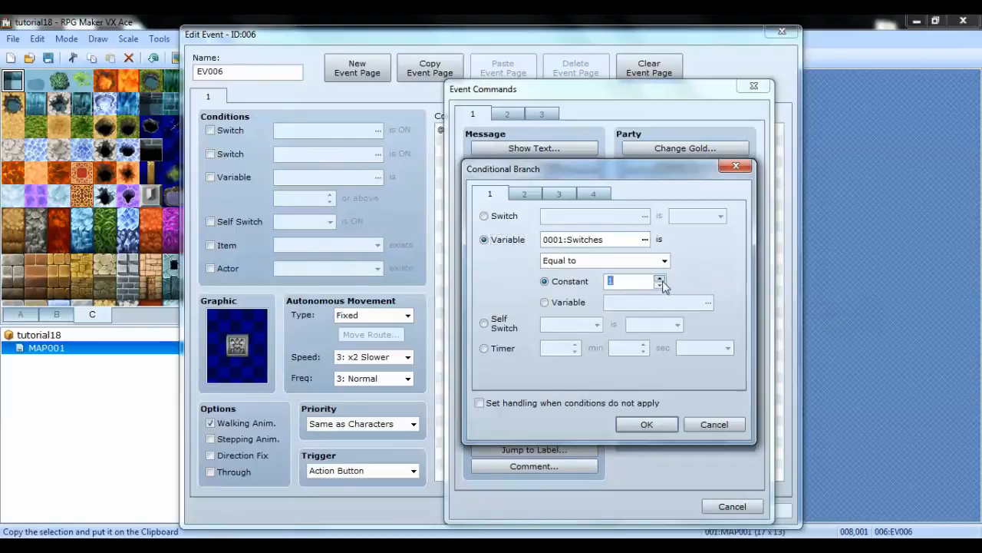
left_click(643, 425)
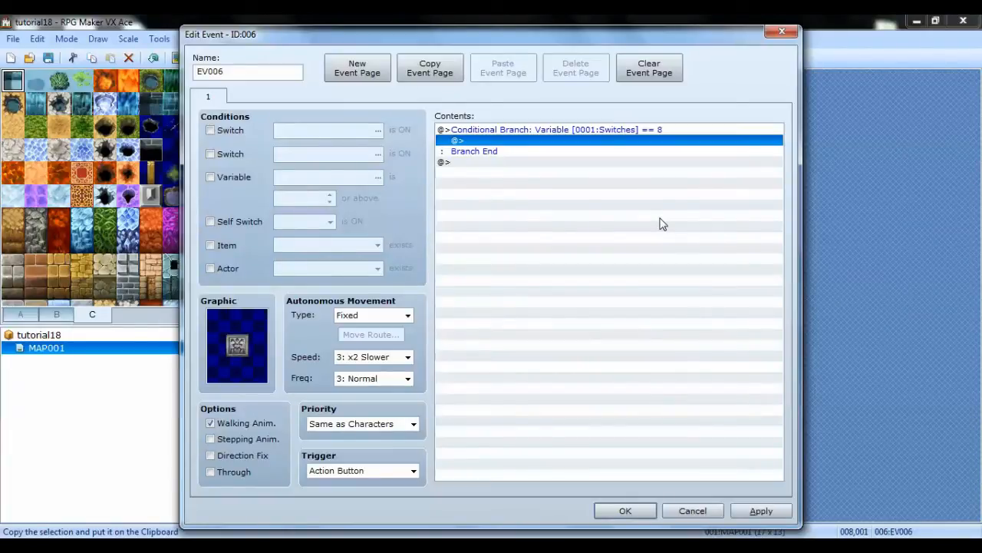
Inside the branch, add a move route for this event: Turn Left, wait 3 frames, Turn Right, wait 3 frames, Turn Up
double_click(534, 146)
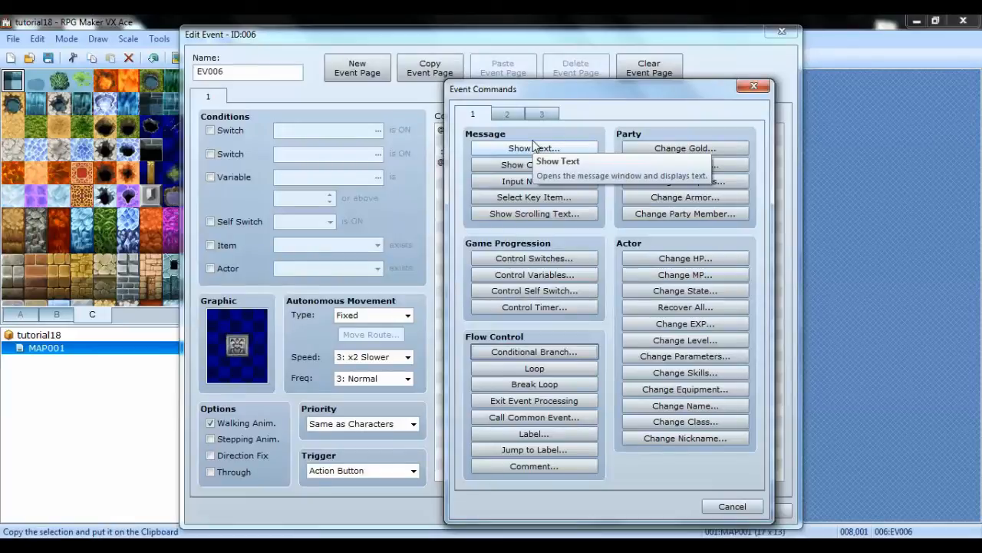
left_click(507, 113)
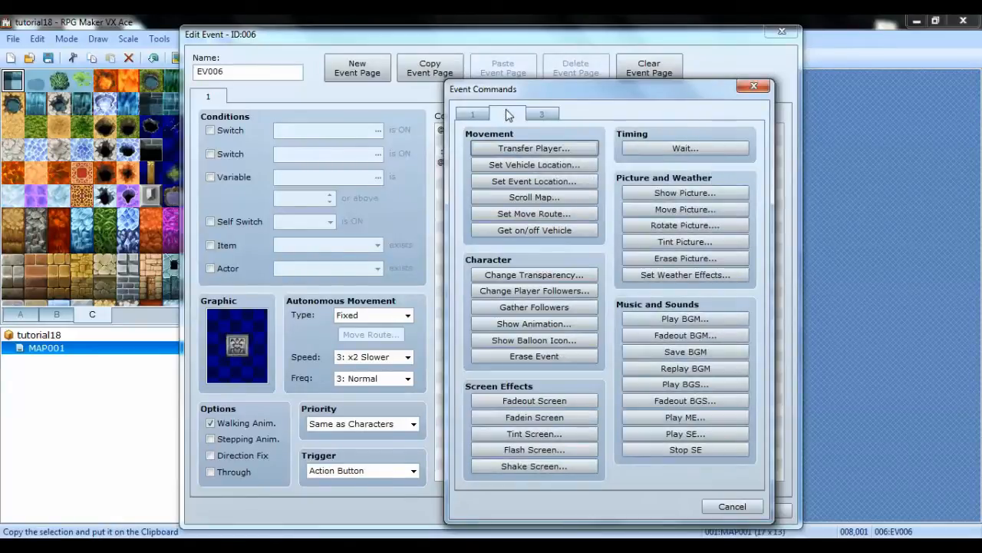
left_click(537, 213)
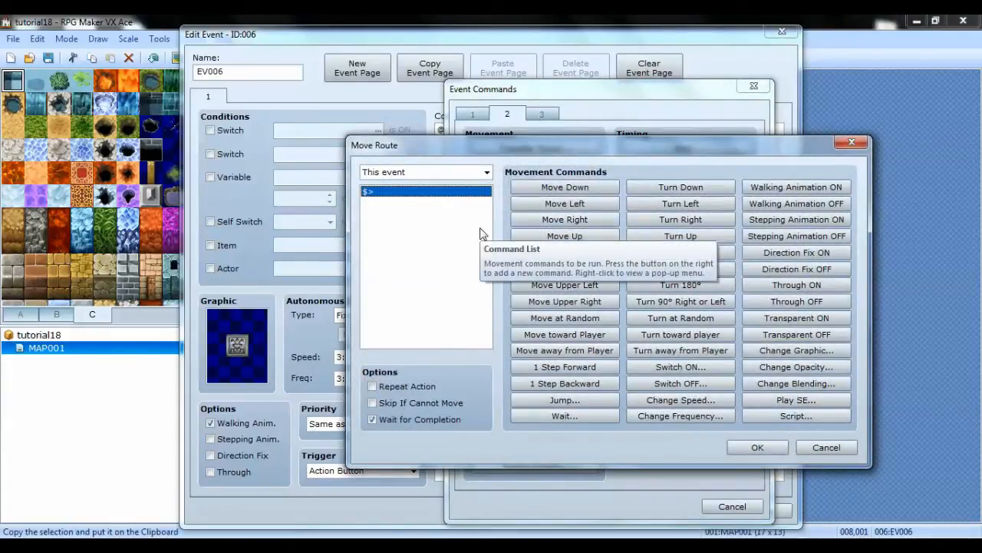
left_click(695, 206)
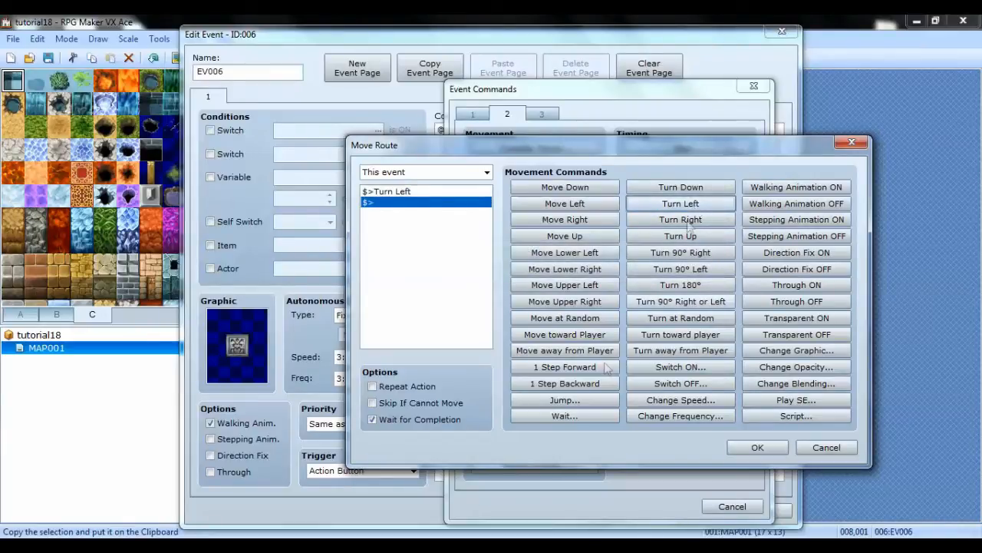
left_click(565, 416)
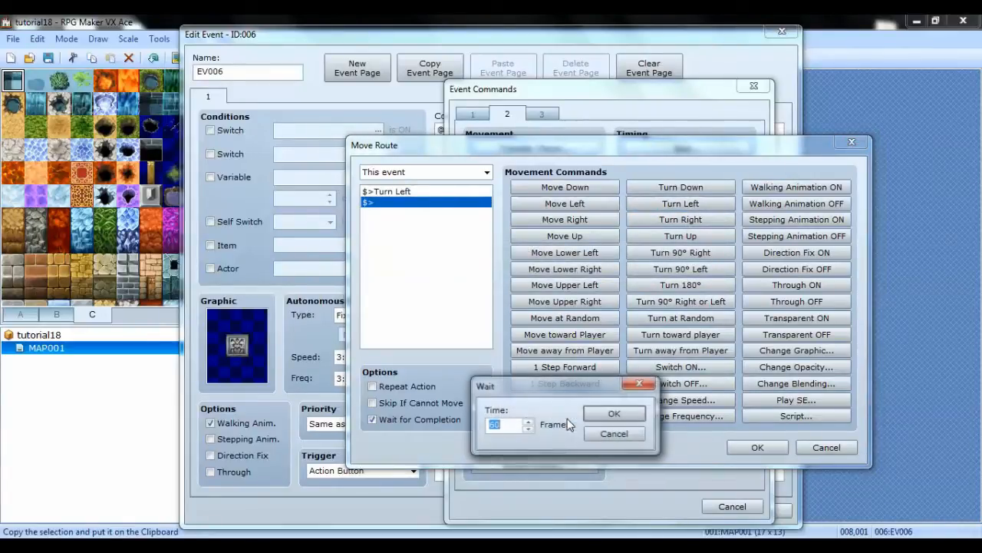
type("3")
key("Return")
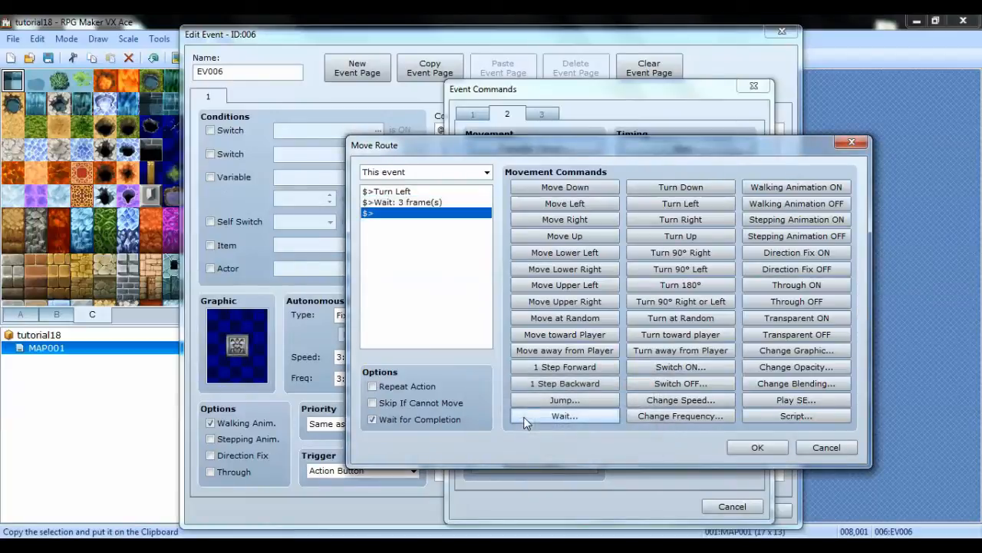
left_click(680, 220)
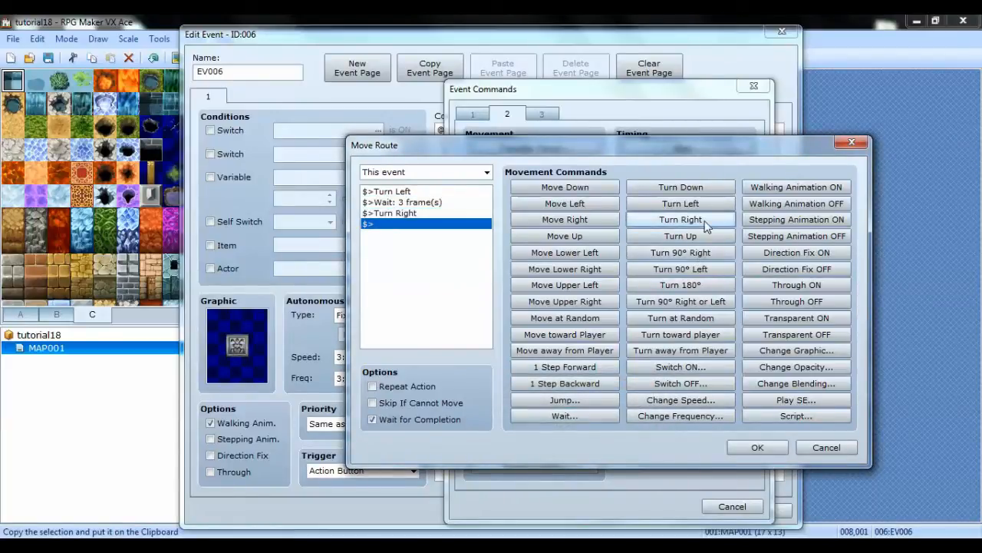
left_click(525, 422)
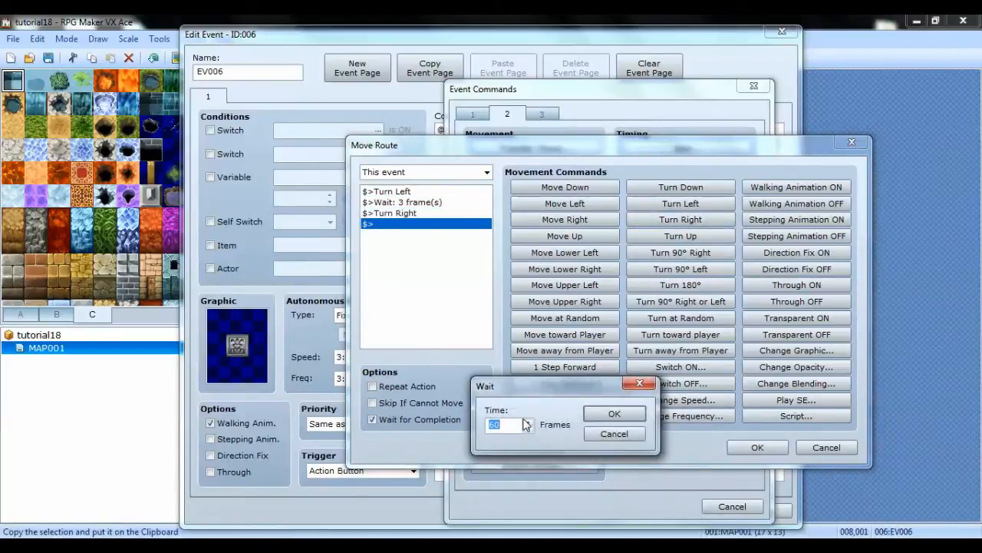
type("3")
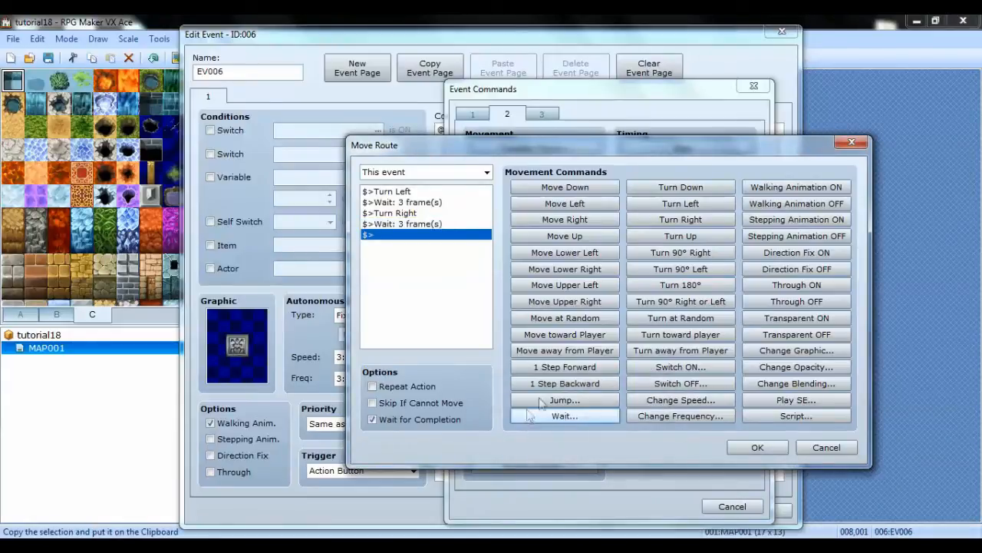
left_click(673, 238)
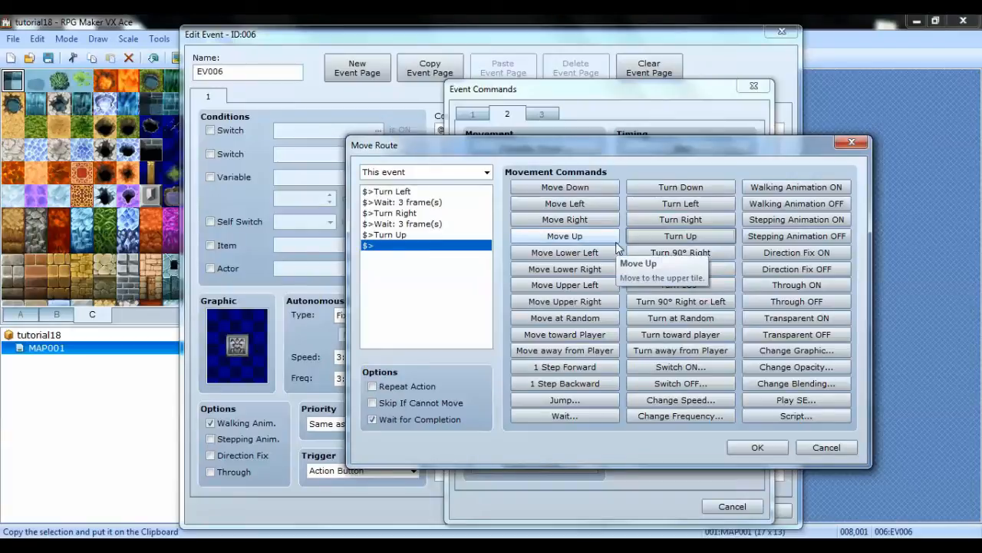
left_click(748, 448)
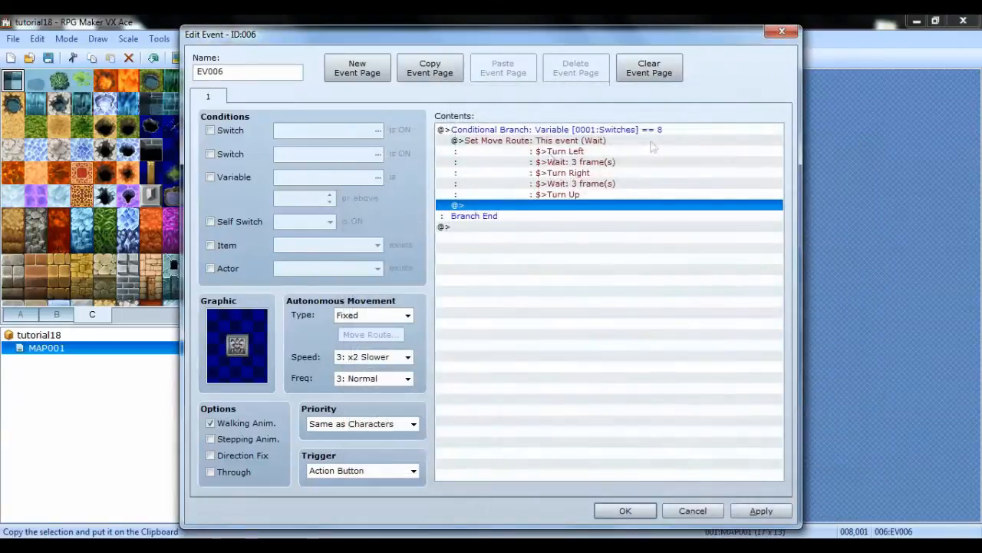
Add a Play SE command after the move route with the sound Close3 at 65% pitch, previewing the sound
double_click(532, 206)
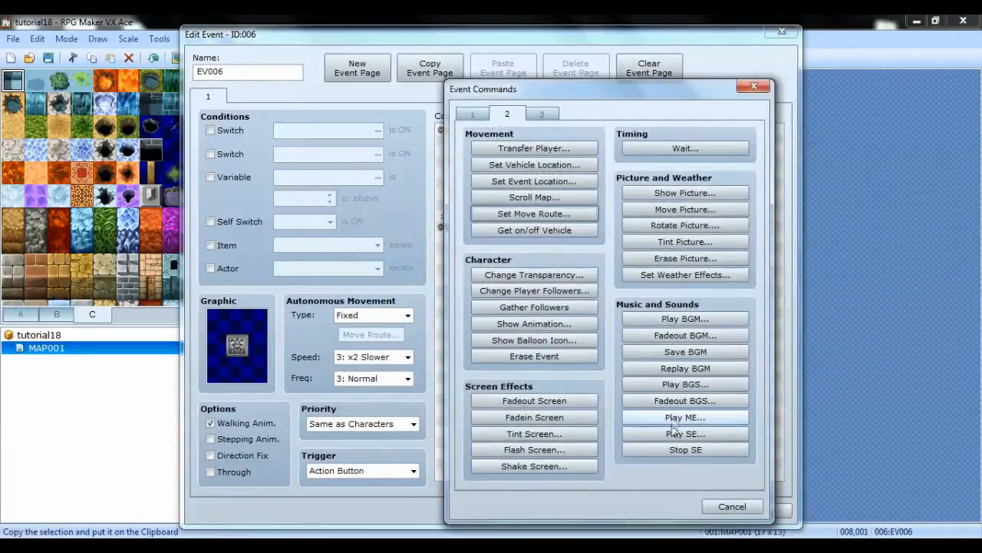
left_click(669, 434)
left_click_drag(630, 198, 630, 226)
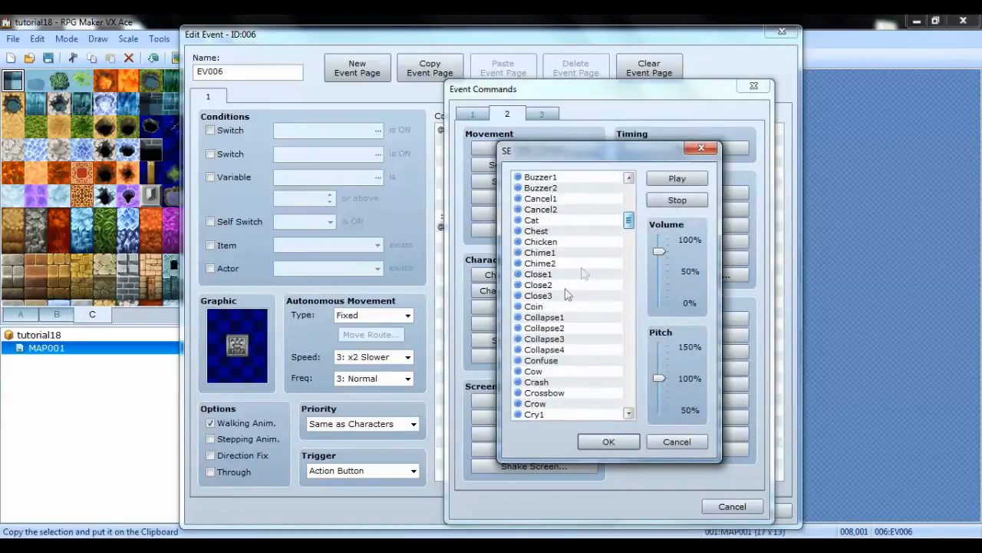
left_click(561, 297)
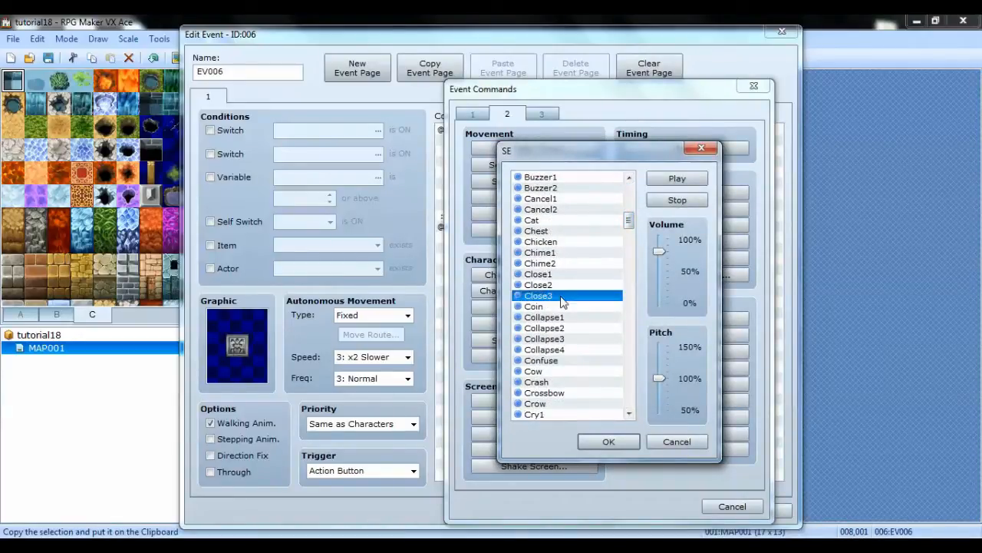
left_click(678, 179)
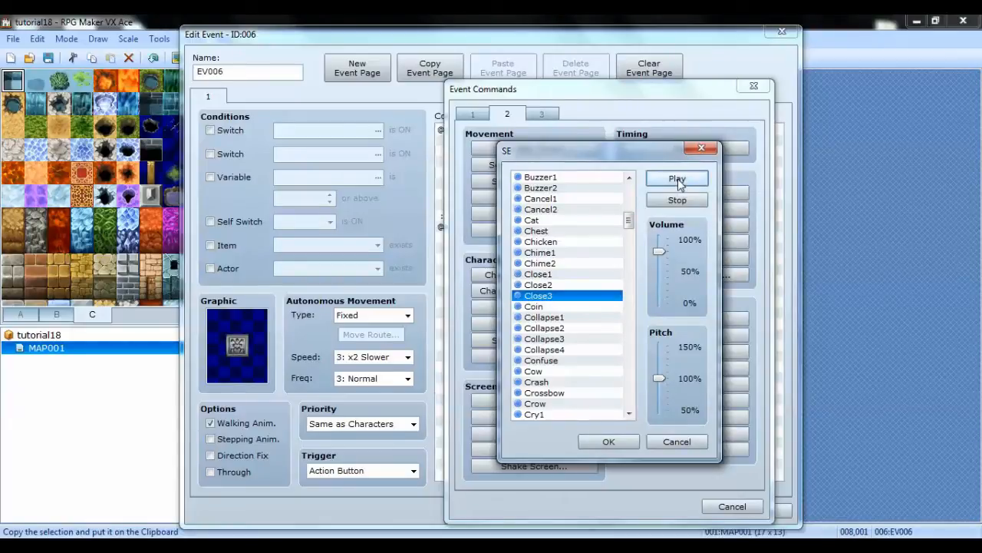
left_click_drag(659, 378, 664, 392)
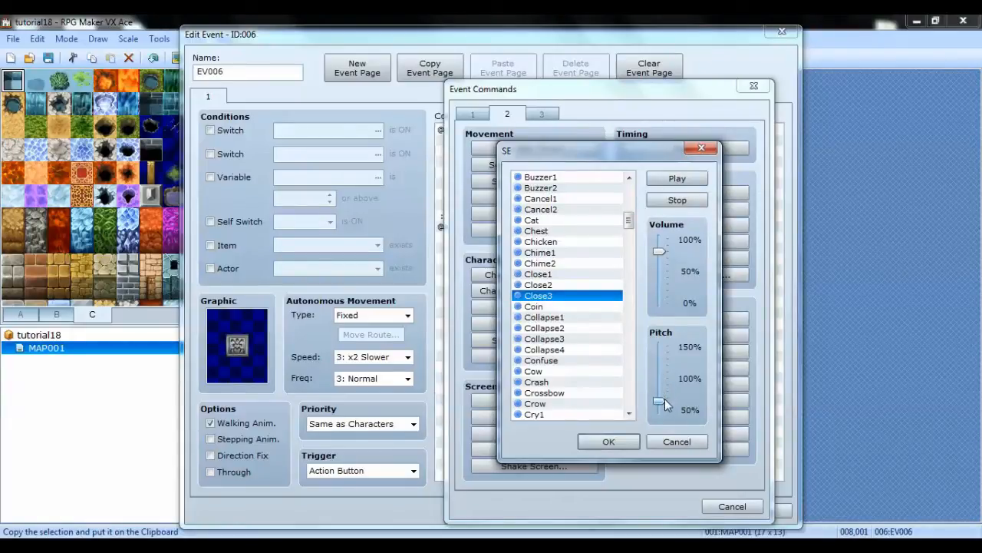
left_click(678, 179)
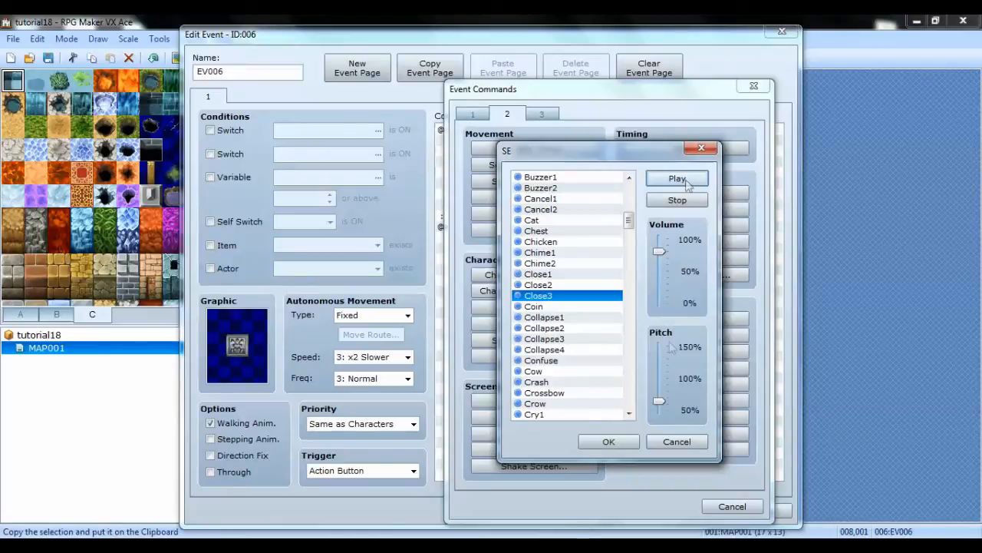
left_click(607, 441)
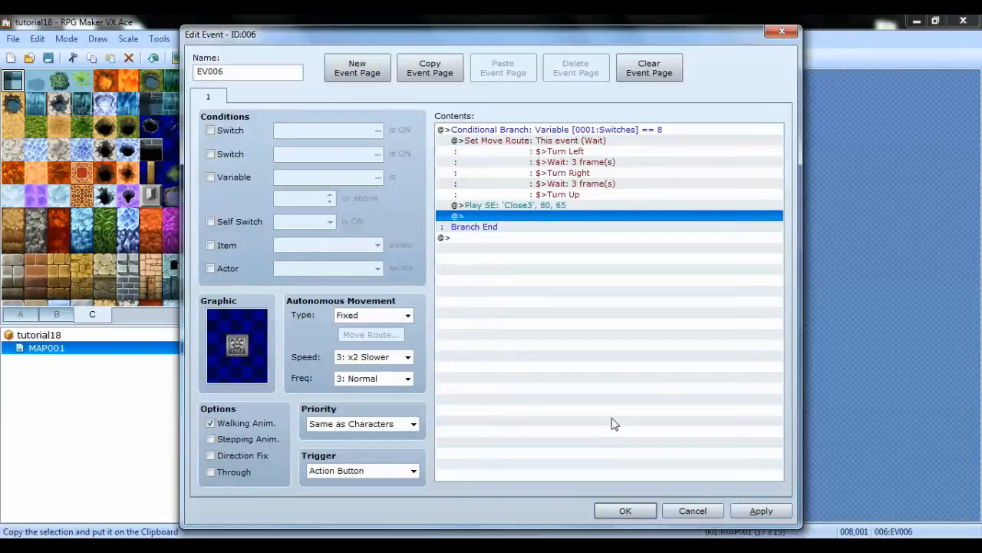
Add a command after the sound effect that turns self switch A ON
double_click(538, 218)
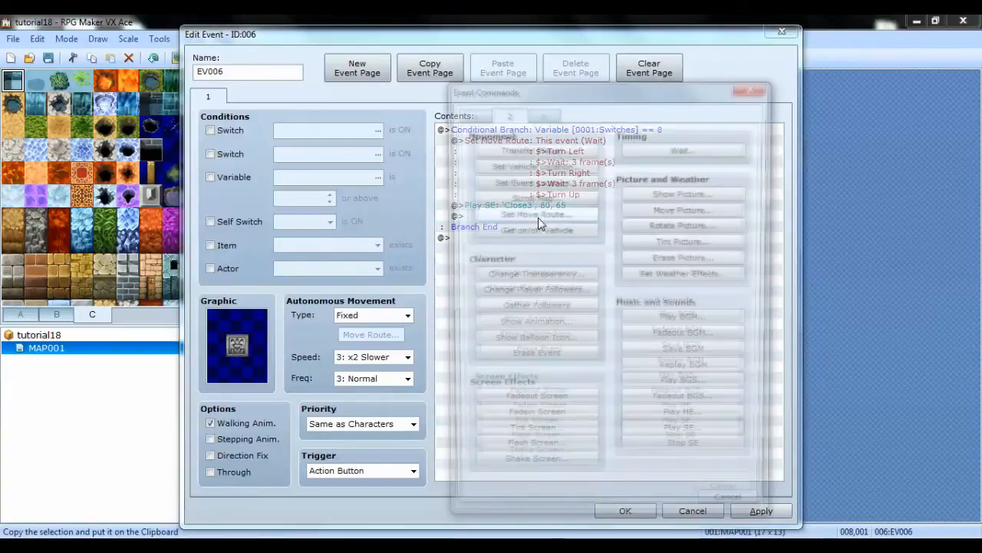
left_click(473, 114)
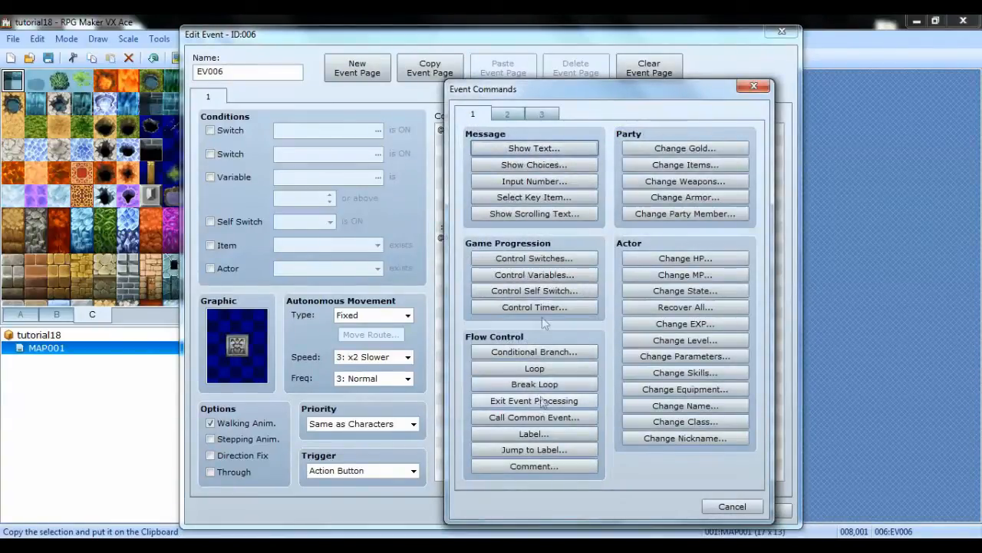
left_click(542, 289)
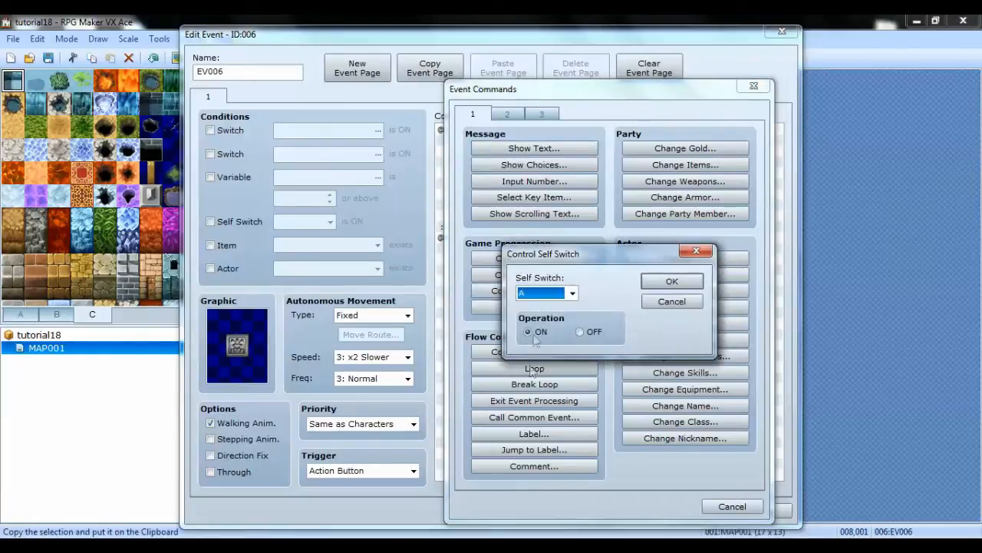
left_click(666, 282)
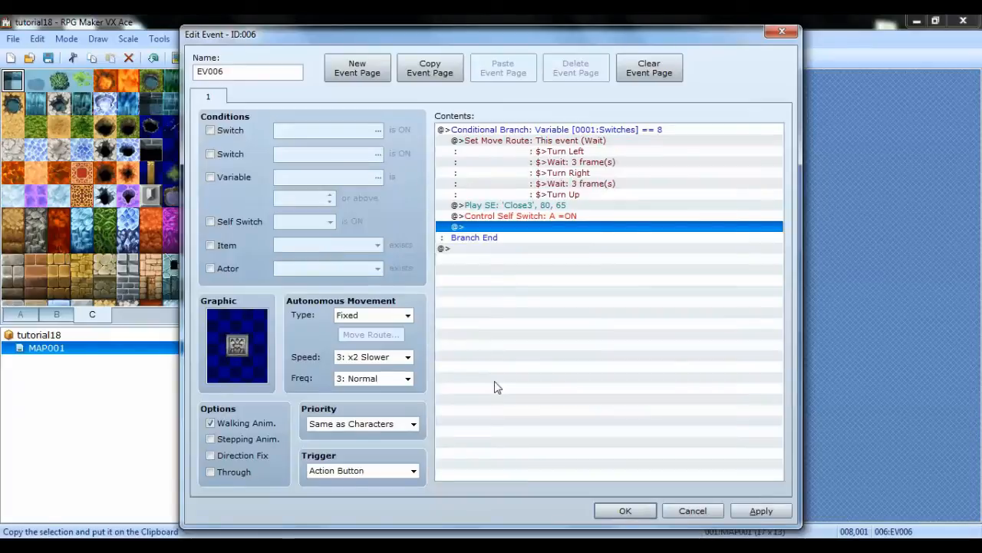
Add a Control Switches command inside the branch, after the self switch, that turns 0002:Door Opened ON
double_click(526, 229)
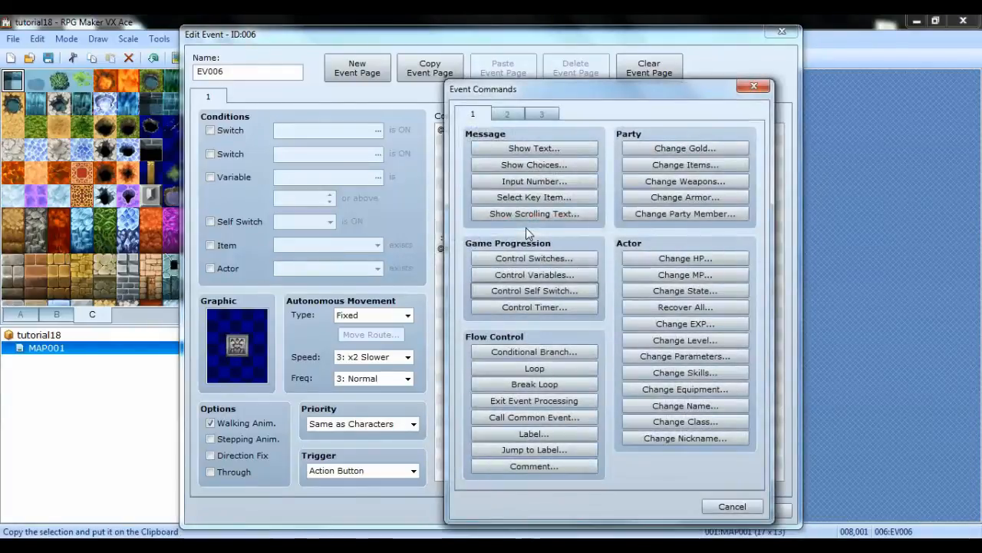
left_click(539, 261)
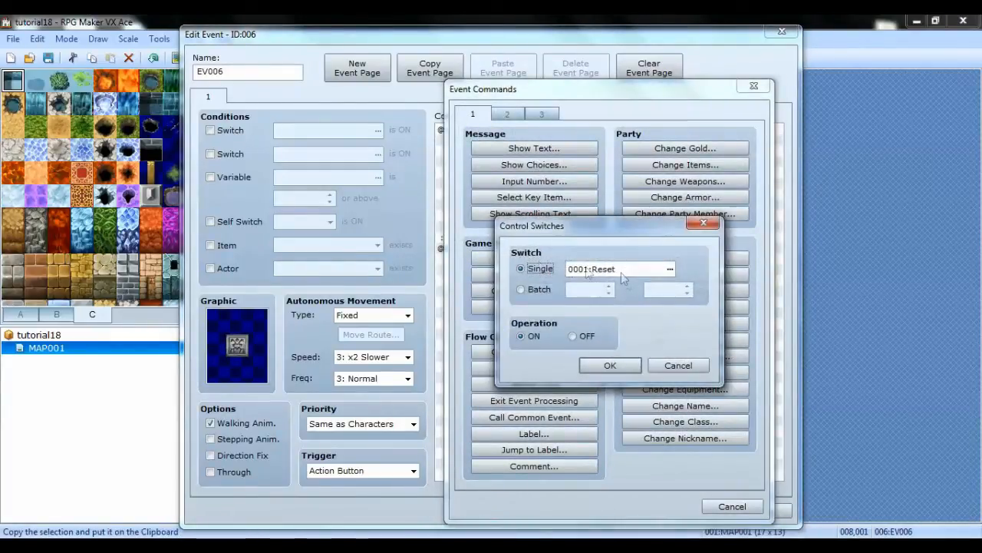
left_click(666, 270)
right_click(663, 214)
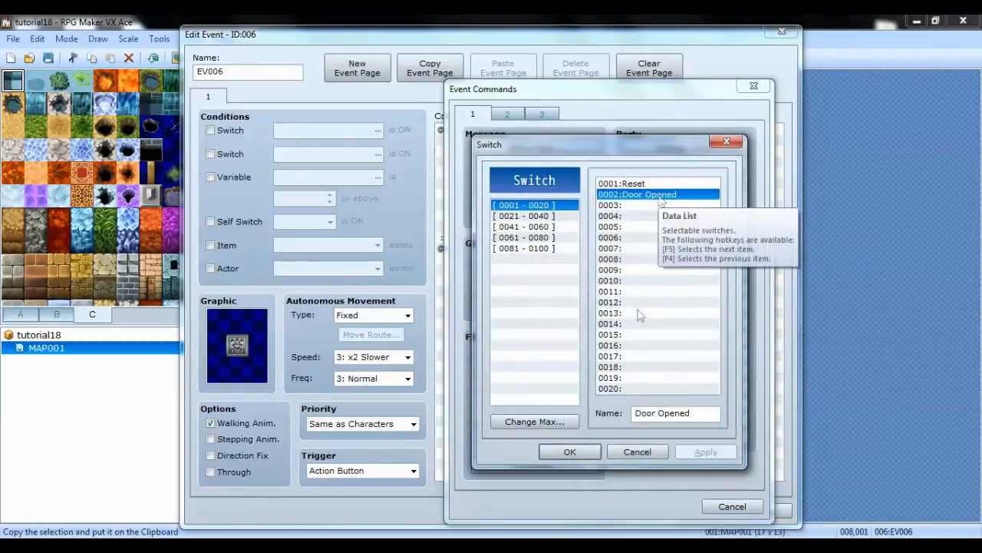
left_click(585, 450)
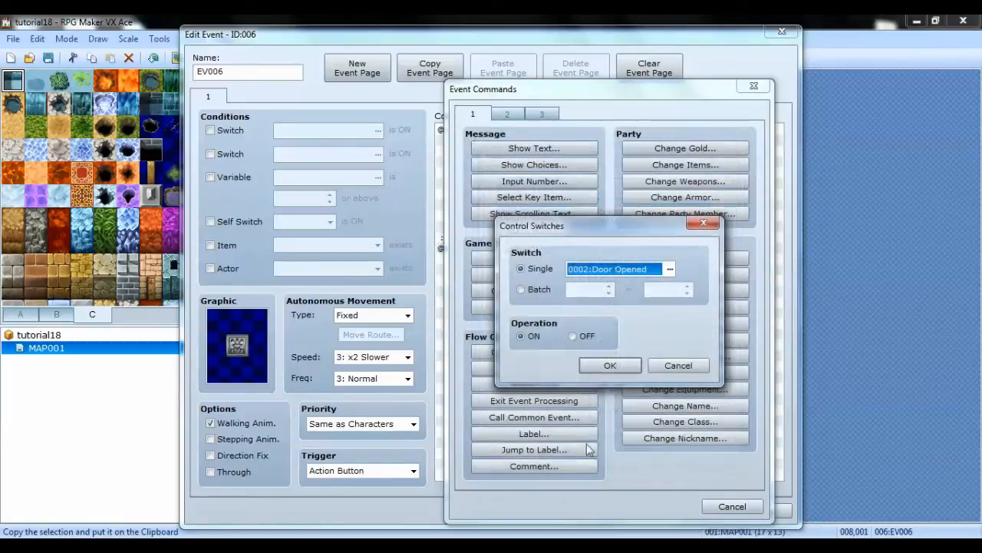
left_click(603, 366)
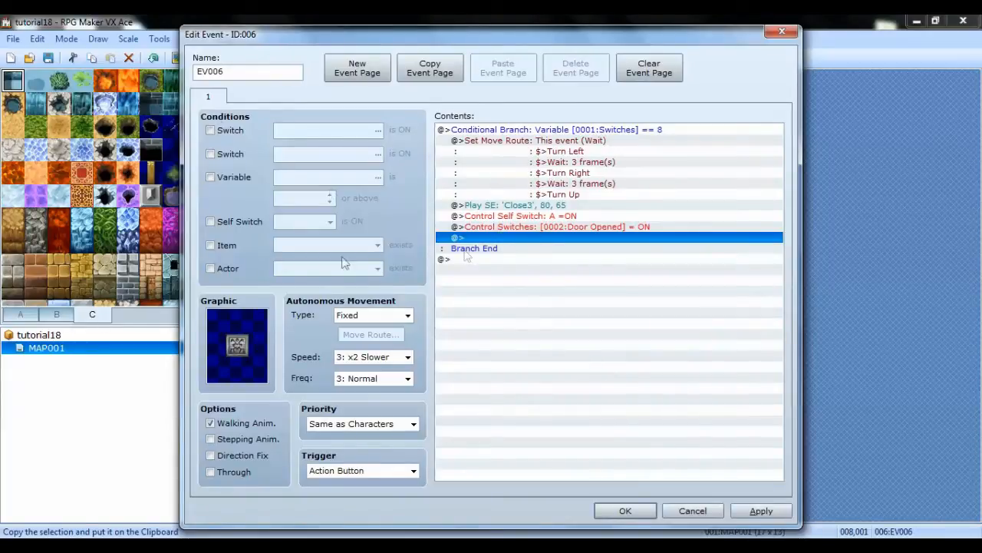
Set the stone door event's trigger to Parallel Process
mouse_move(413, 473)
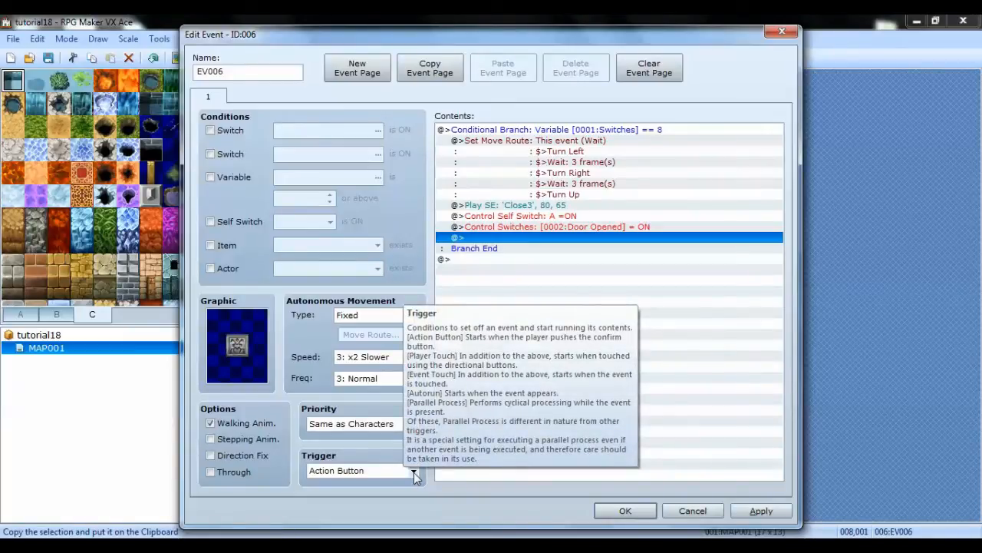
left_click(414, 472)
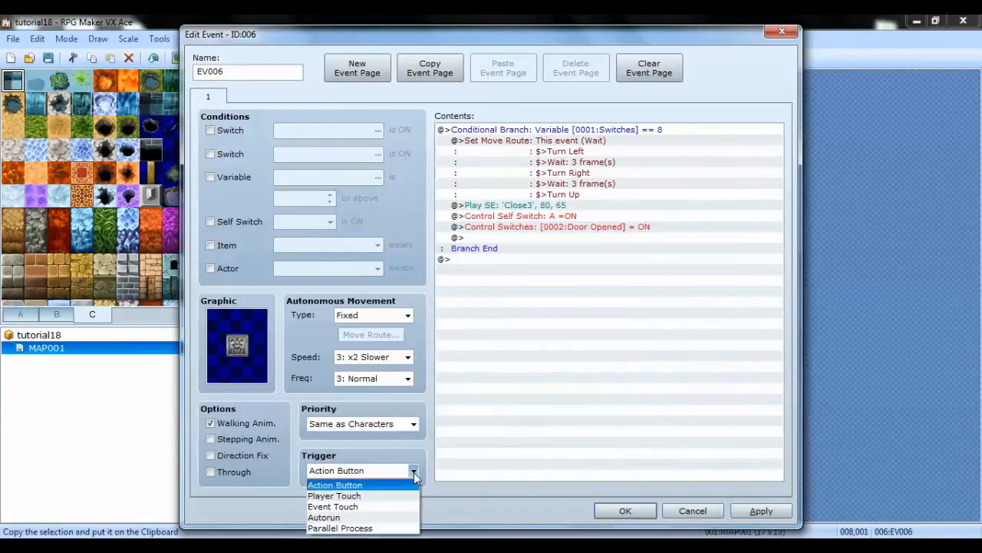
left_click(392, 528)
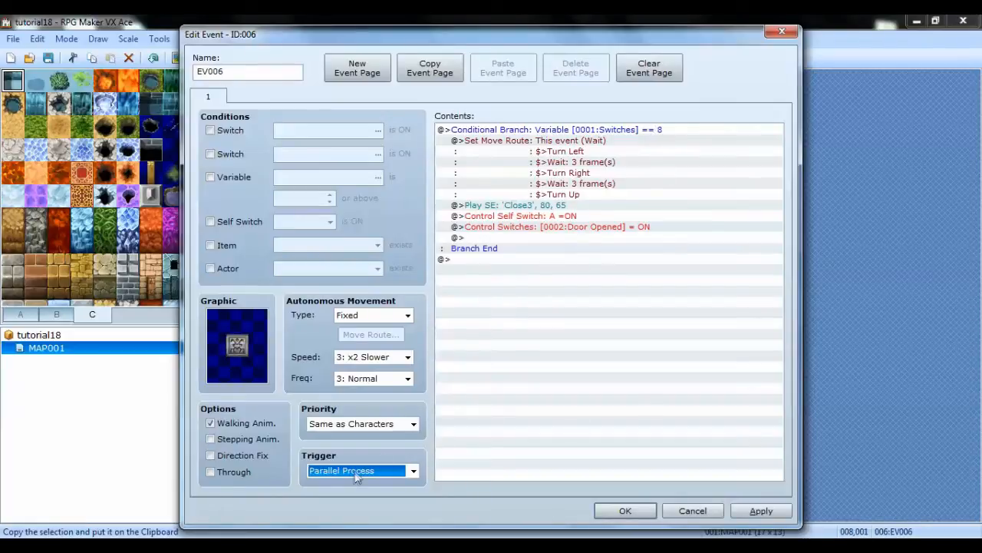
Try the Action Button and Autorun triggers on the door event, and return it to Parallel Process
left_click(414, 470)
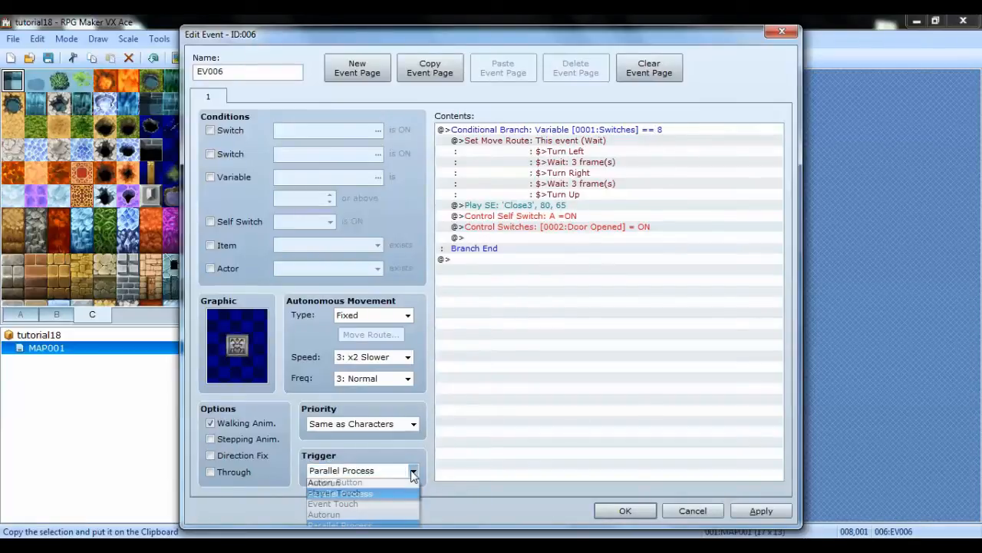
left_click(338, 484)
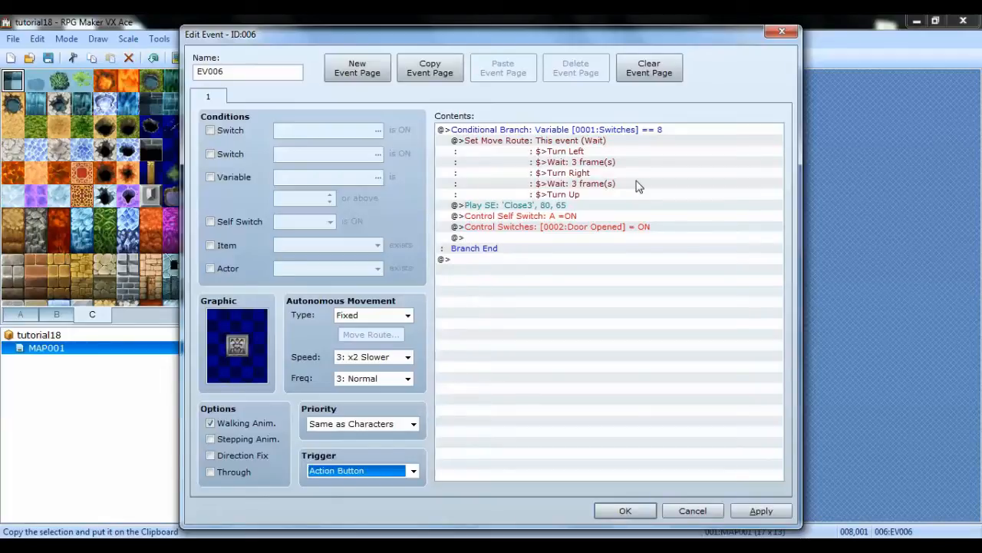
left_click(414, 471)
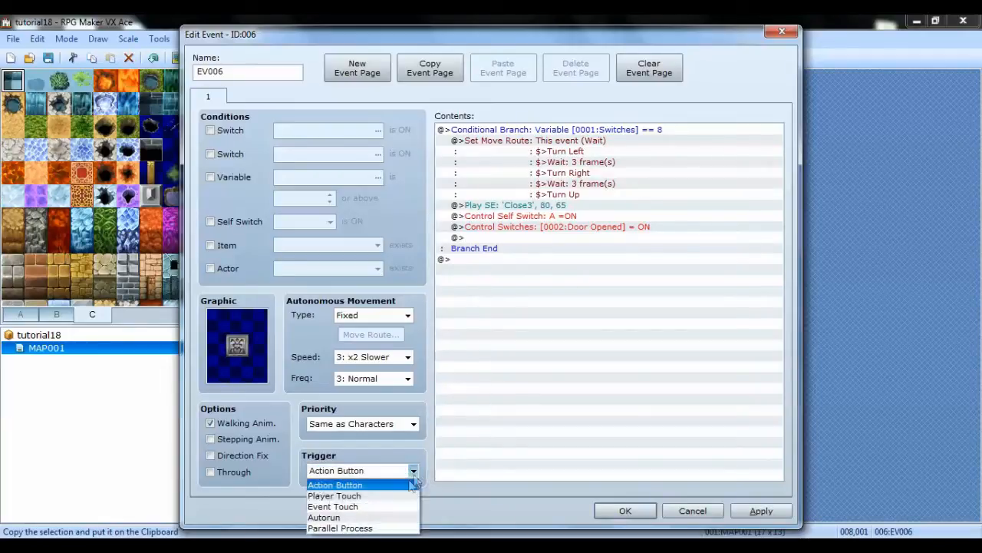
left_click(368, 518)
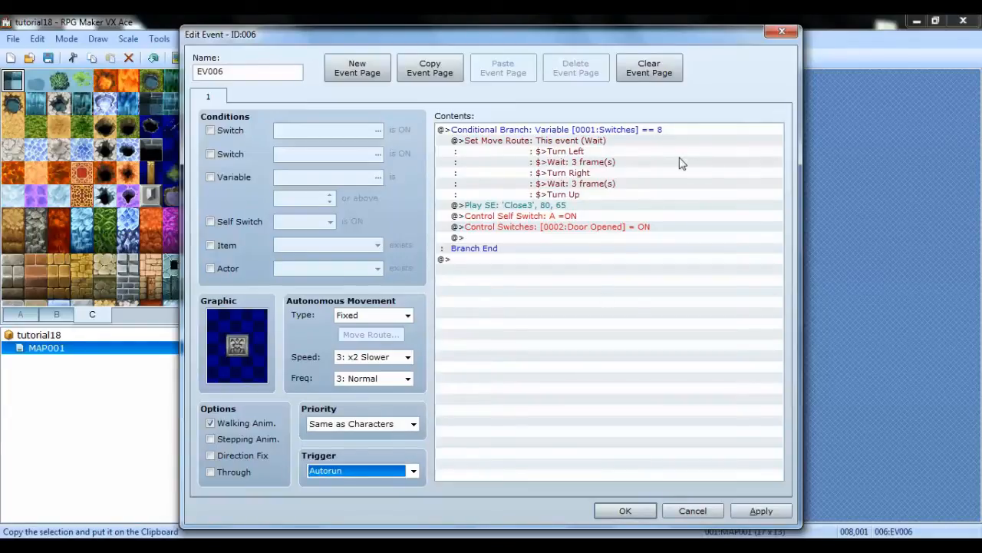
left_click(413, 471)
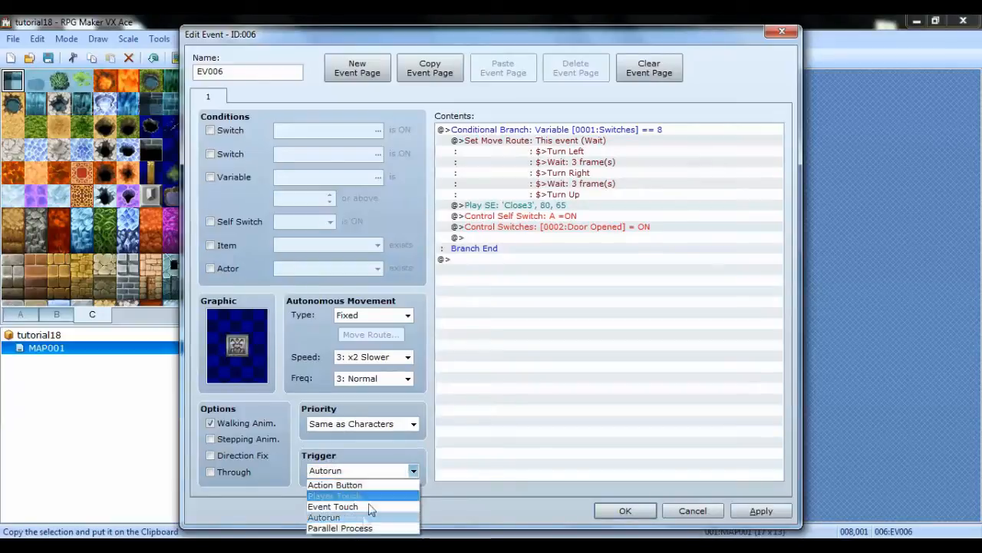
left_click(365, 529)
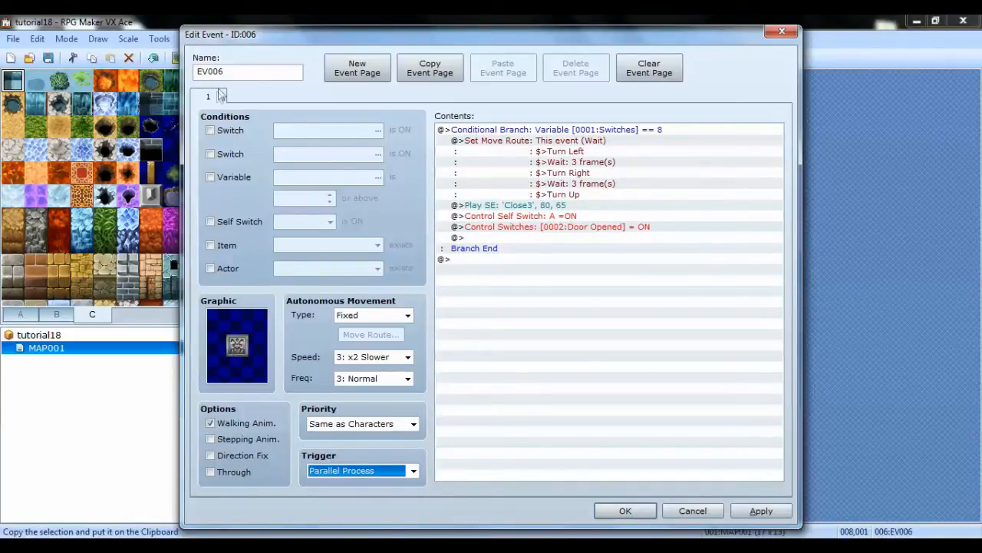
Add a second page to the door event with no graphic, conditioned on self switch A being ON, and save the event
left_click(361, 68)
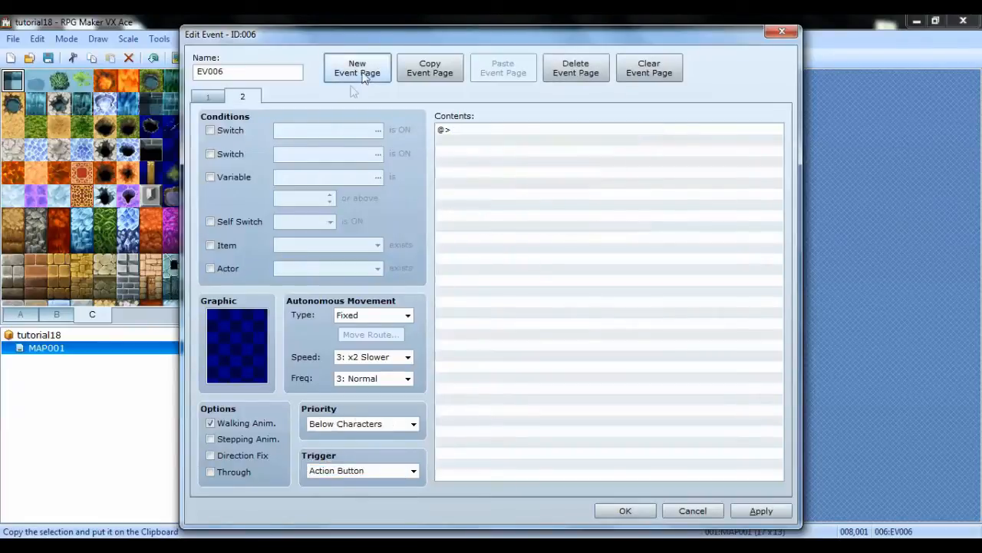
left_click(210, 221)
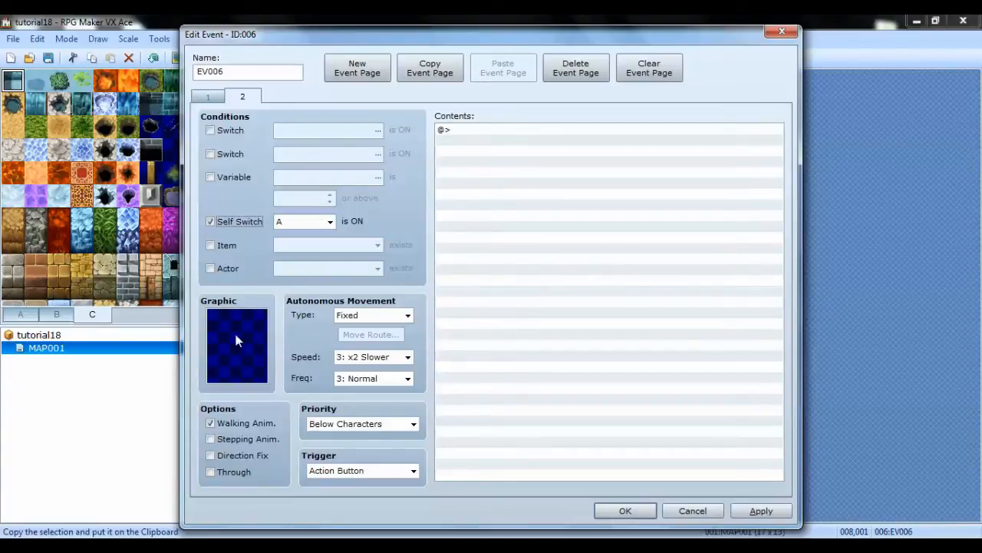
left_click(626, 511)
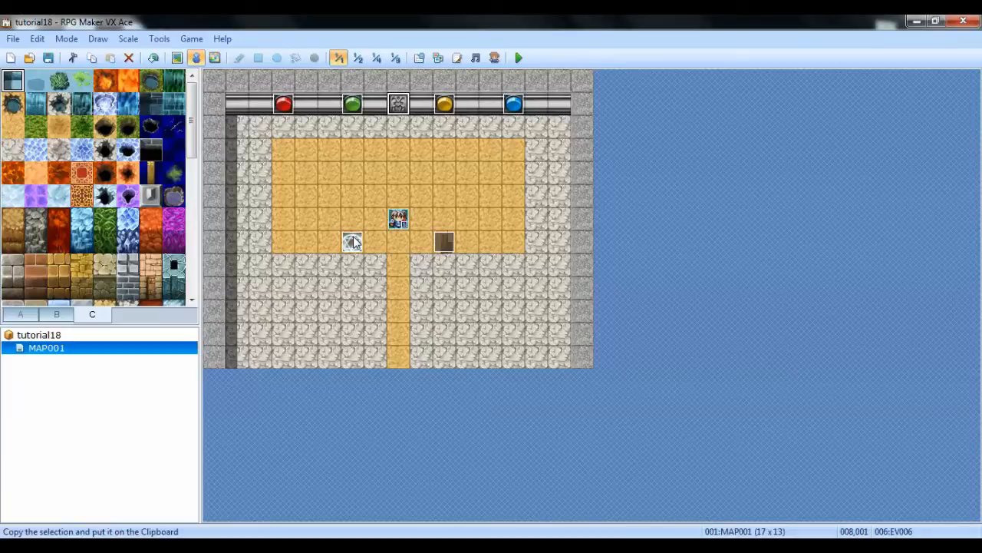
Open the hexagram event EV001, keep the first white !Hexagram sprite in the third row, and set the trigger to Player Touch
double_click(352, 243)
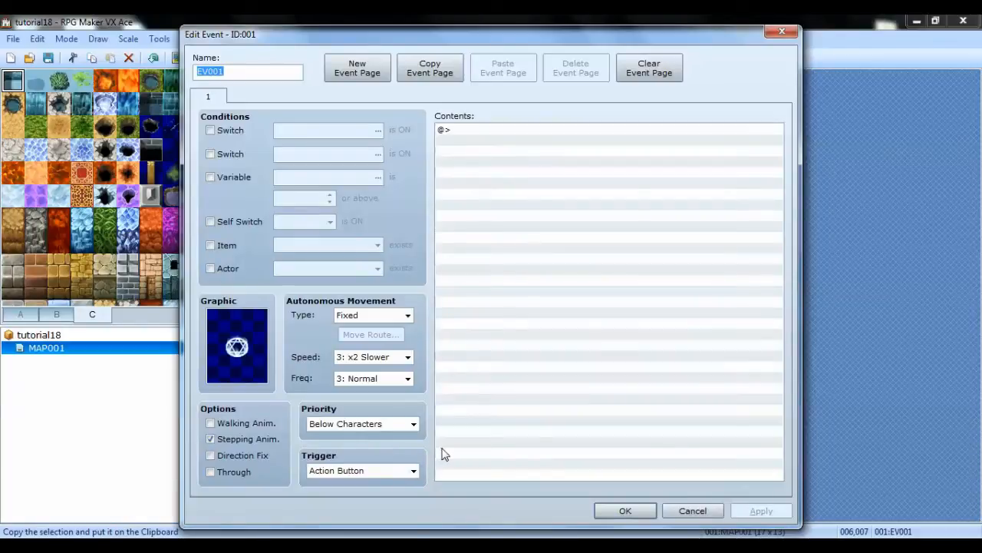
double_click(237, 346)
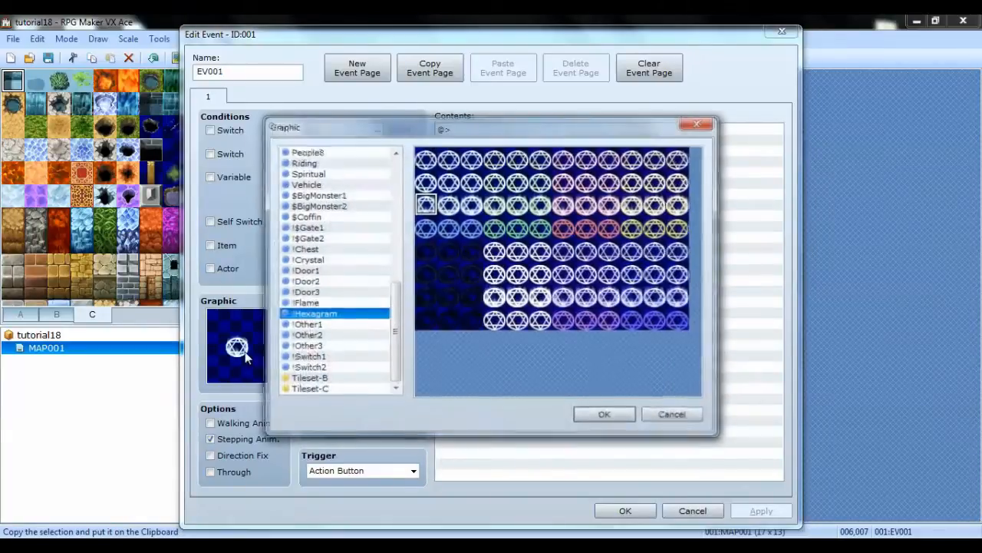
left_click(457, 209)
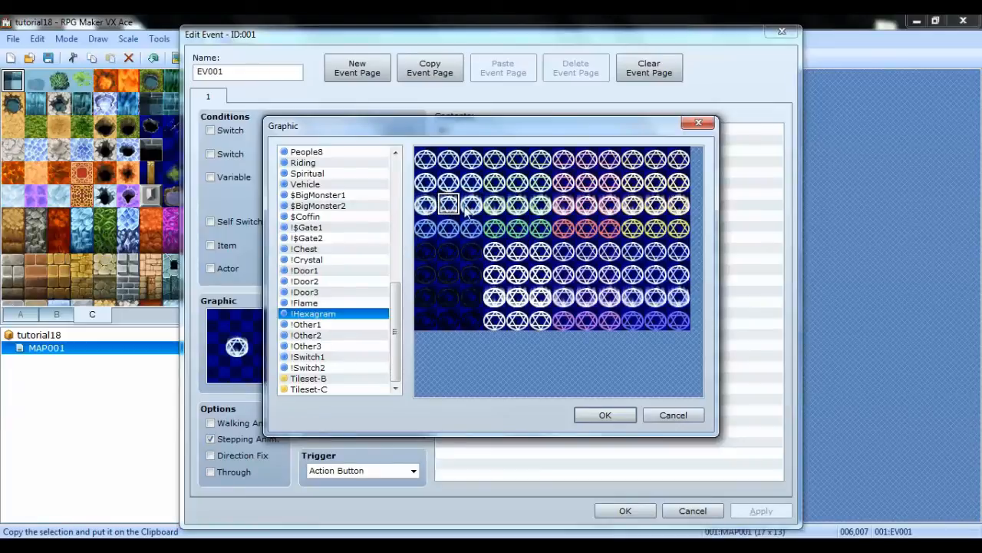
left_click(428, 209)
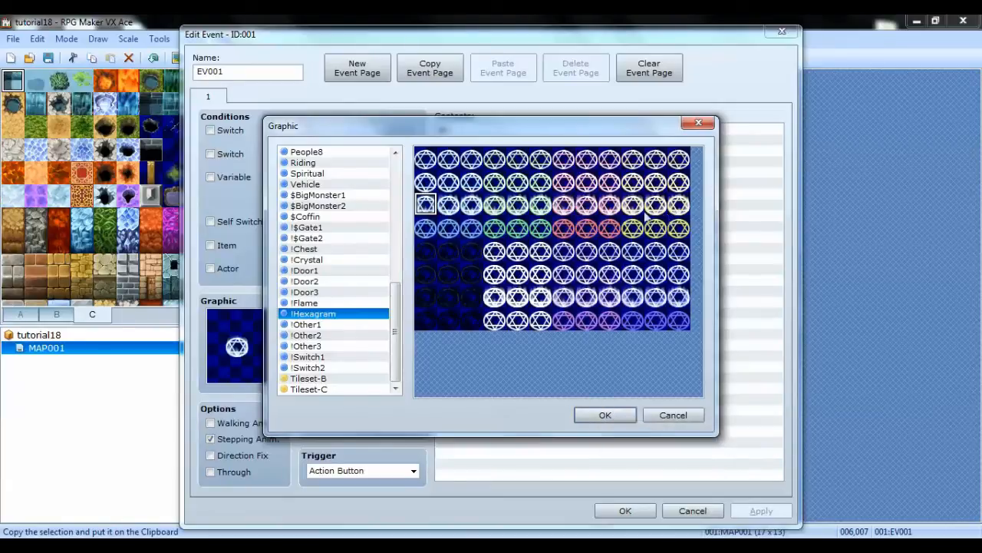
left_click(608, 414)
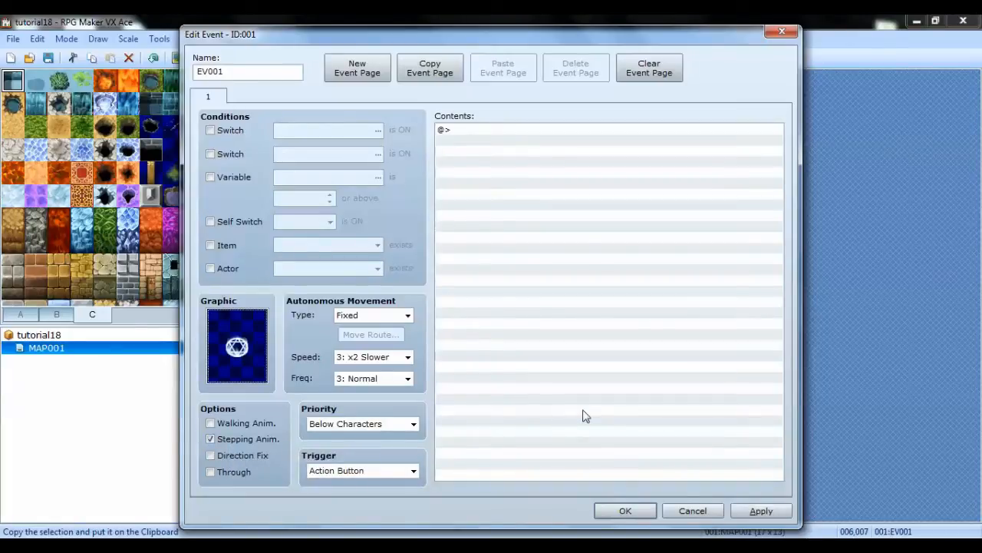
left_click(414, 471)
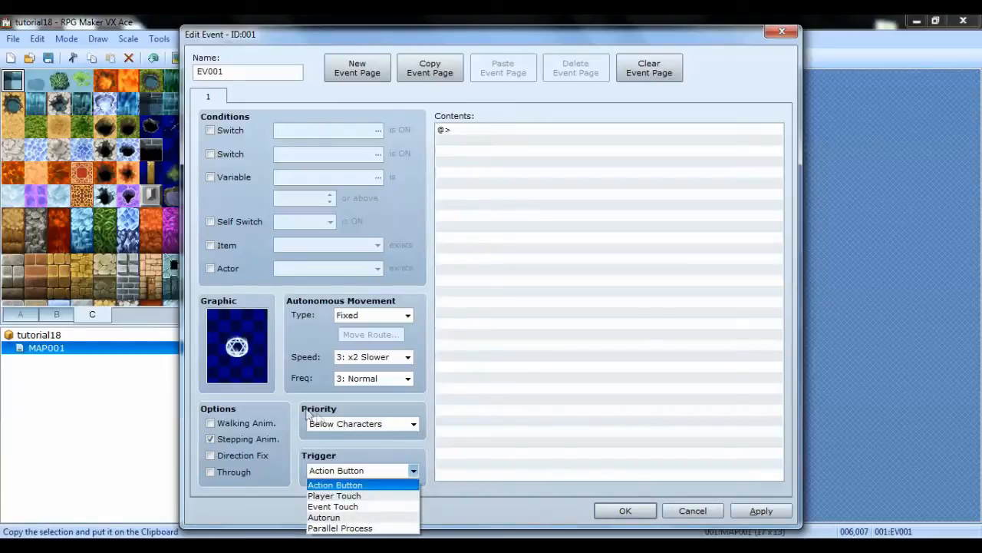
left_click(358, 495)
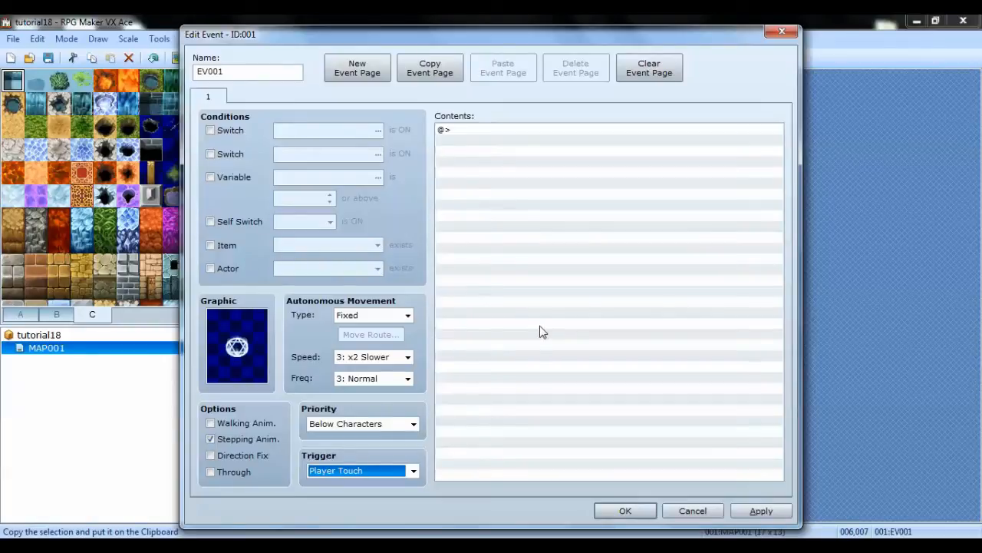
Add a second page to EV001 with the condition that variable 0001:Switches is 1 or above
left_click(338, 77)
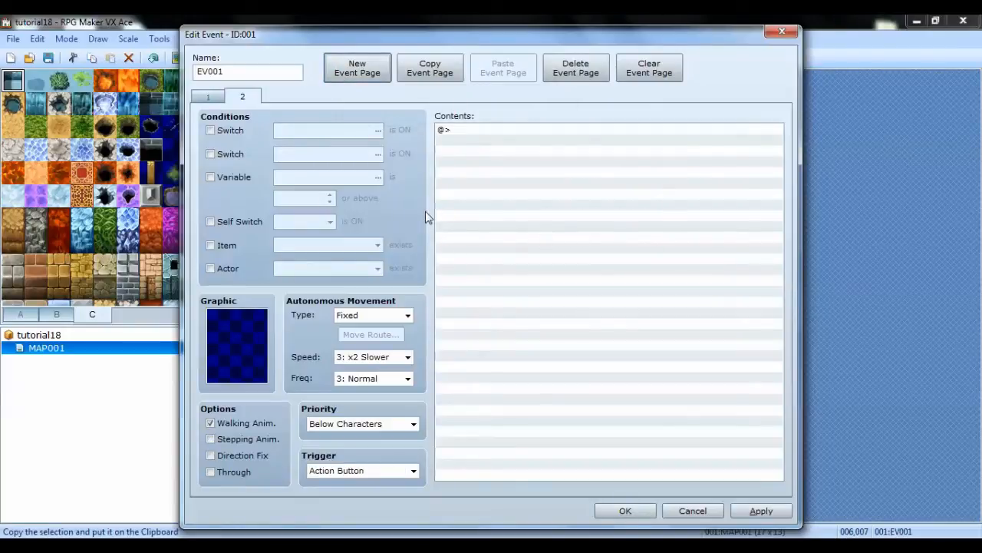
mouse_move(427, 218)
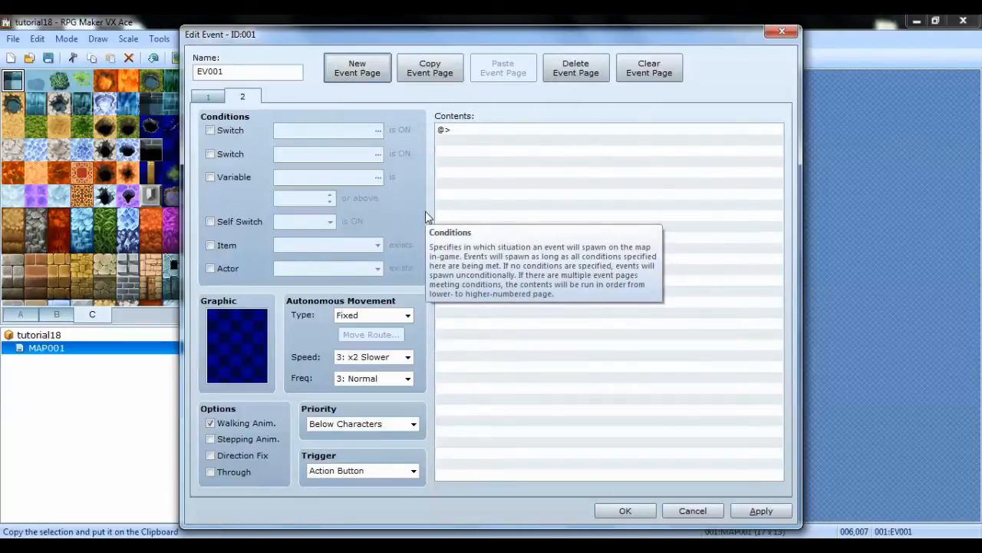
mouse_move(252, 347)
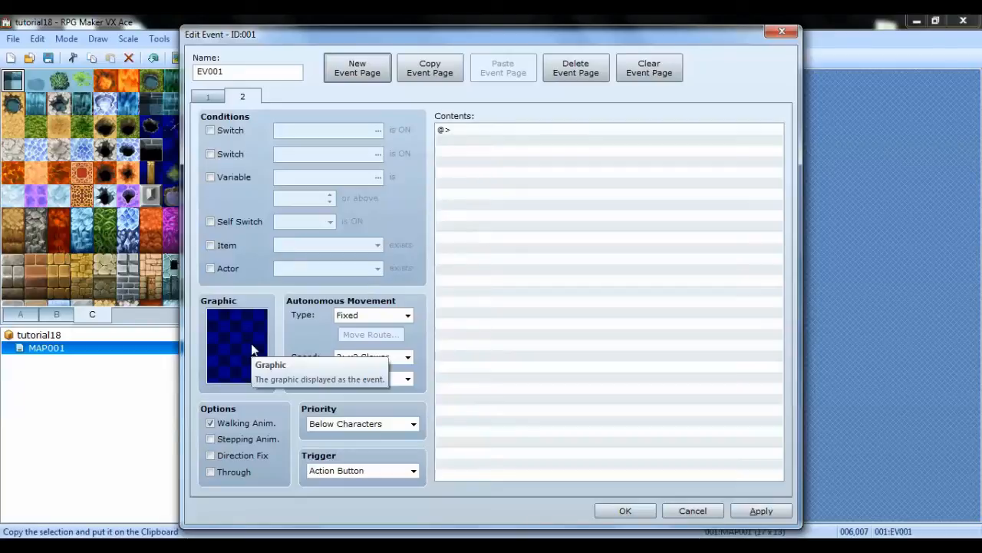
left_click(216, 175)
left_click(296, 198)
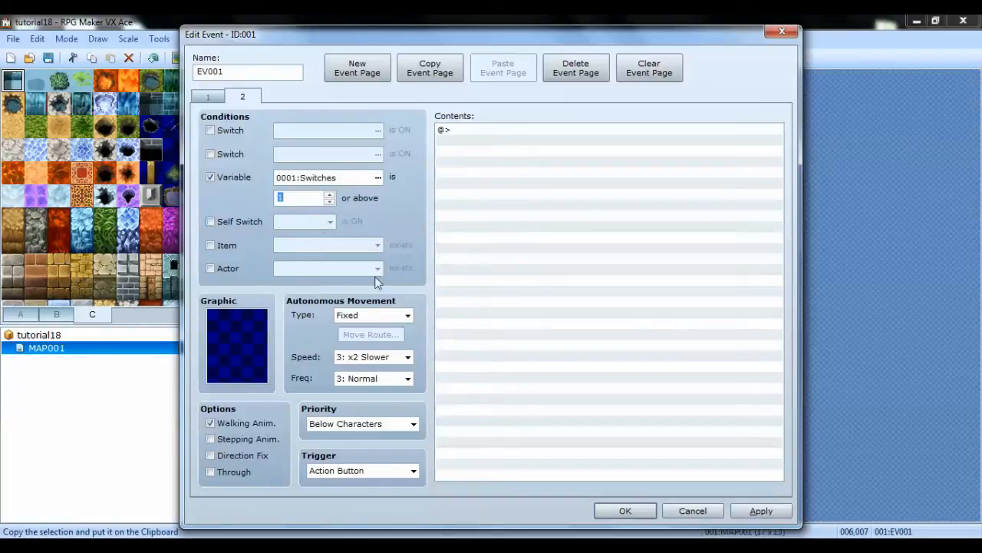
Give the second page of EV001 the first white sprite in the third row of the !Hexagram set
double_click(257, 347)
left_click_drag(396, 230, 397, 372)
left_click(326, 345)
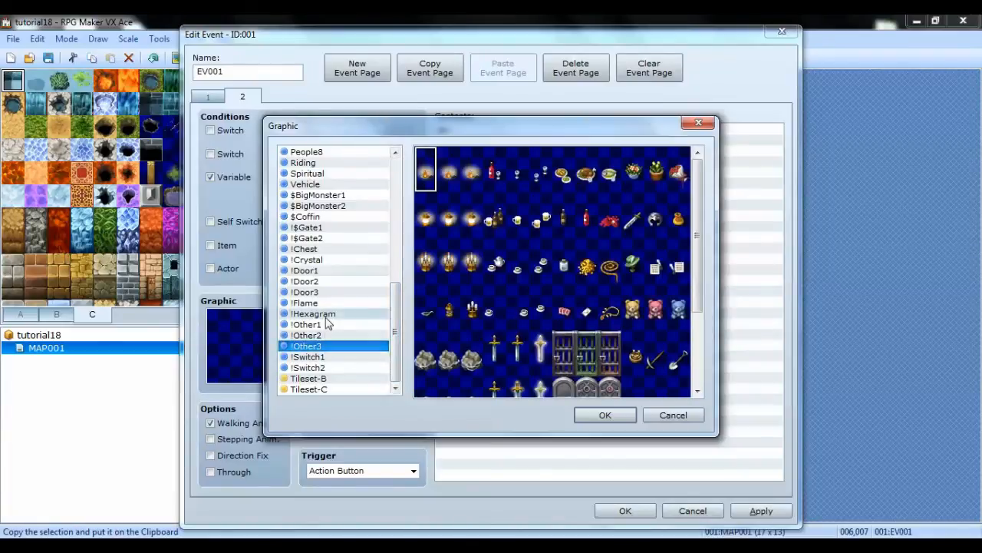
left_click(327, 314)
left_click(427, 205)
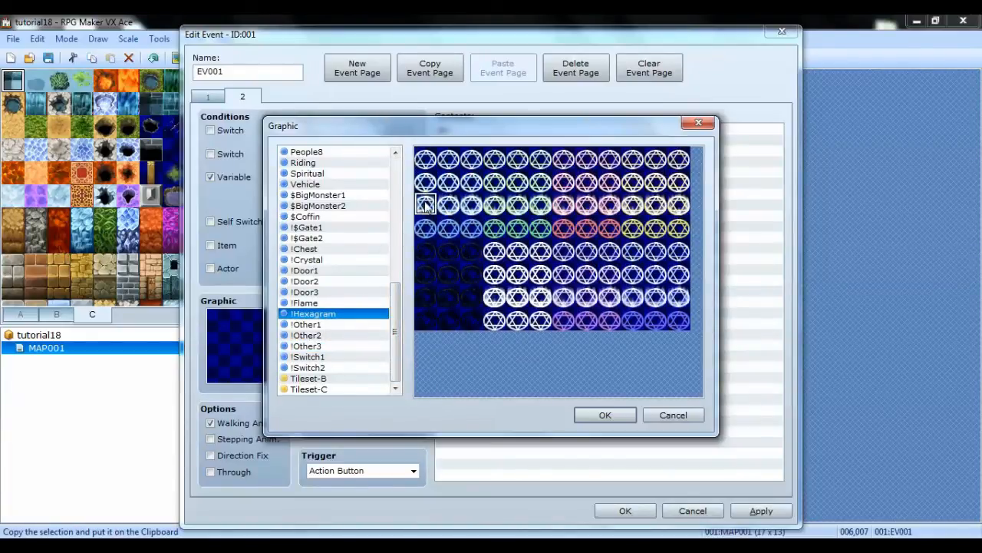
left_click(605, 415)
Turn stepping animation on and walking animation off, and set the trigger to Player Touch and the priority to Below Characters
left_click(259, 441)
left_click(262, 424)
left_click(384, 470)
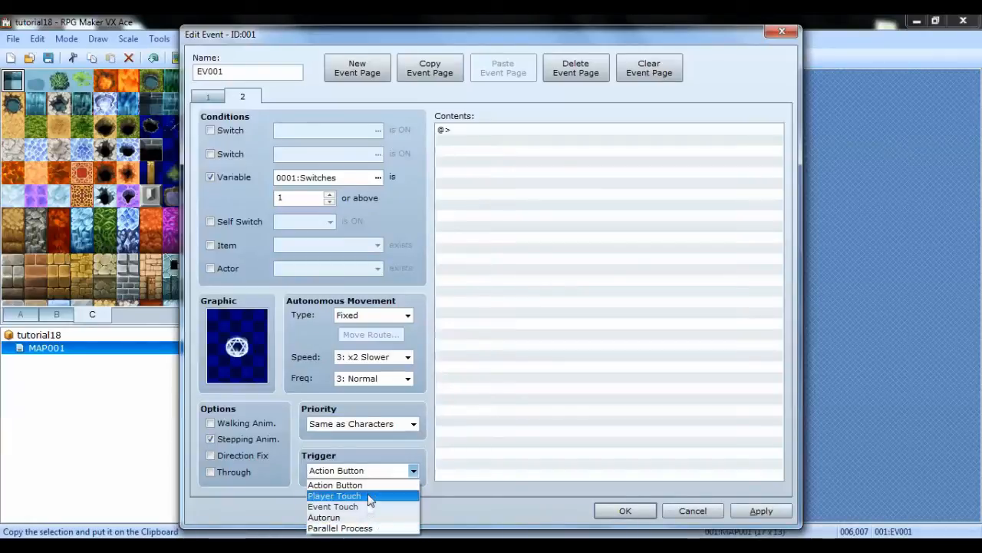
left_click(367, 495)
left_click(390, 424)
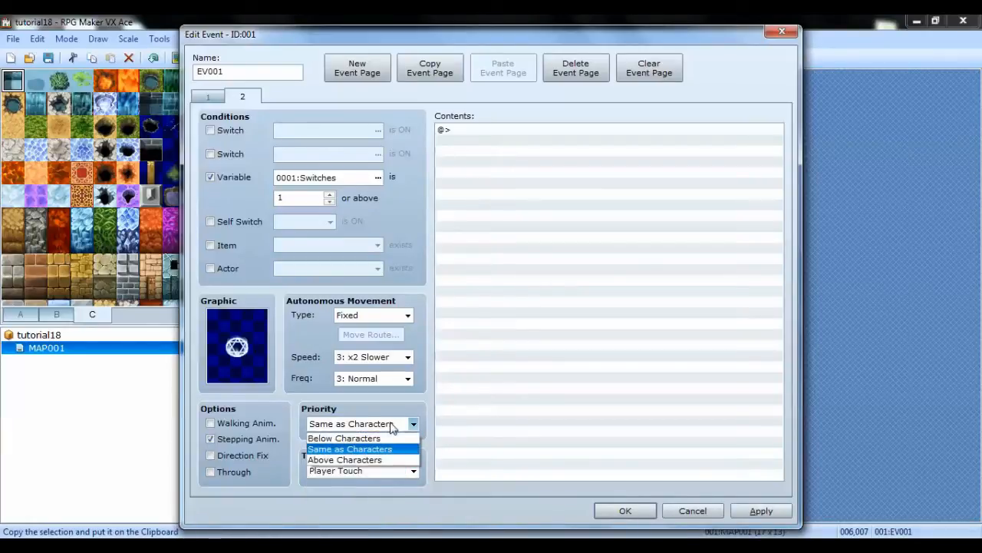
left_click(383, 439)
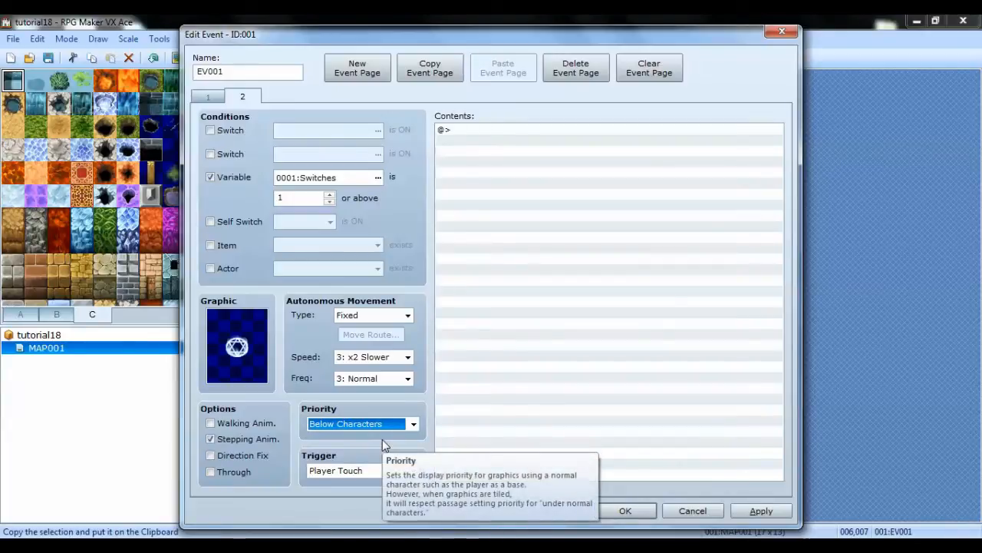
Add commands to EV001's second page that turn switch 0001:Reset ON and set variable 0001:Switches to 0
double_click(485, 130)
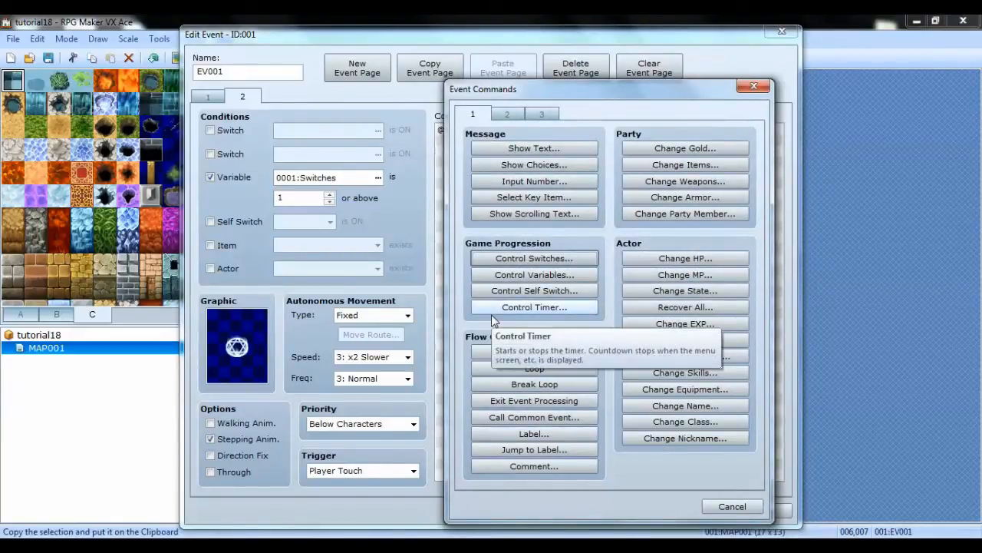
left_click(535, 259)
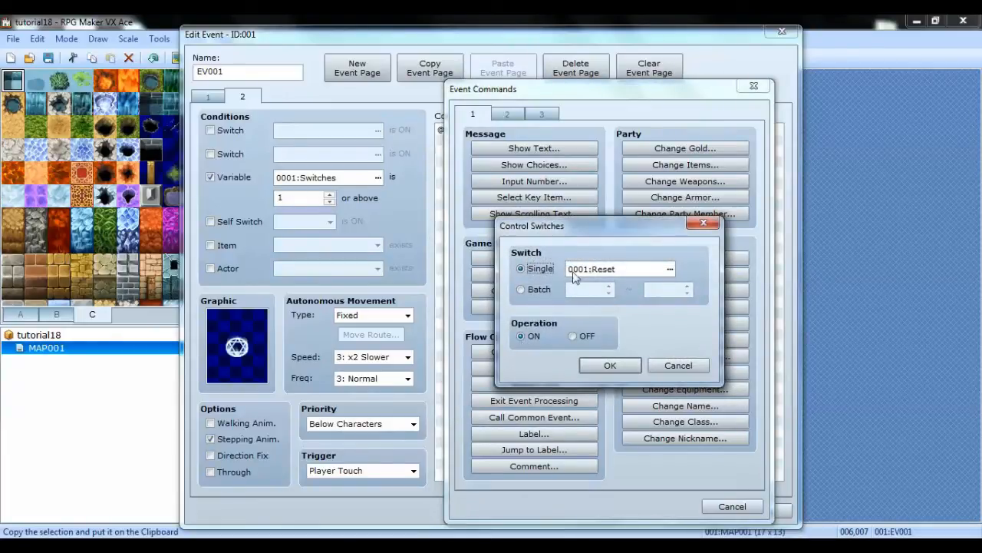
left_click(598, 367)
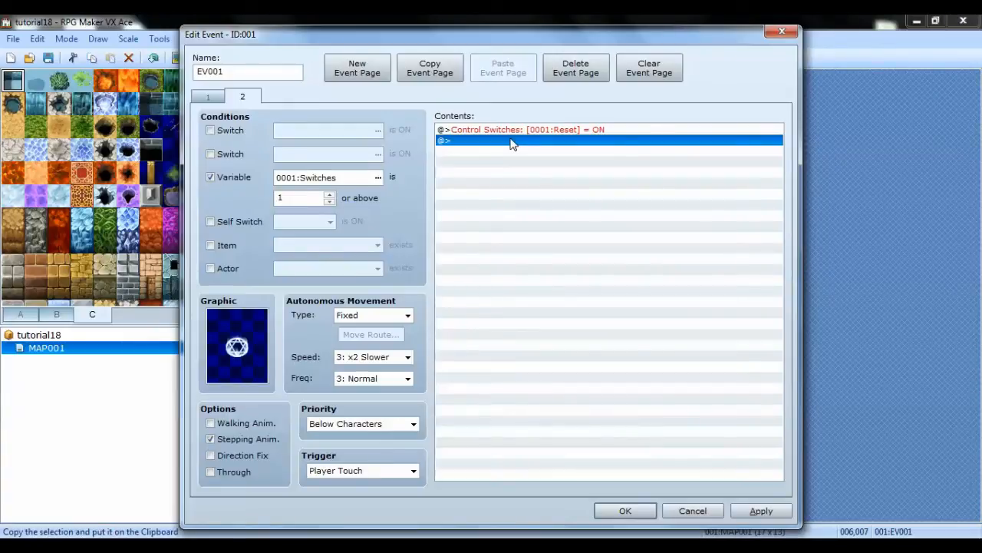
double_click(513, 142)
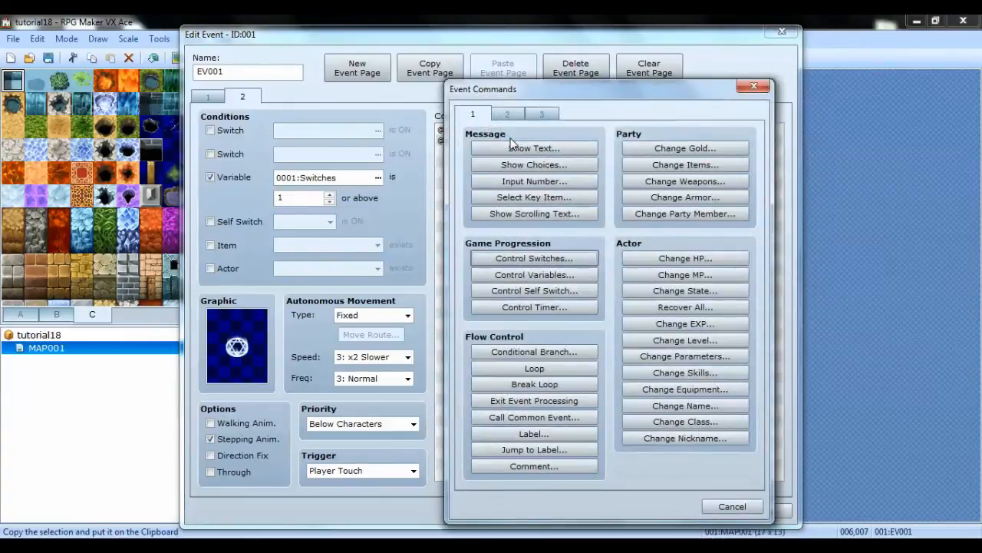
left_click(534, 276)
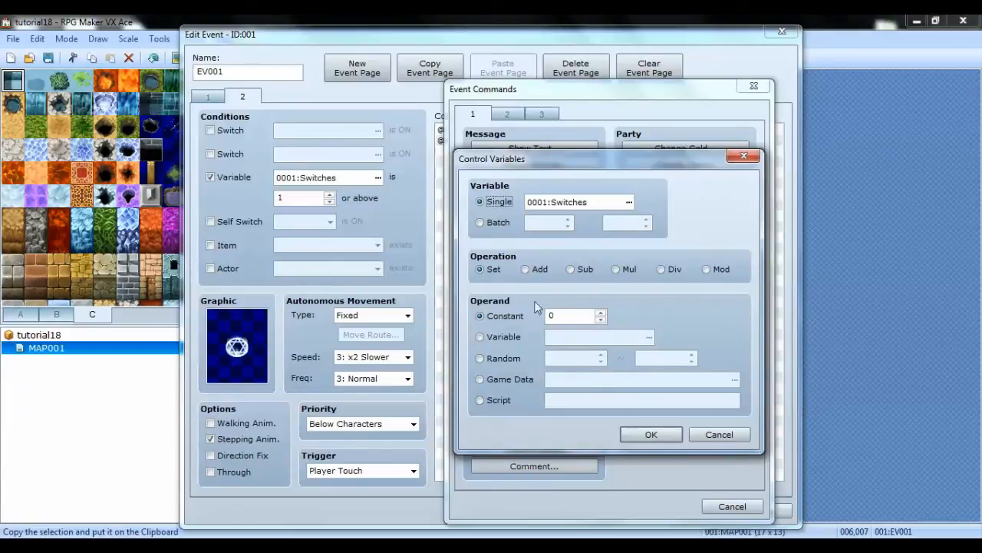
left_click(634, 436)
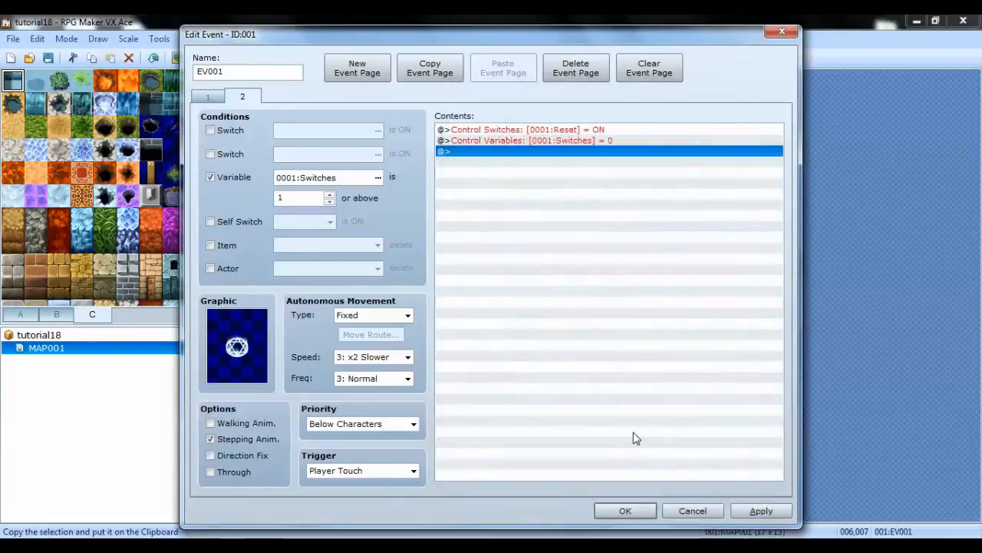
Add a Wait command of 10 frames at the end of the second page's commands
double_click(465, 153)
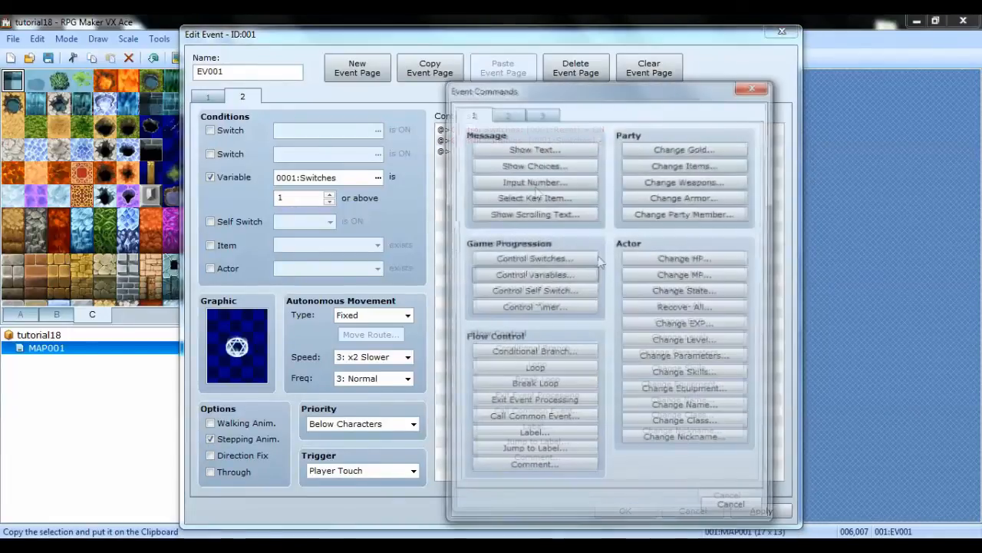
left_click(506, 114)
left_click(541, 114)
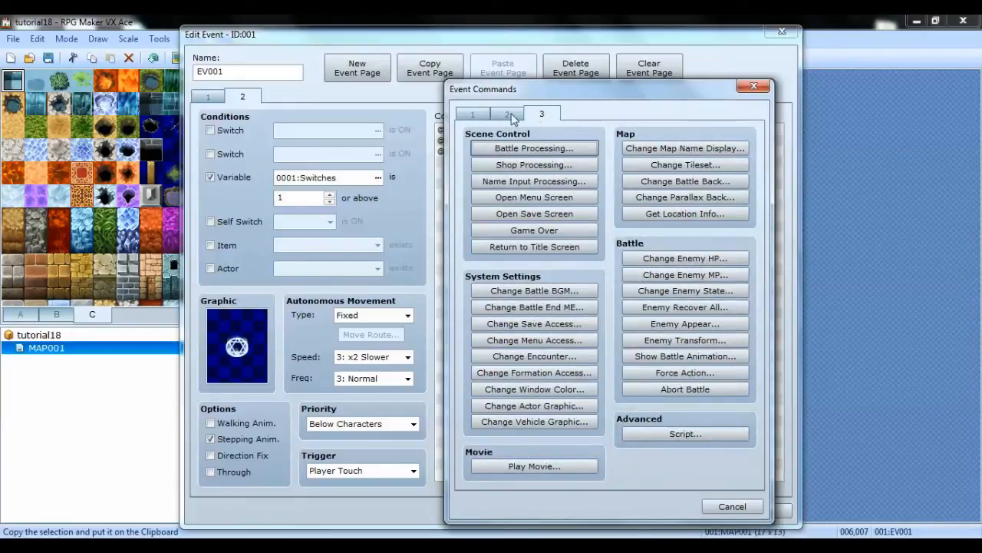
left_click(509, 115)
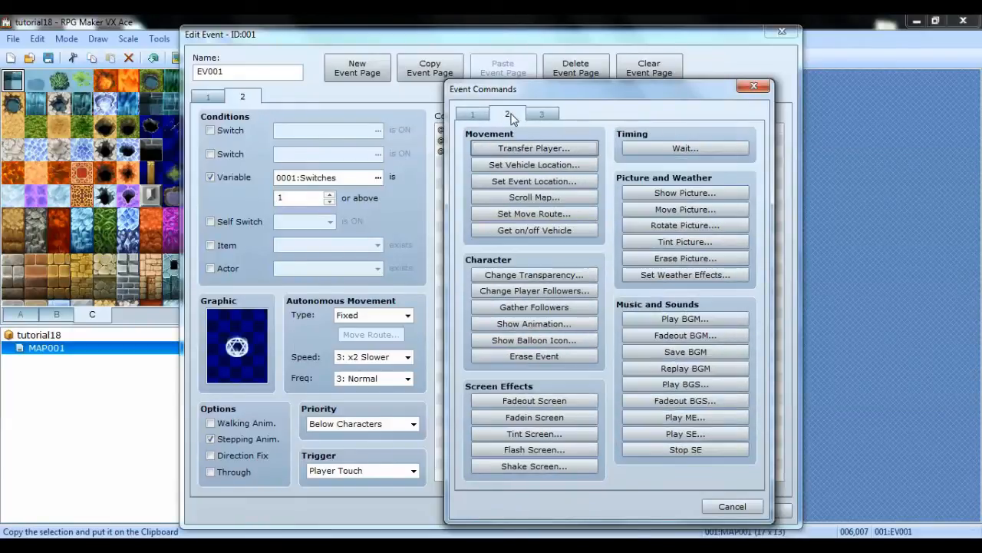
left_click(664, 154)
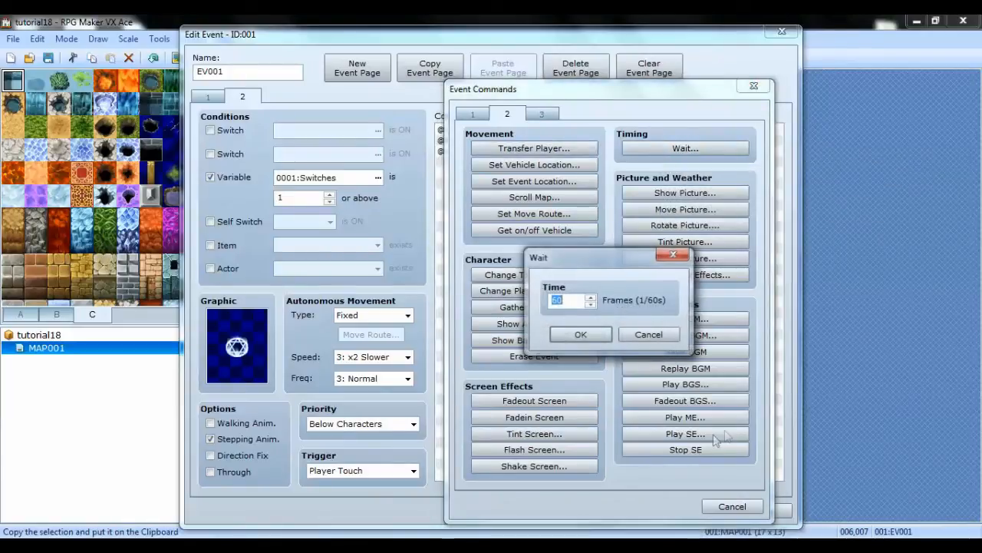
type("10")
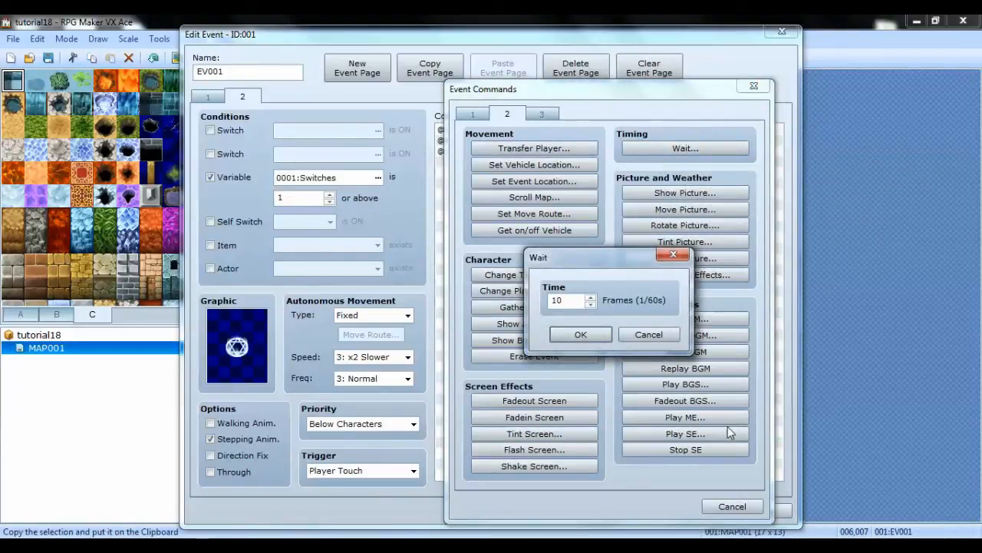
left_click(581, 339)
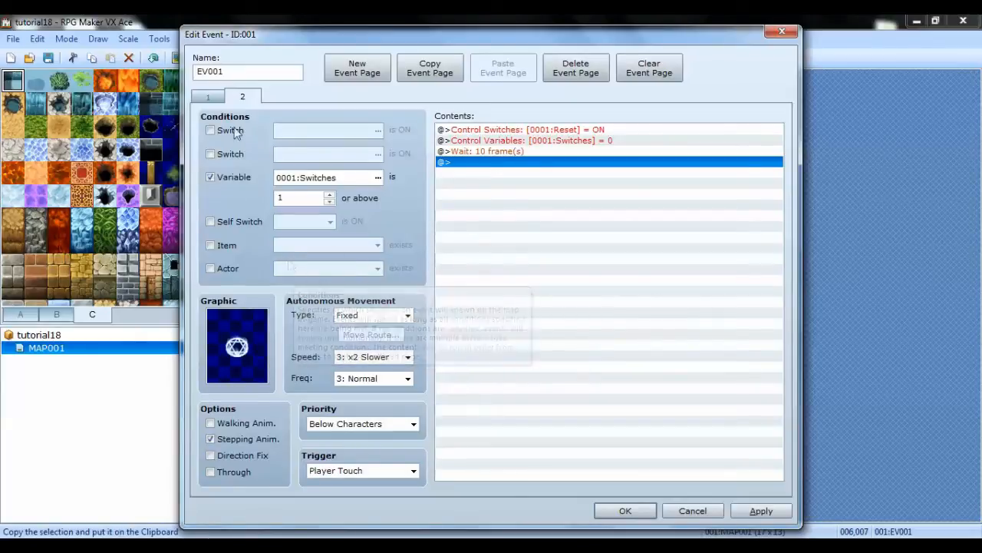
Add a third page to EV001 with the condition that switch 0002:Door Opened is ON, and accept the event
left_click(343, 82)
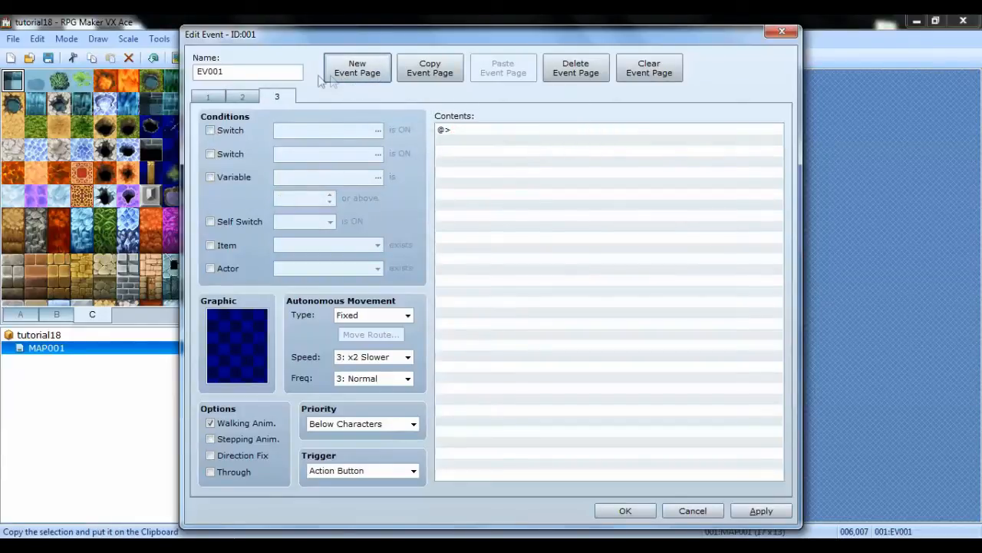
left_click(211, 132)
left_click(377, 132)
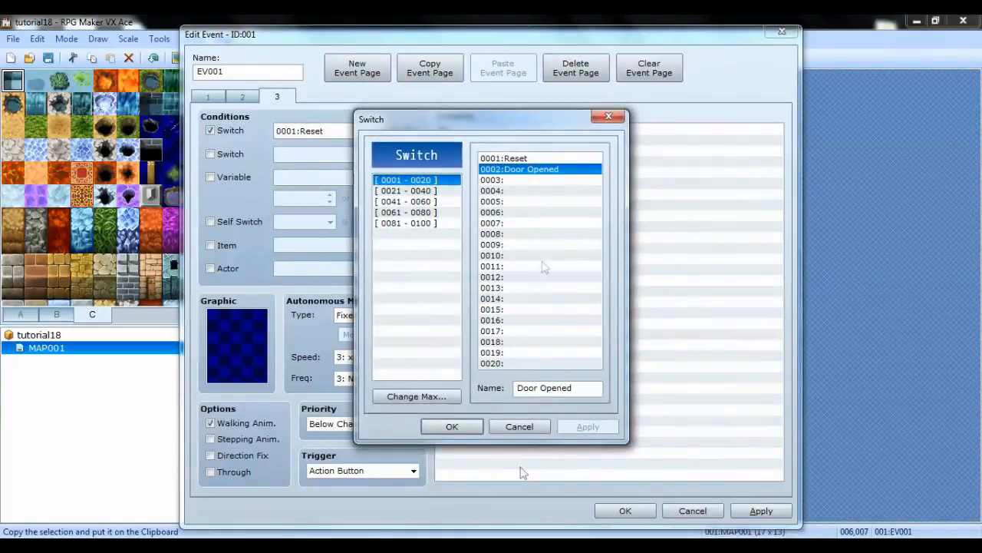
left_click(454, 426)
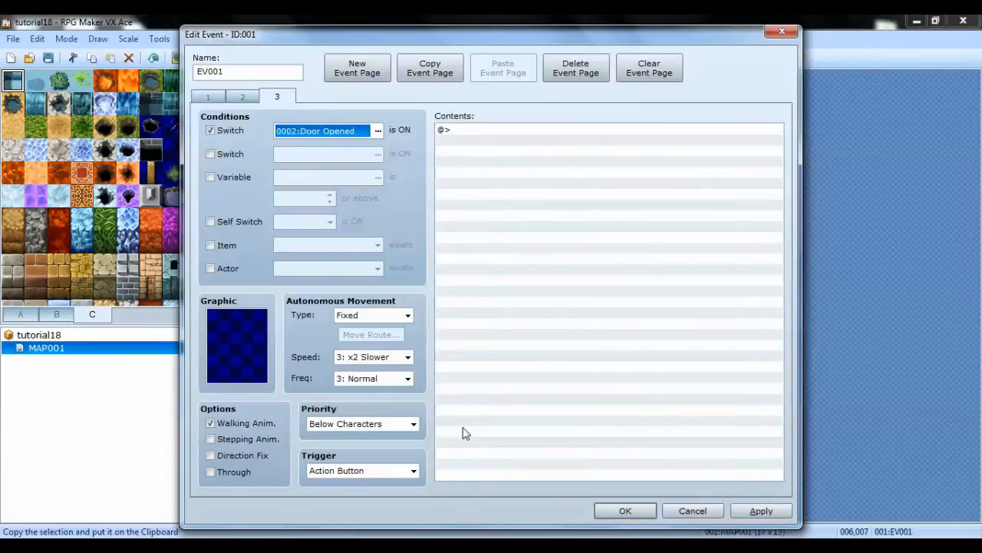
left_click(413, 471)
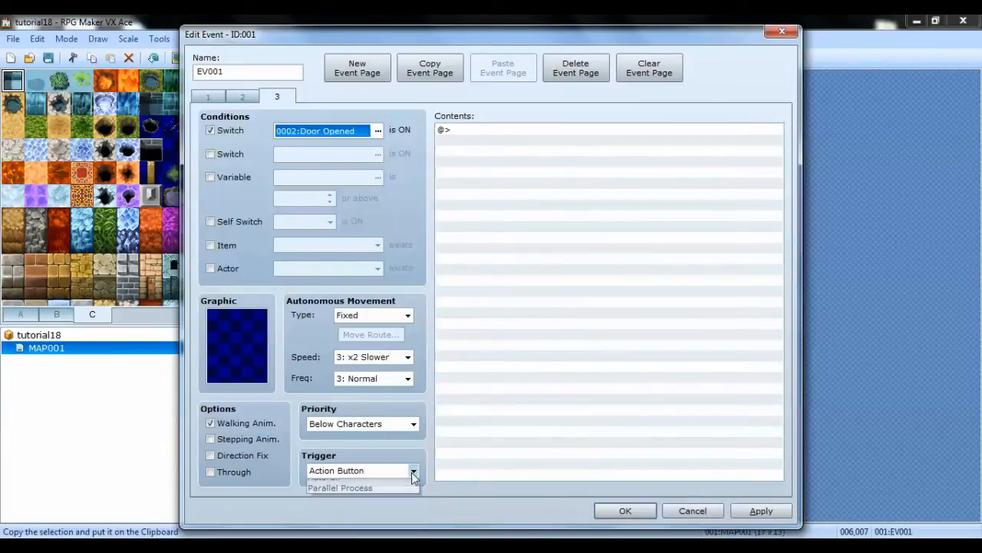
left_click(411, 472)
left_click(470, 447)
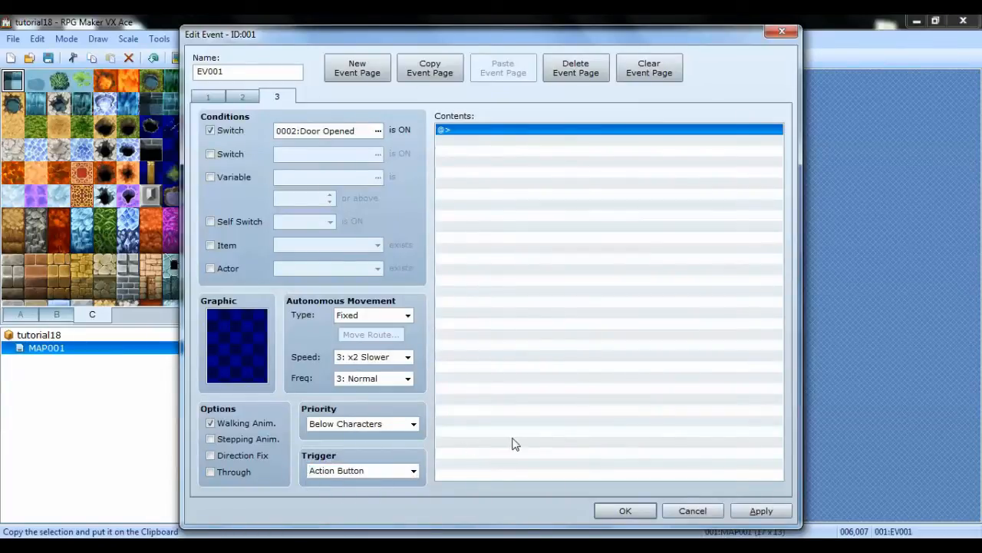
left_click(636, 511)
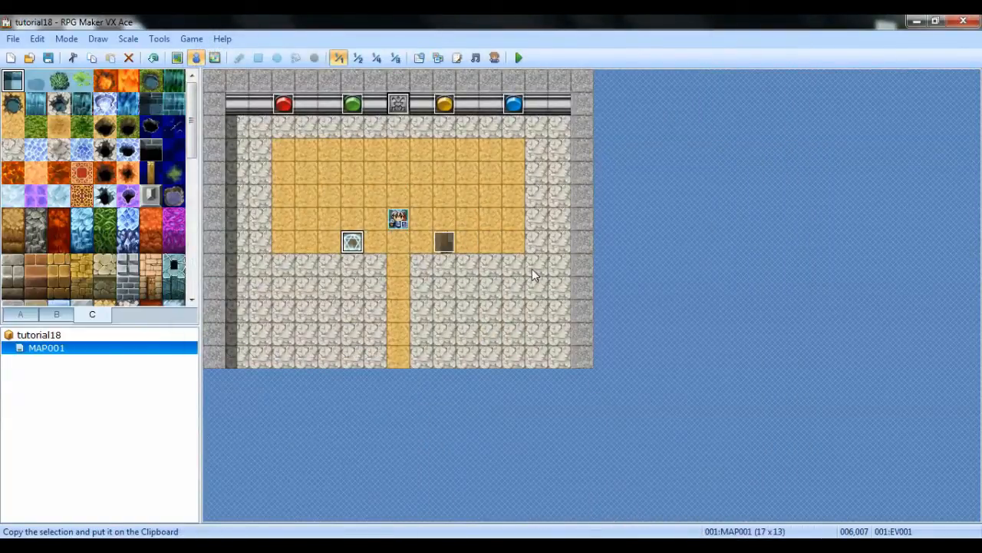
Save the project and playtest the map, interacting with the wooden post and walking to the green button, and end the test
left_click(519, 57)
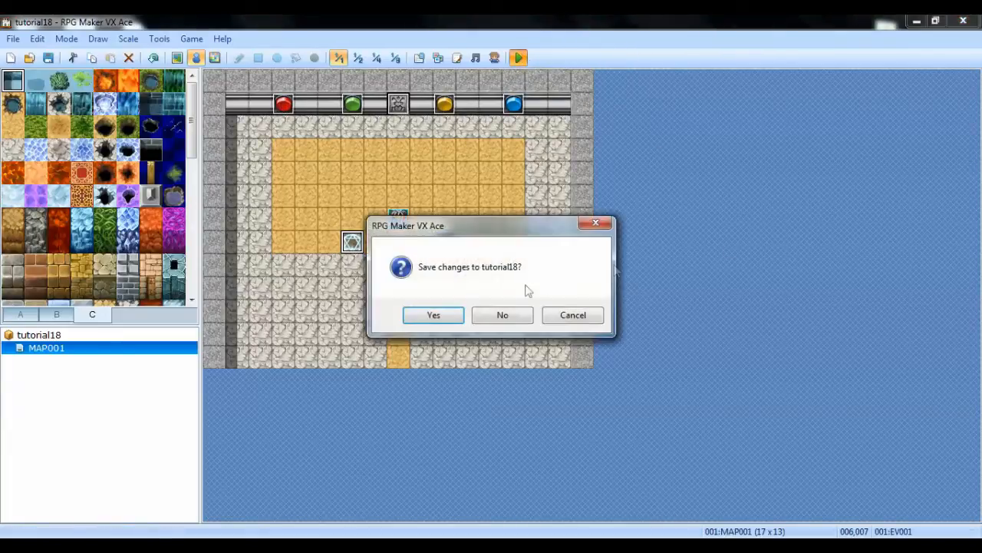
left_click(456, 319)
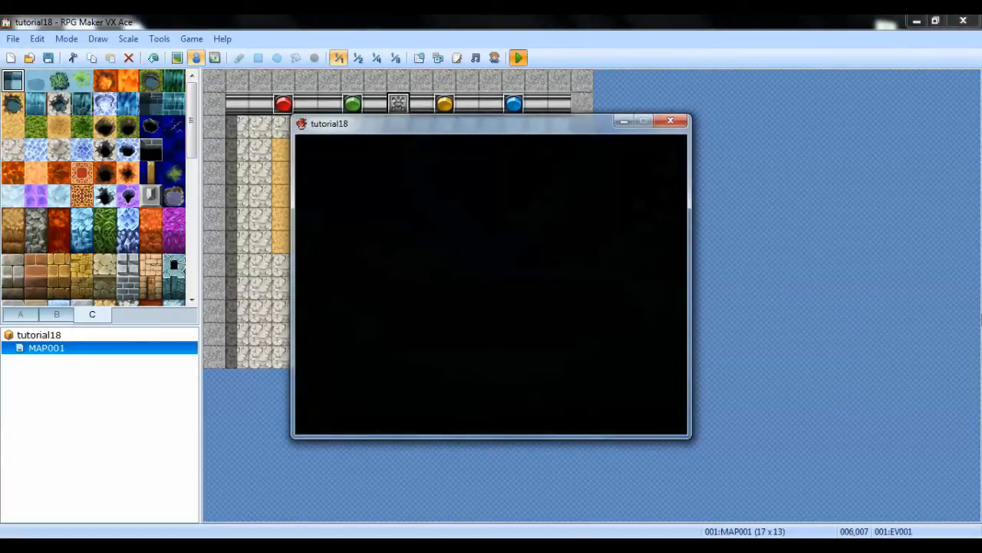
key("Down")
key("Right")
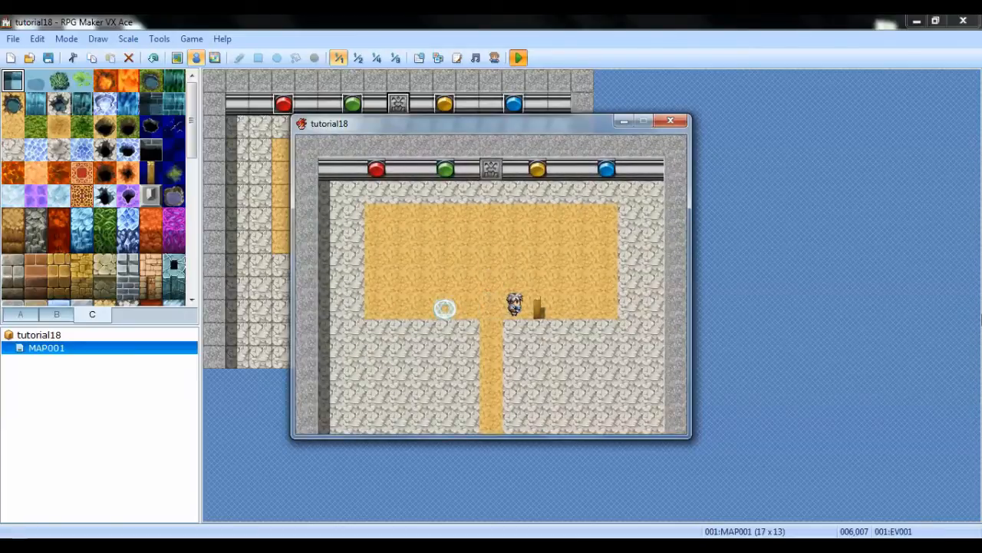
key("Return")
key("Return")
key("Up")
key("Left")
key("Up")
key("Up")
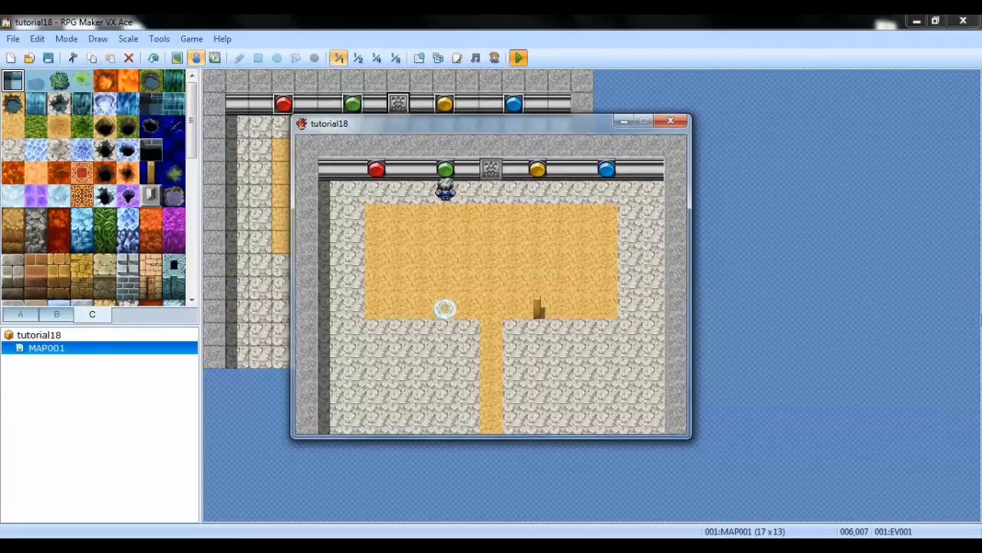
left_click(672, 120)
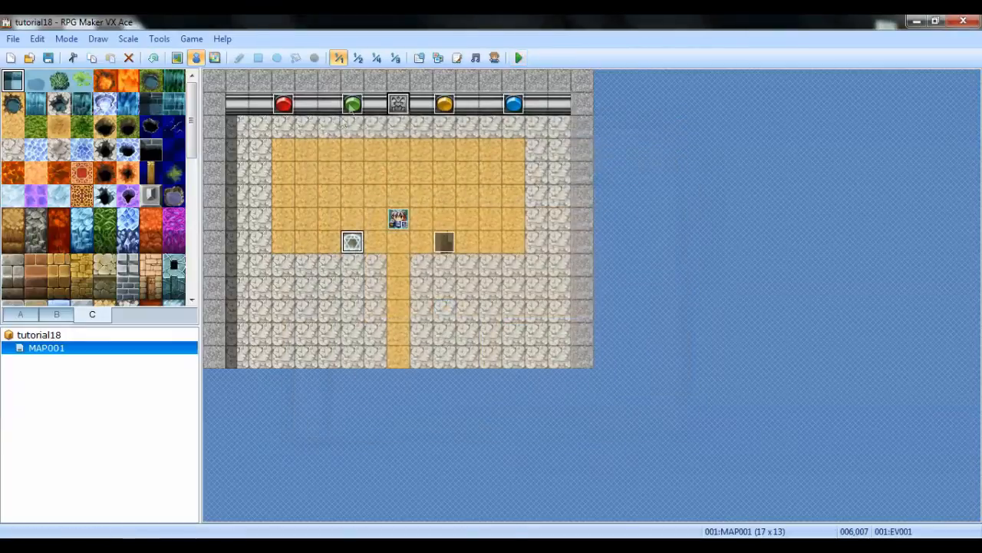
left_click(353, 104)
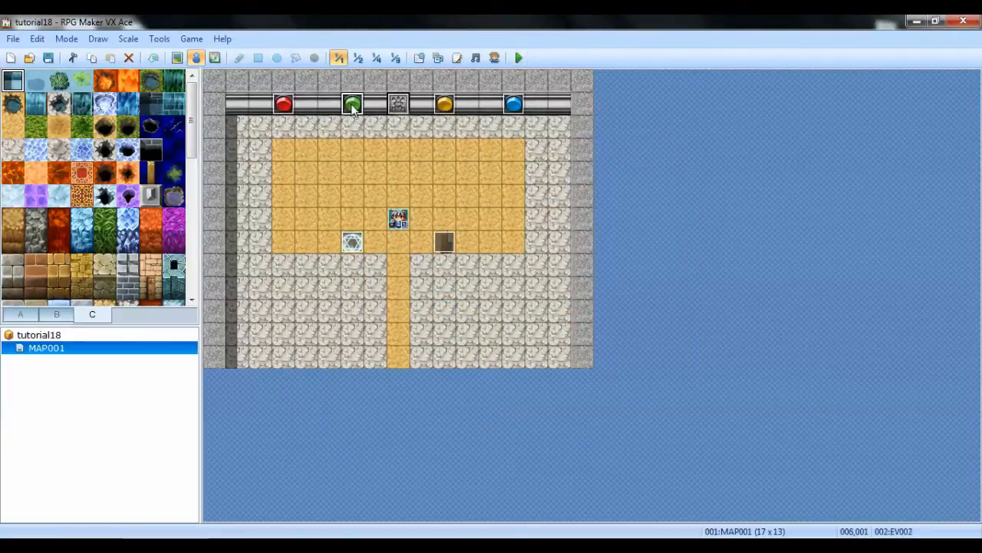
double_click(352, 105)
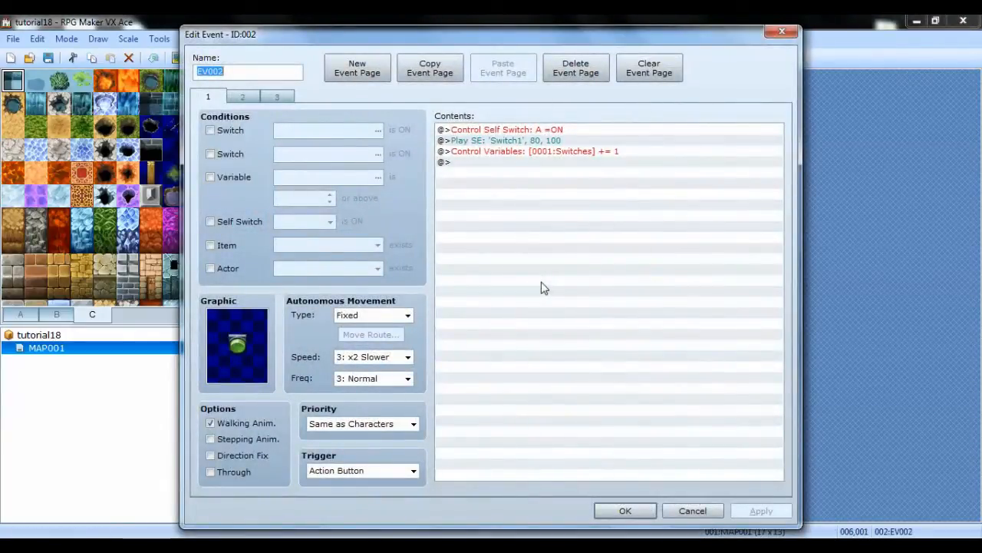
left_click(693, 511)
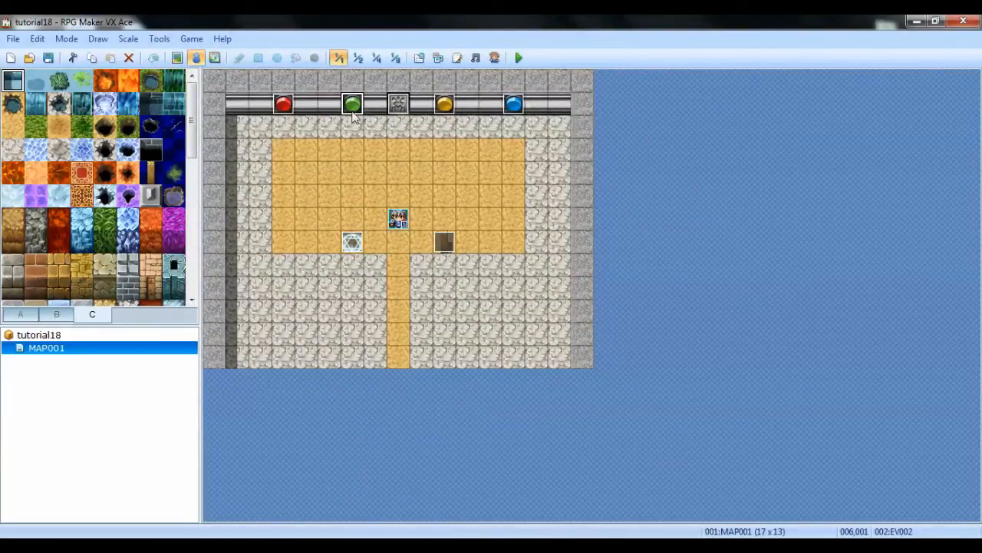
Change the green button event EV002's variable command to add 4 to 0001:Switches, and accept the event
double_click(353, 107)
left_click(583, 157)
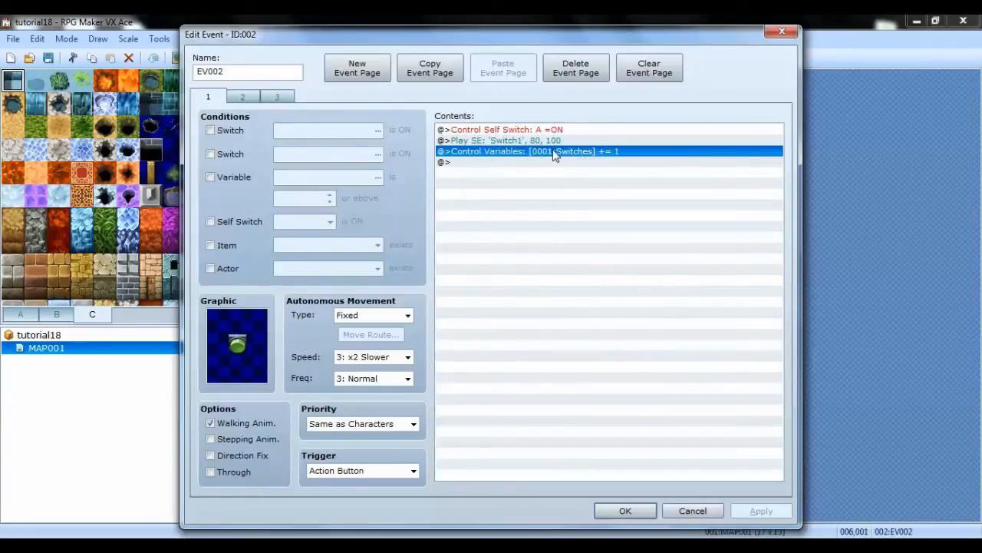
right_click(555, 156)
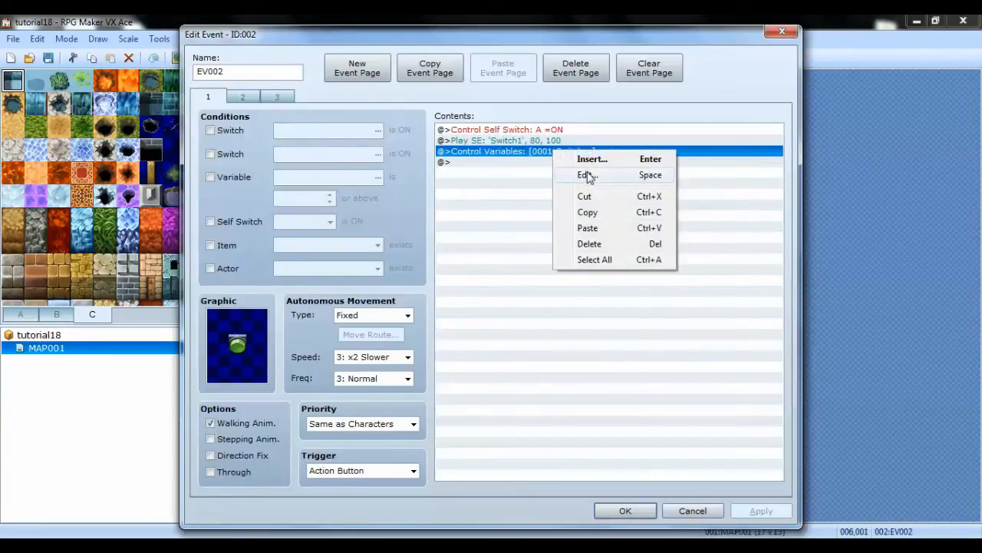
left_click(587, 175)
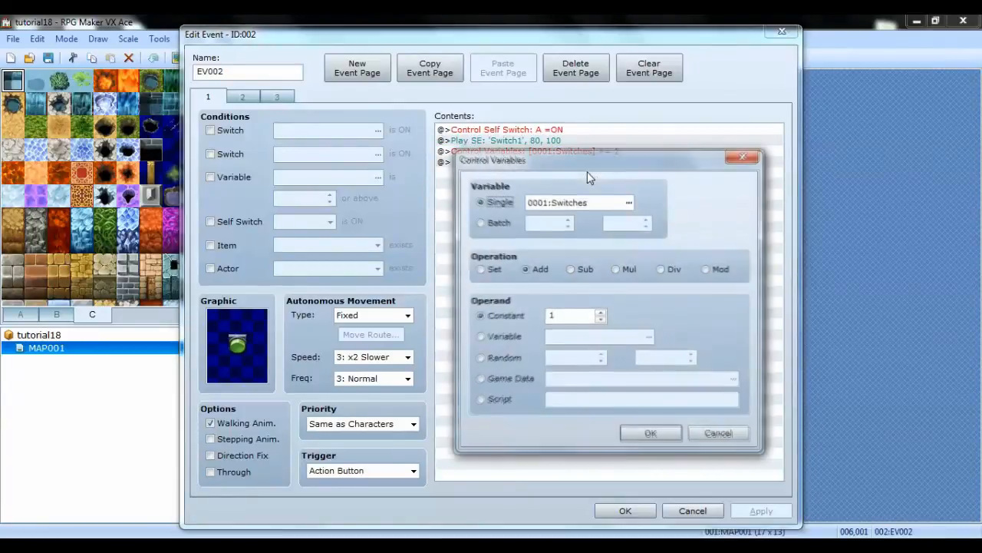
double_click(560, 316)
left_click(599, 314)
left_click(650, 435)
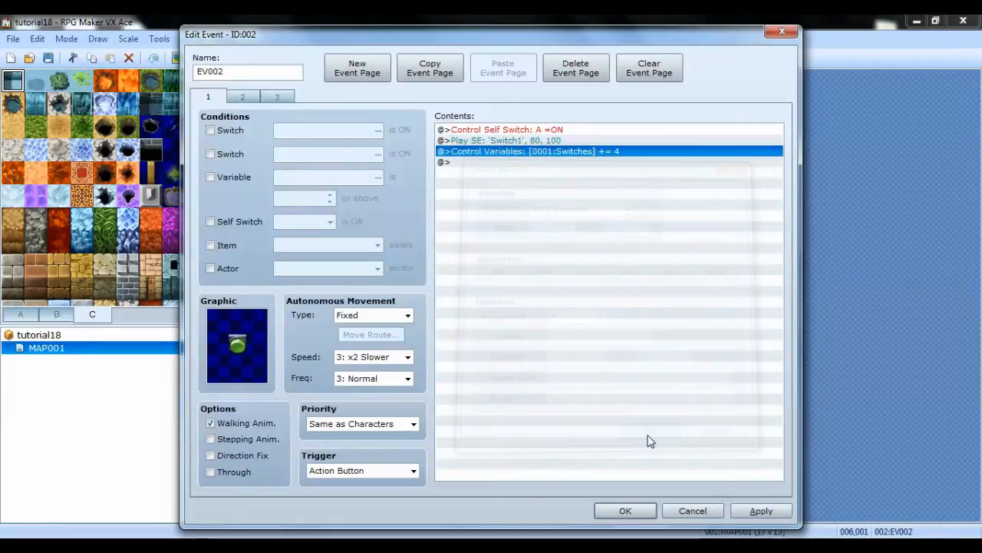
left_click(632, 509)
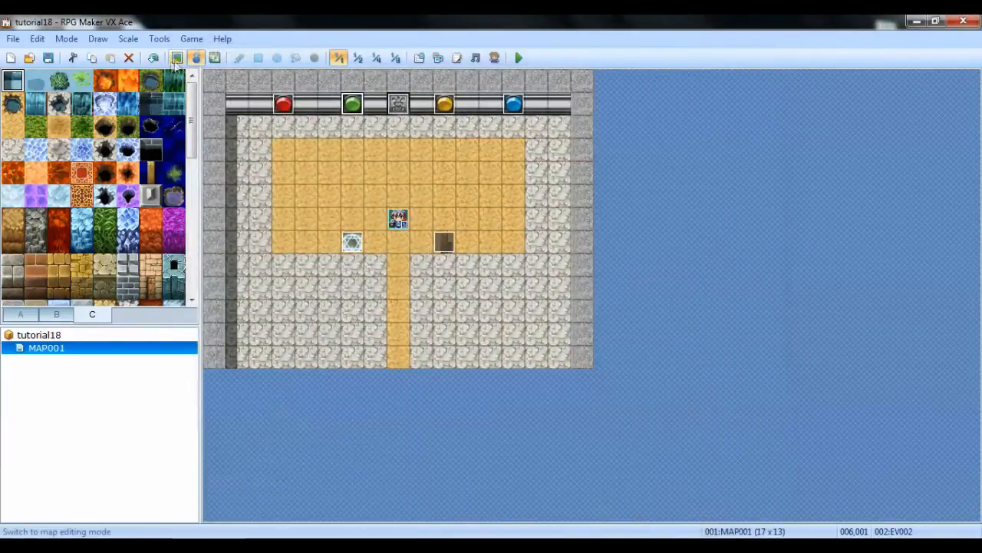
Check the map's region numbers, then change the yellow button event EV004's variable command to add 2 to 0001:Switches and accept the event
left_click(215, 60)
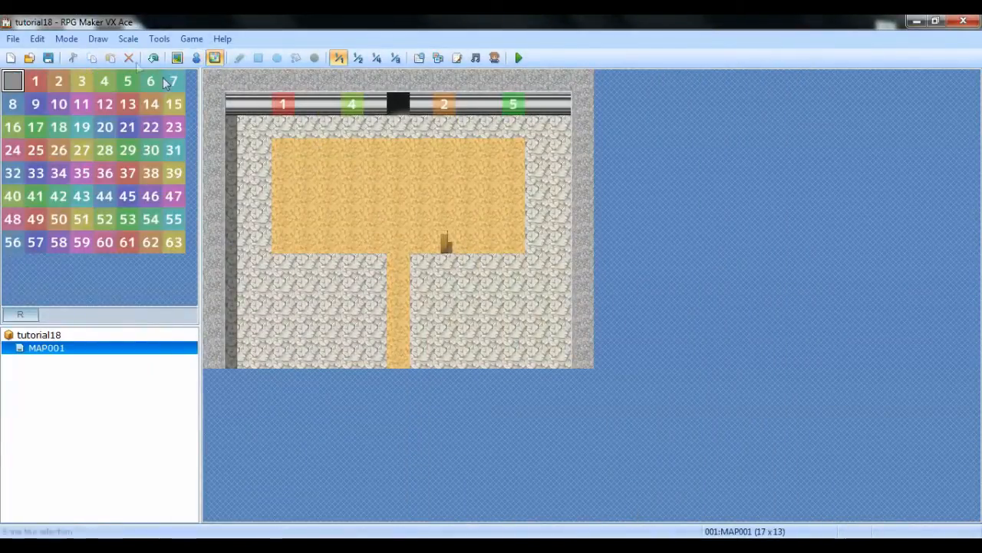
left_click(177, 59)
left_click(195, 58)
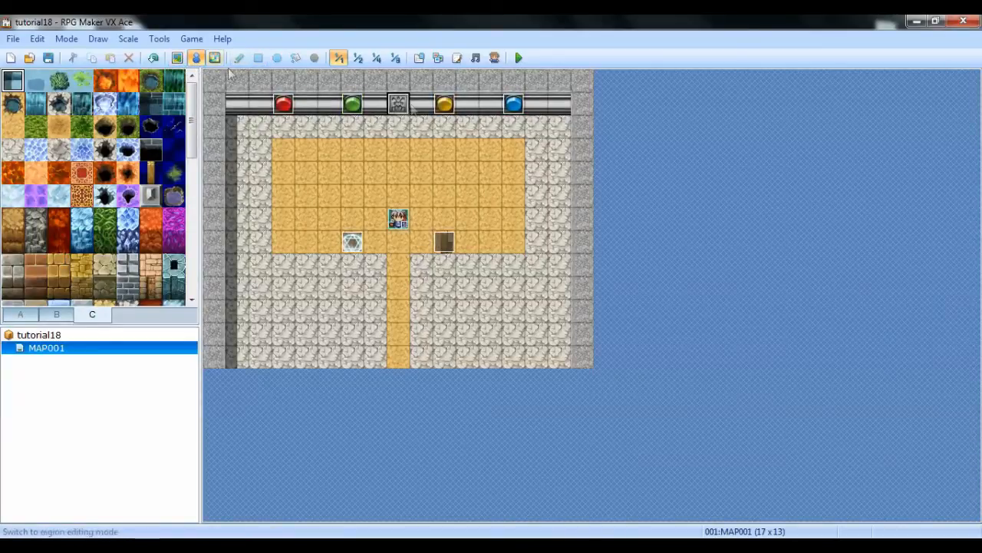
double_click(445, 105)
left_click(568, 151)
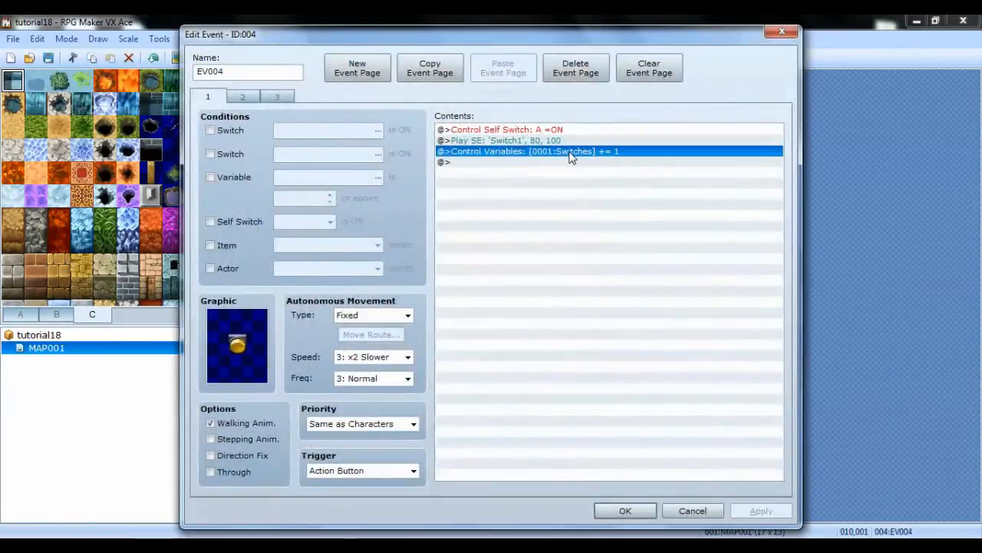
double_click(570, 153)
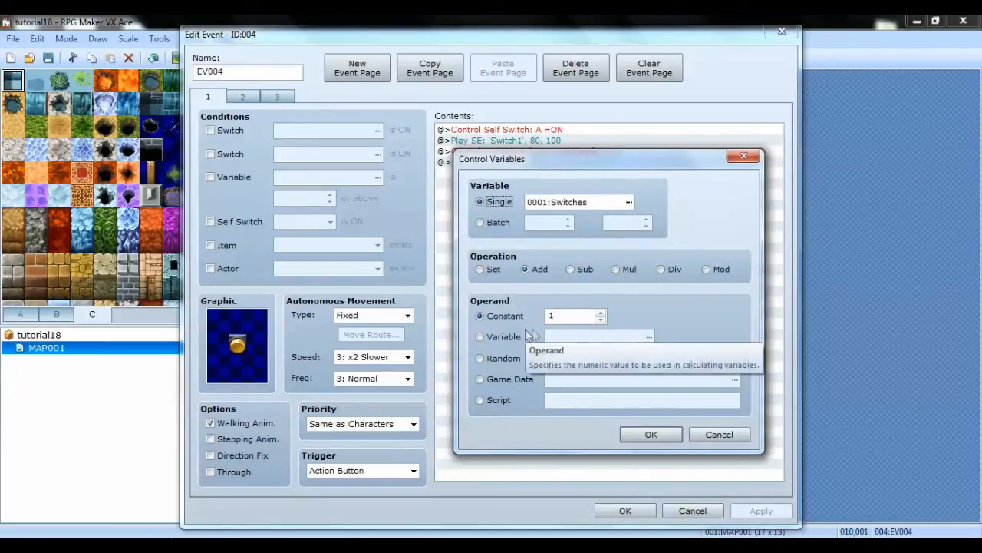
left_click(601, 313)
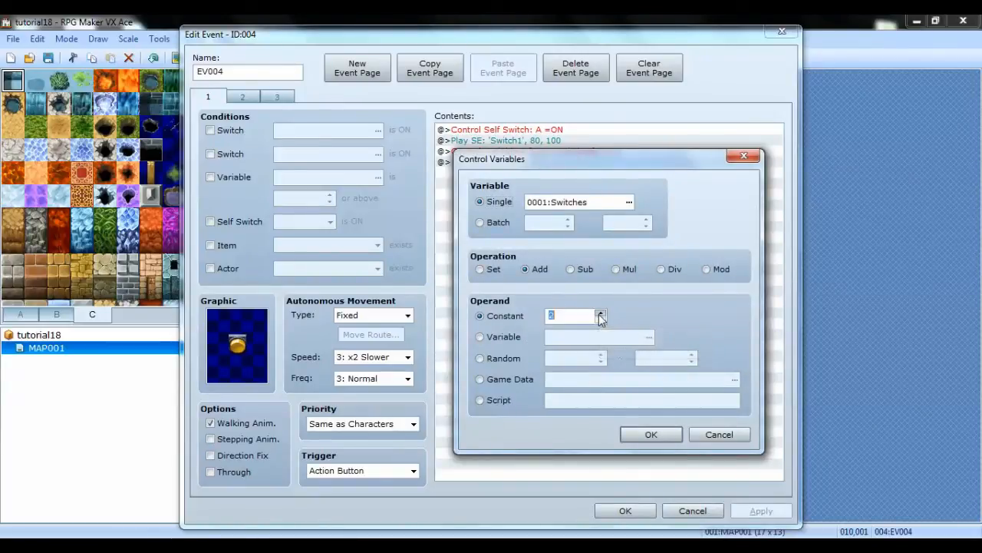
left_click(651, 434)
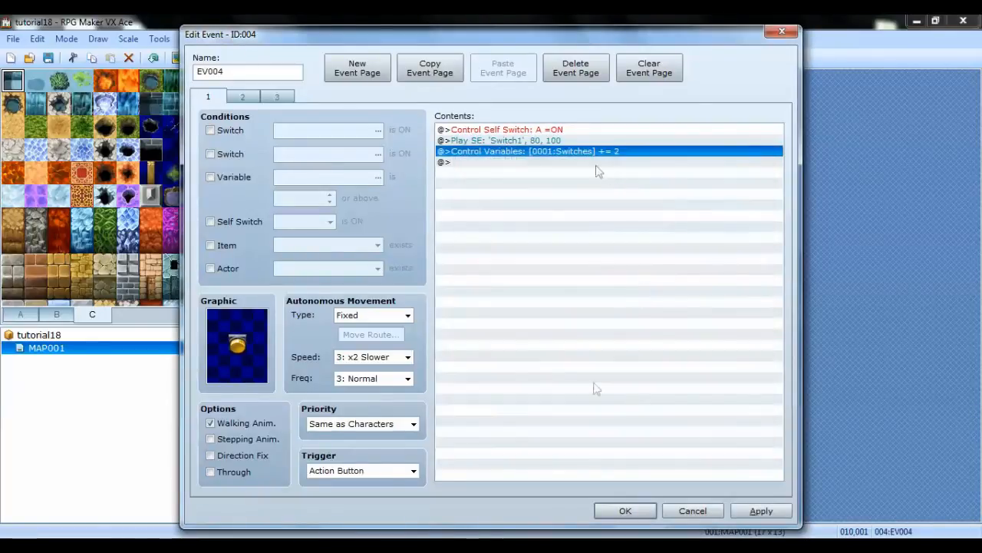
left_click(626, 510)
Change the blue button event EV005's variable command to add 5 to 0001:Switches, and accept the event
double_click(514, 104)
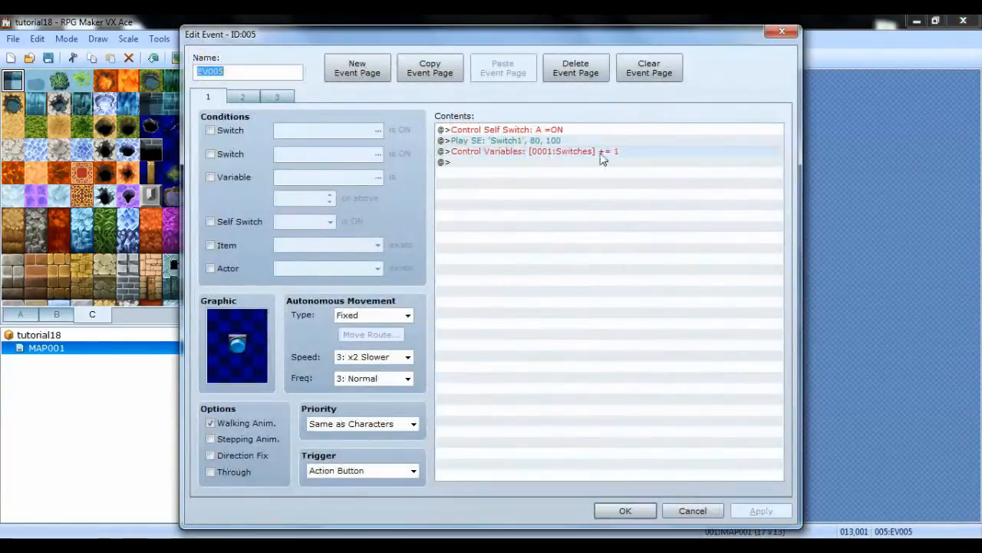
left_click(602, 154)
double_click(602, 154)
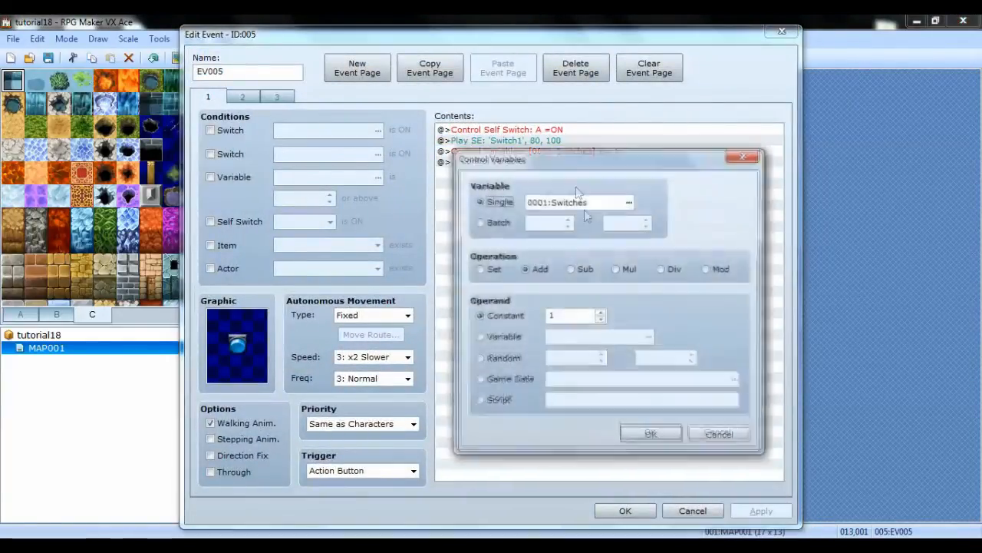
left_click(599, 312)
left_click(599, 312)
left_click(598, 312)
left_click(599, 312)
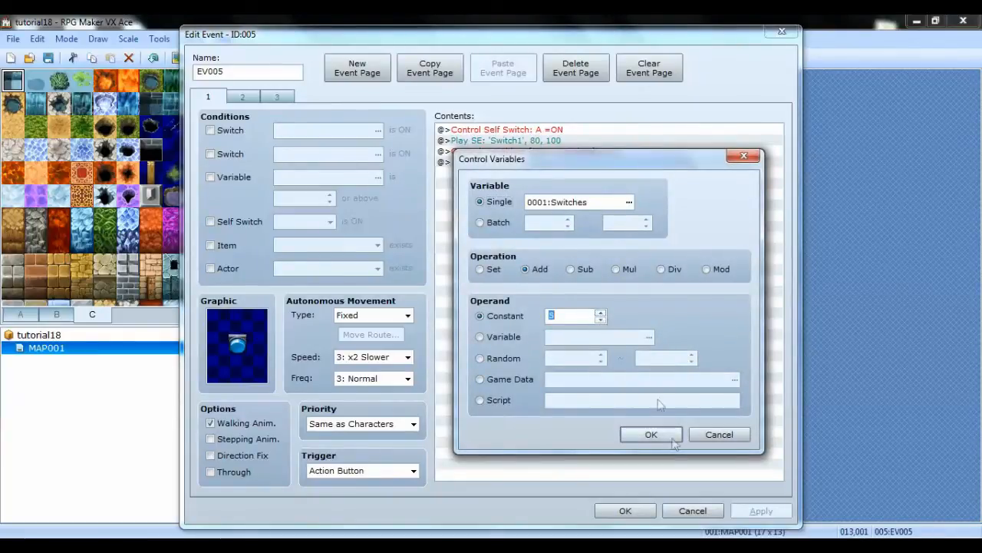
left_click(651, 434)
left_click(625, 511)
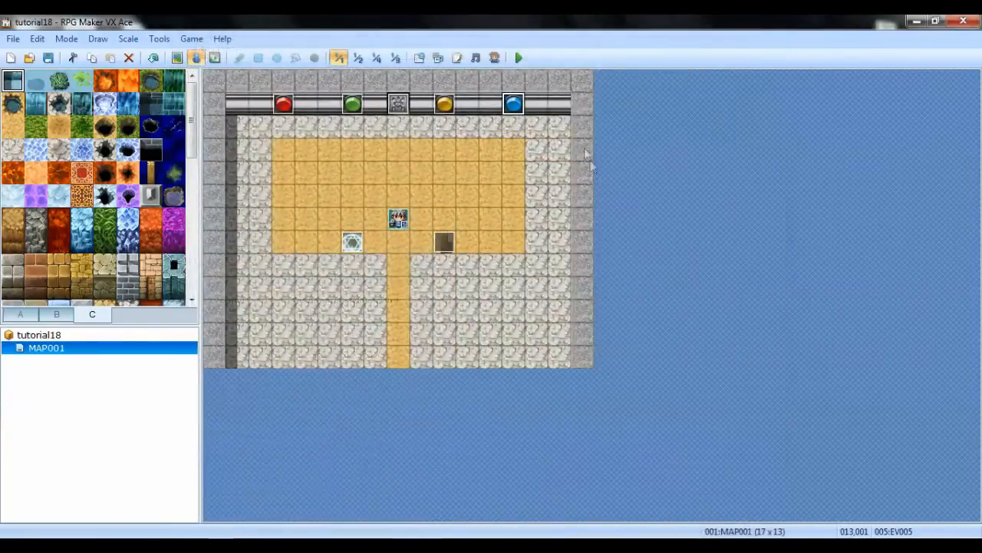
Save the project, start a playtest in a new game, and read the variable's value at the wooden post
left_click(518, 60)
left_click(432, 314)
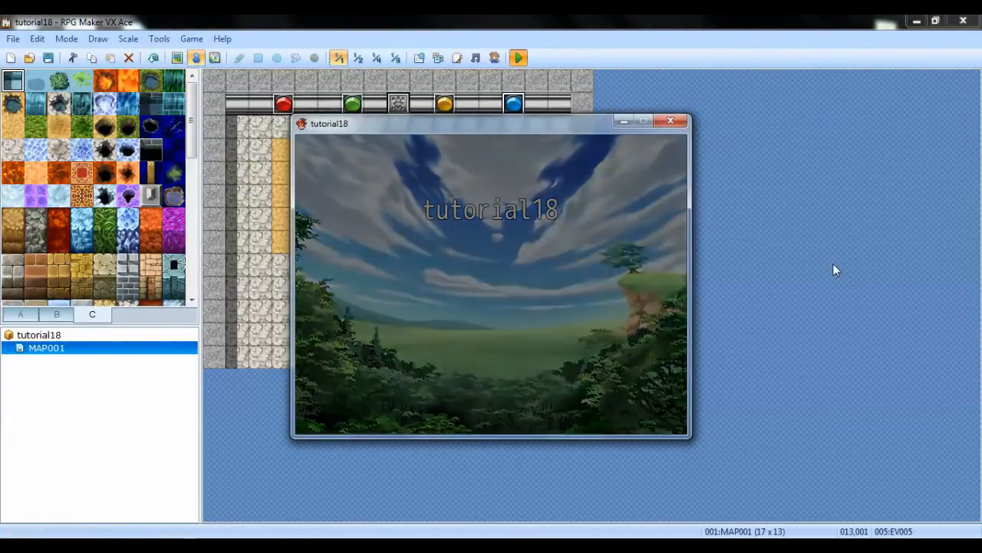
key("Down")
key("Right")
key("Return")
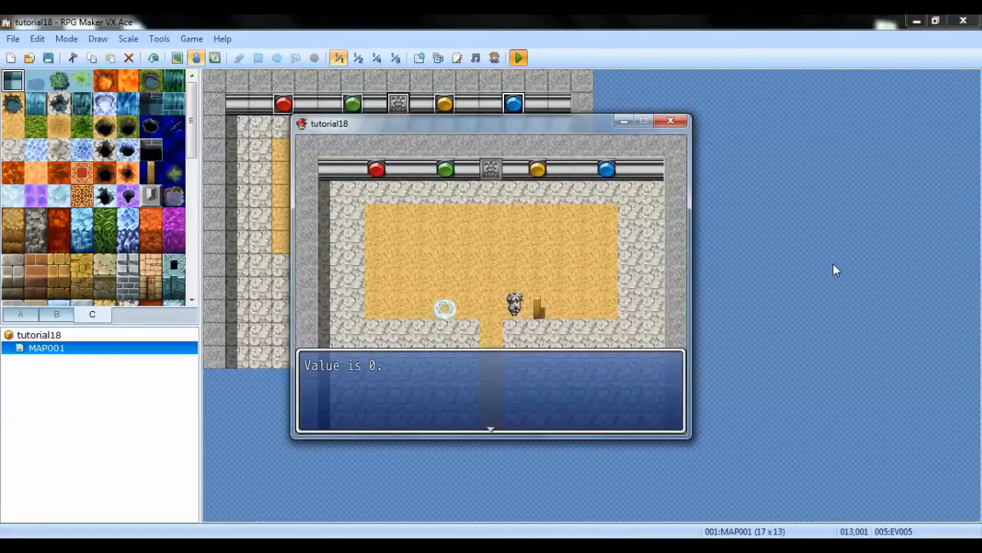
key("Return")
Walk the character up to the red button in the playtest and activate it
key("Up")
key("Up")
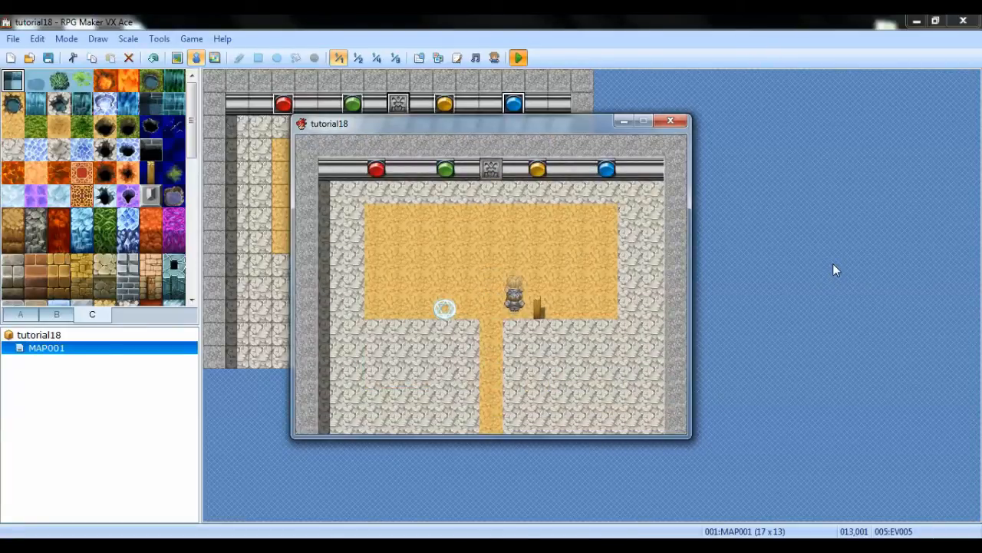
key("Left")
key("Left")
key("Left")
key("Left")
key("Left")
key("Left")
key("Up")
key("Up")
key("Up")
key("Return")
Return the character to the wooden post and read the value after the red button
key("Down")
key("Down")
key("Right")
key("Right")
key("Right")
key("Right")
key("Right")
key("Right")
key("Right")
key("Right")
key("Down")
key("Down")
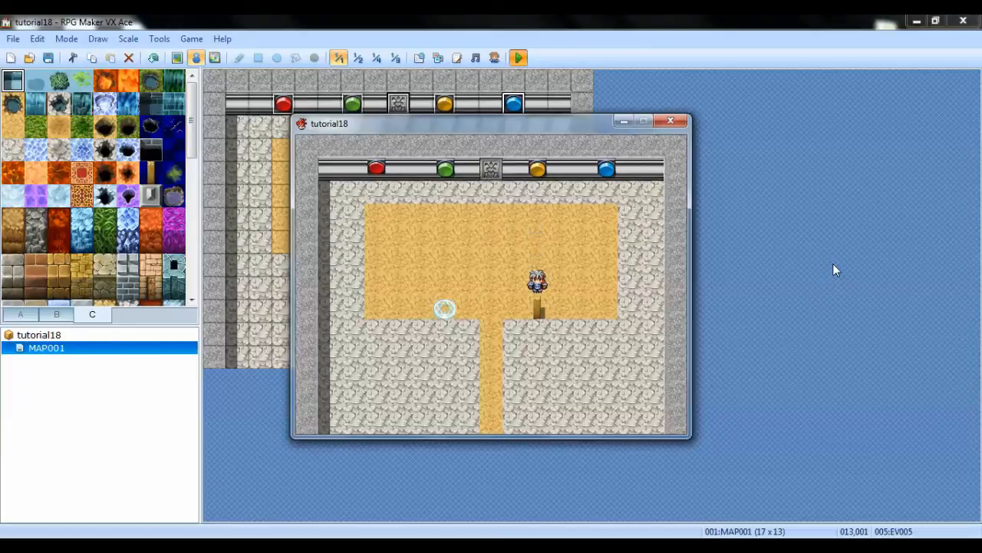
key("Return")
key("Return")
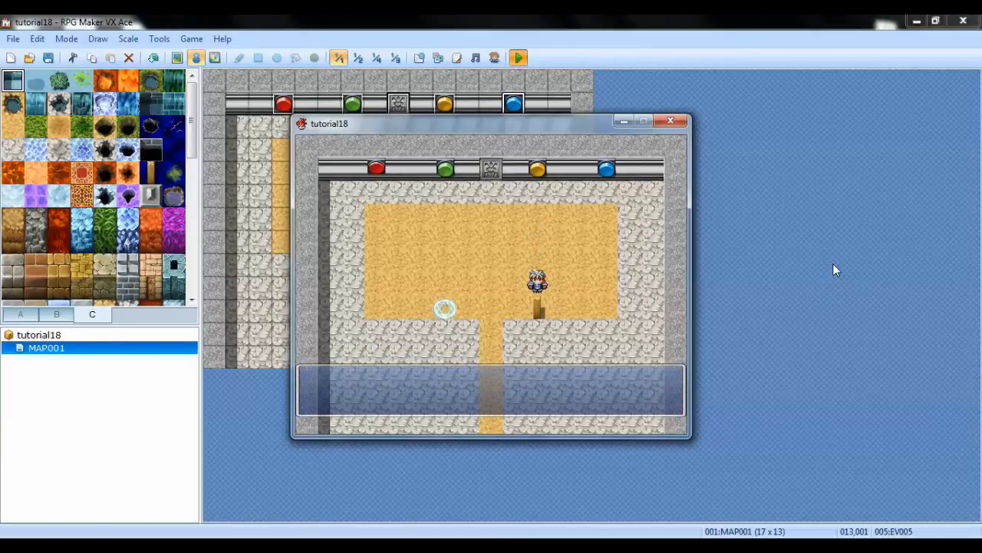
Step onto the hexagram tile to reset the buttons, and check the reset value at the wooden post
key("Left")
key("Left")
key("Left")
key("Left")
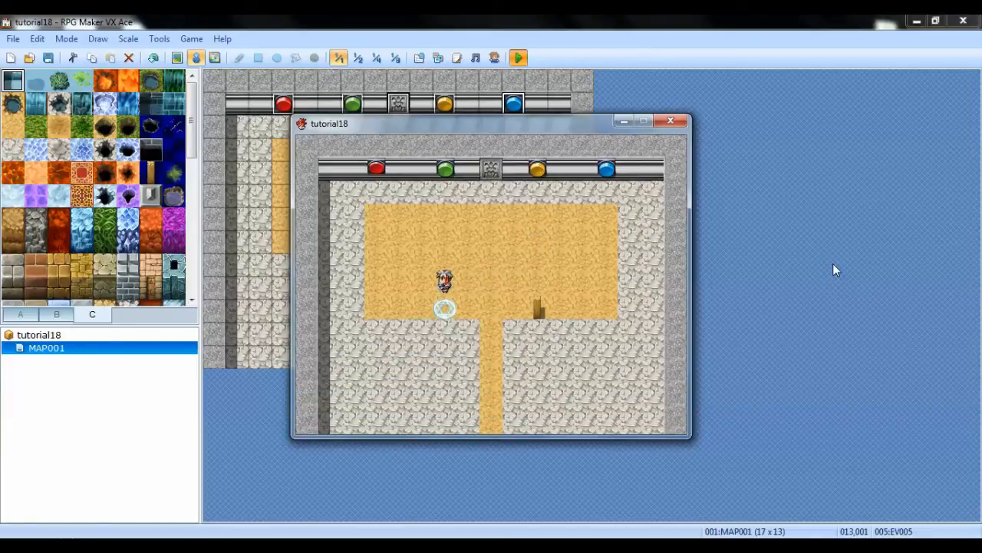
key("Down")
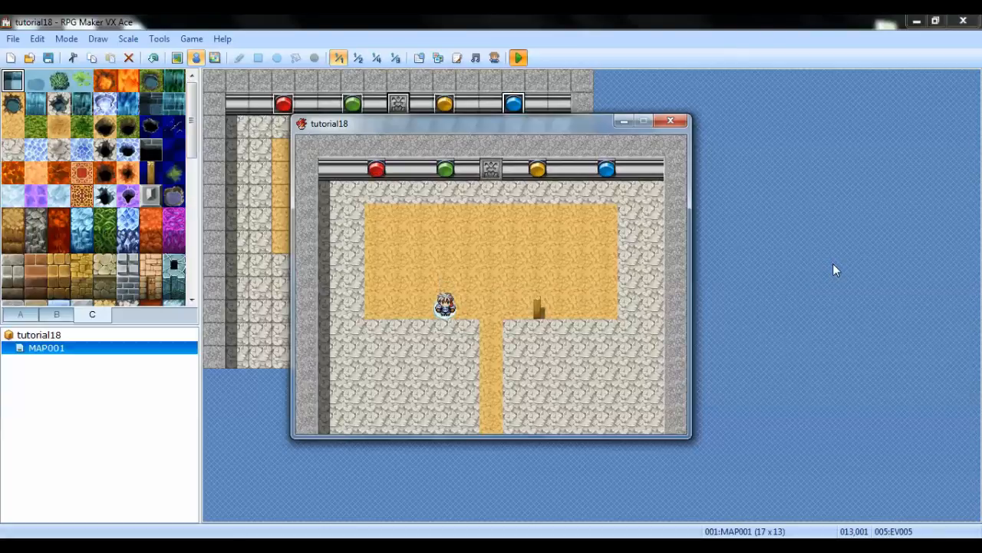
key("Right")
key("Right")
key("Right")
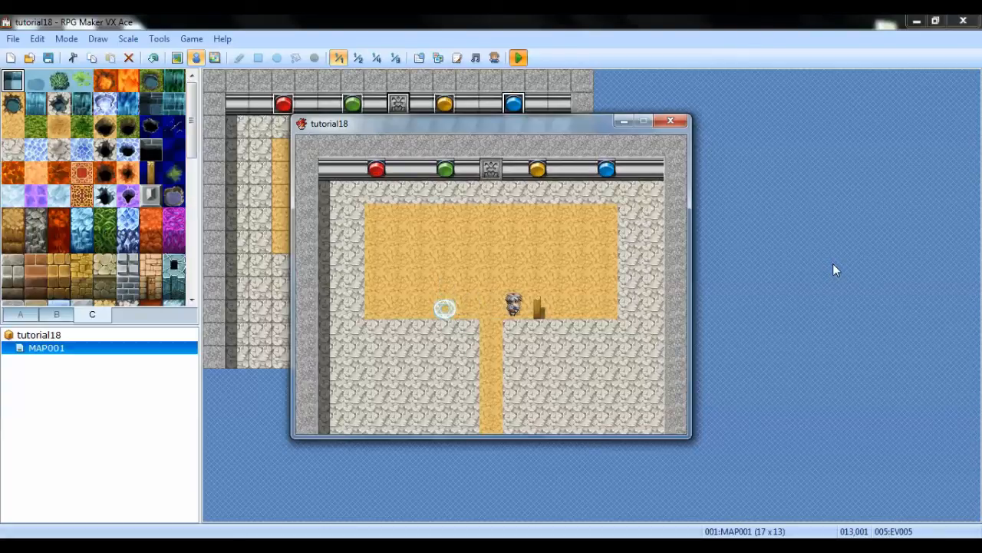
key("Return")
key("Return")
Walk up to the yellow button and activate it, followed by the green button
key("Up")
key("Up")
key("Right")
key("Up")
key("Up")
key("Up")
key("Left")
key("Left")
key("Left")
key("Left")
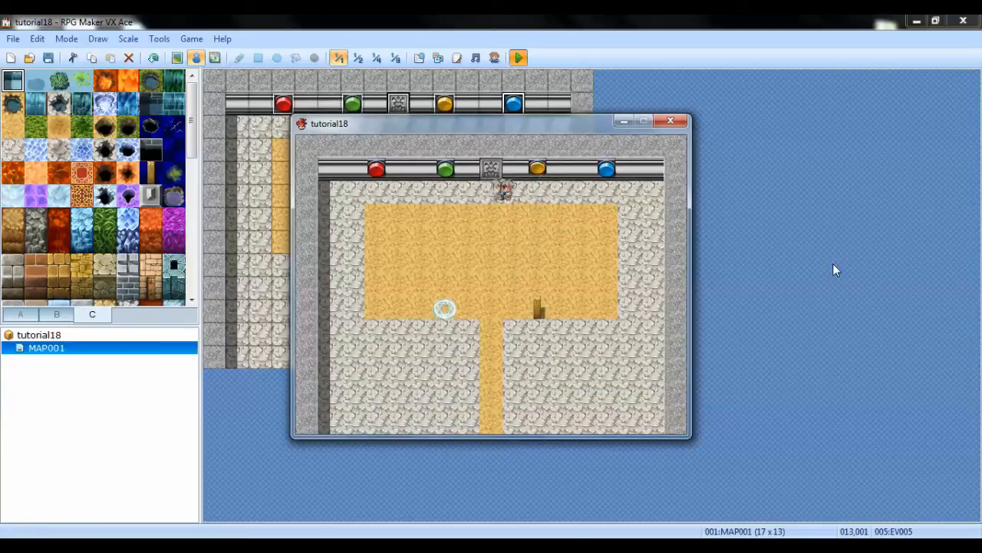
Walk back to the wooden post and read the combined value of the yellow and green buttons
key("Right")
key("Right")
key("Right")
key("Right")
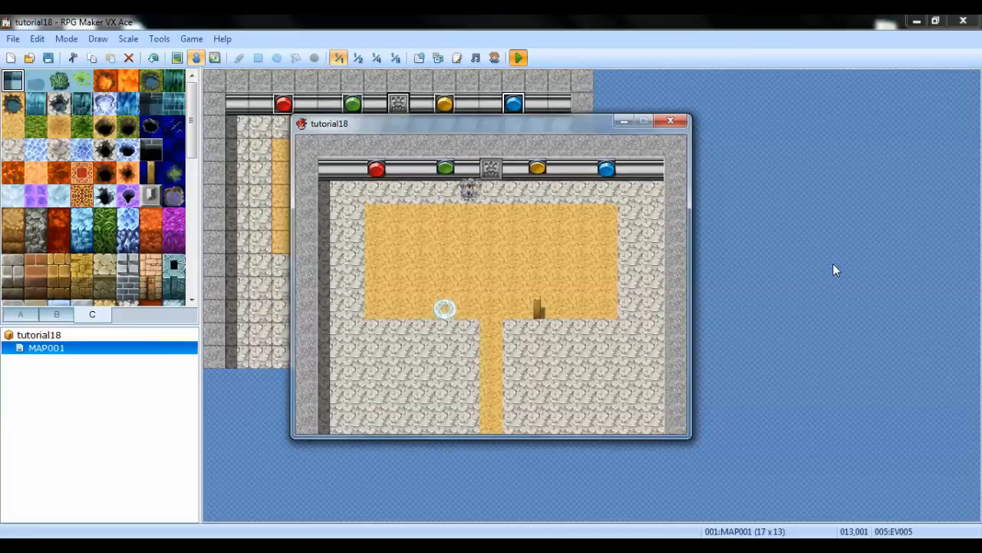
key("Down")
key("Down")
key("Down")
key("Down")
key("Return")
key("Return")
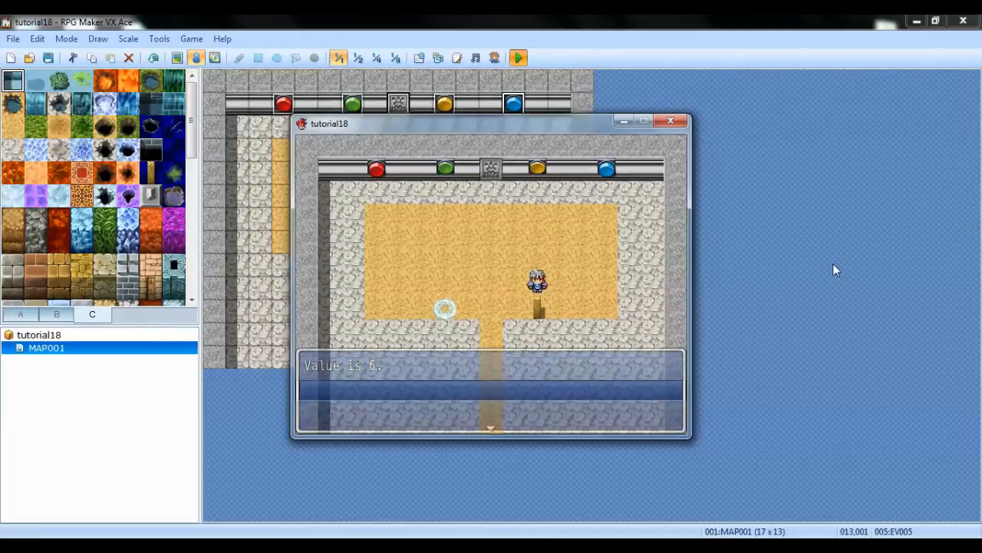
Reset the puzzle again on the hexagram tile and recheck the value at the wooden post
key("Up")
key("Up")
key("Down")
key("Down")
key("Down")
key("Left")
key("Left")
key("Left")
key("Left")
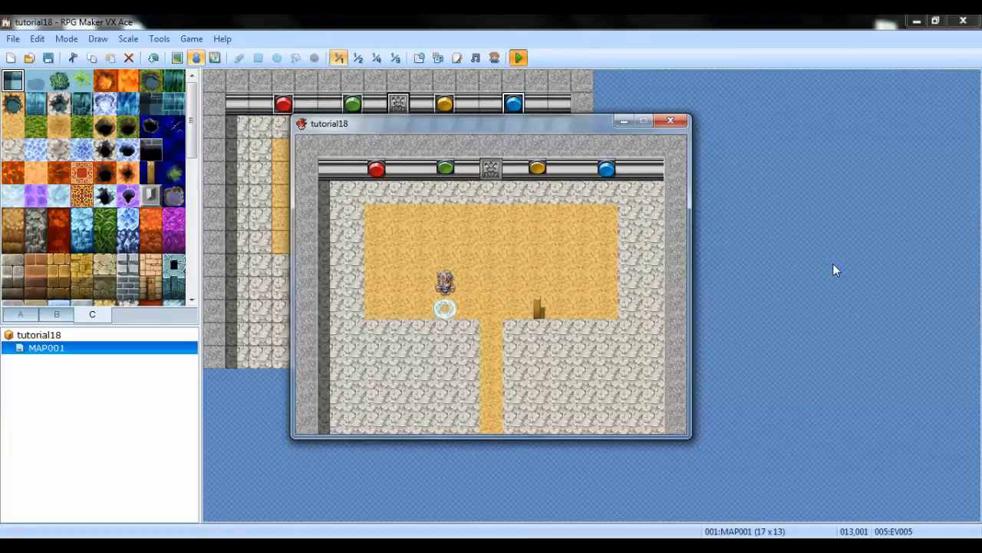
key("Down")
key("Right")
key("Right")
key("Right")
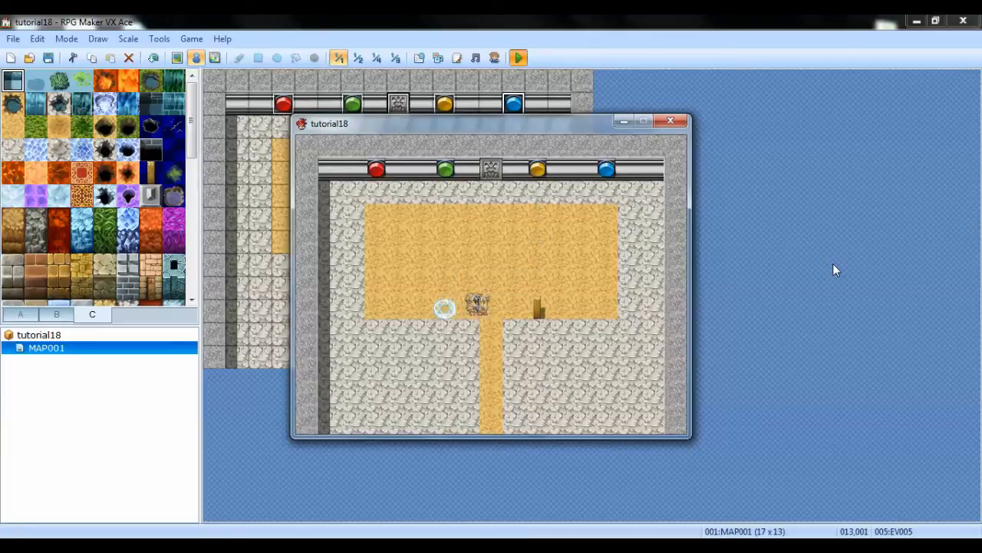
key("Return")
key("Return")
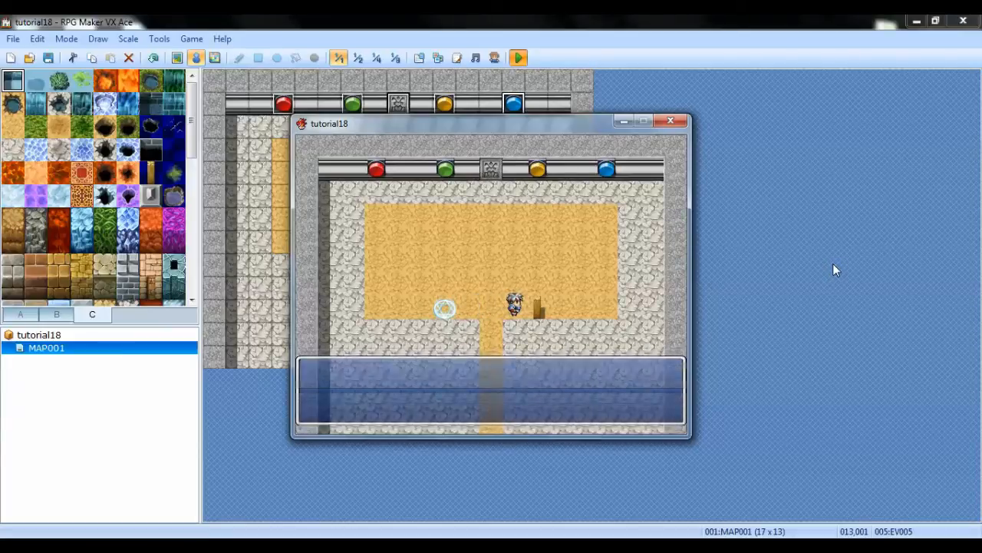
Walk the character from the post to the red button and activate it first
key("Up")
key("Up")
key("Up")
key("Left")
key("Left")
key("Left")
key("Left")
key("Left")
key("Up")
key("Up")
Continue along the wall and activate the yellow and blue buttons to complete the combination
key("Right")
key("Right")
key("Right")
key("Right")
key("Right")
key("Right")
key("Right")
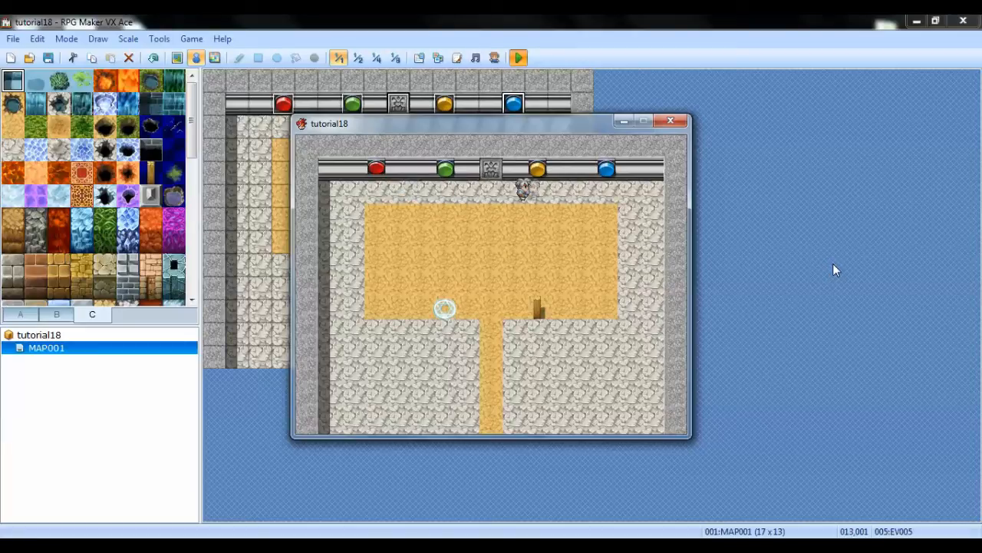
key("Up")
key("Right")
key("Right")
key("Right")
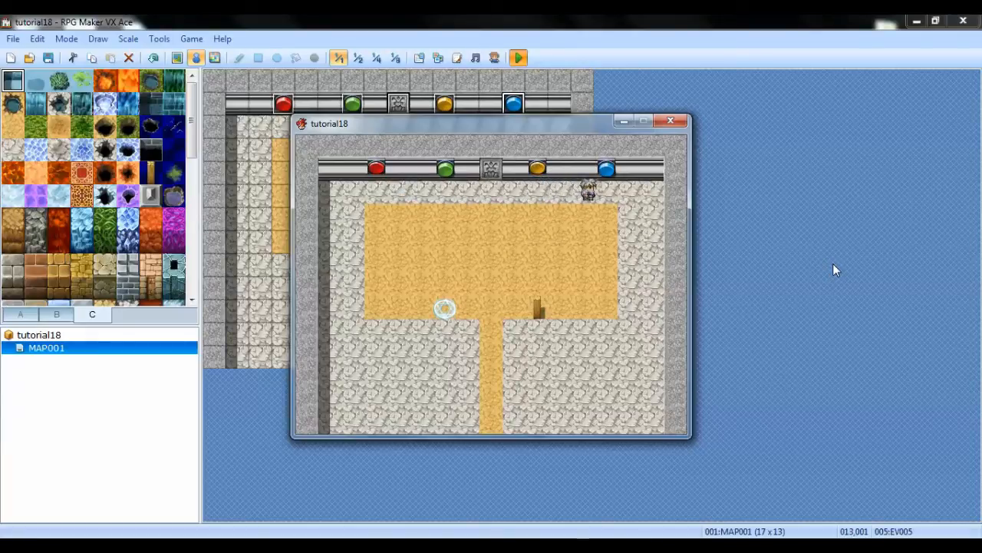
key("Return")
Walk the character back beside the door between the green and yellow buttons, and end the playtest
key("Left")
key("Left")
key("Left")
key("Left")
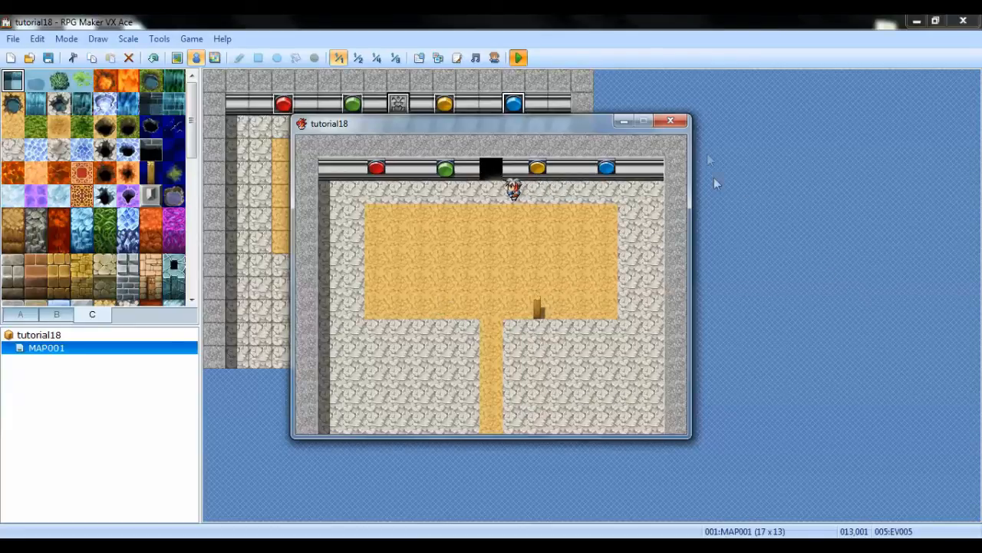
left_click(679, 126)
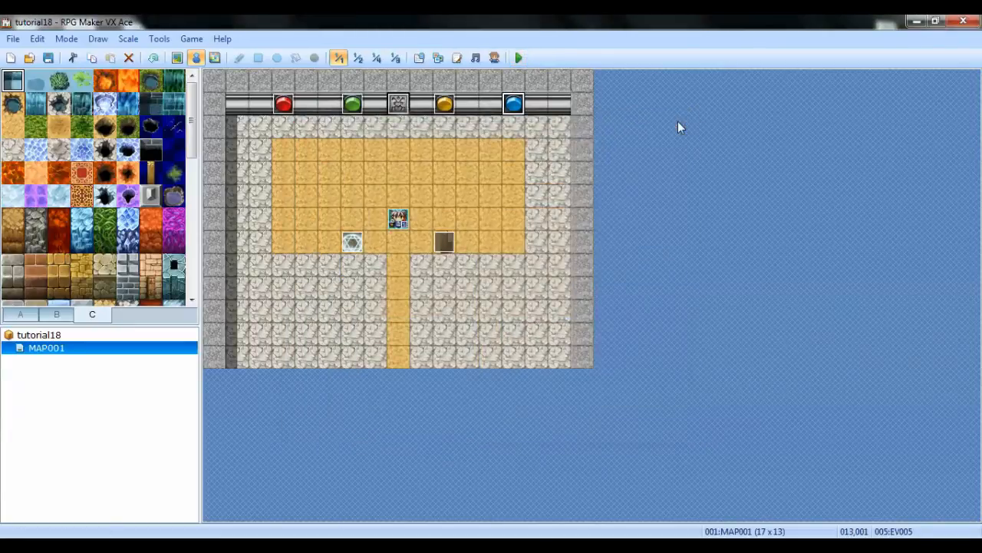